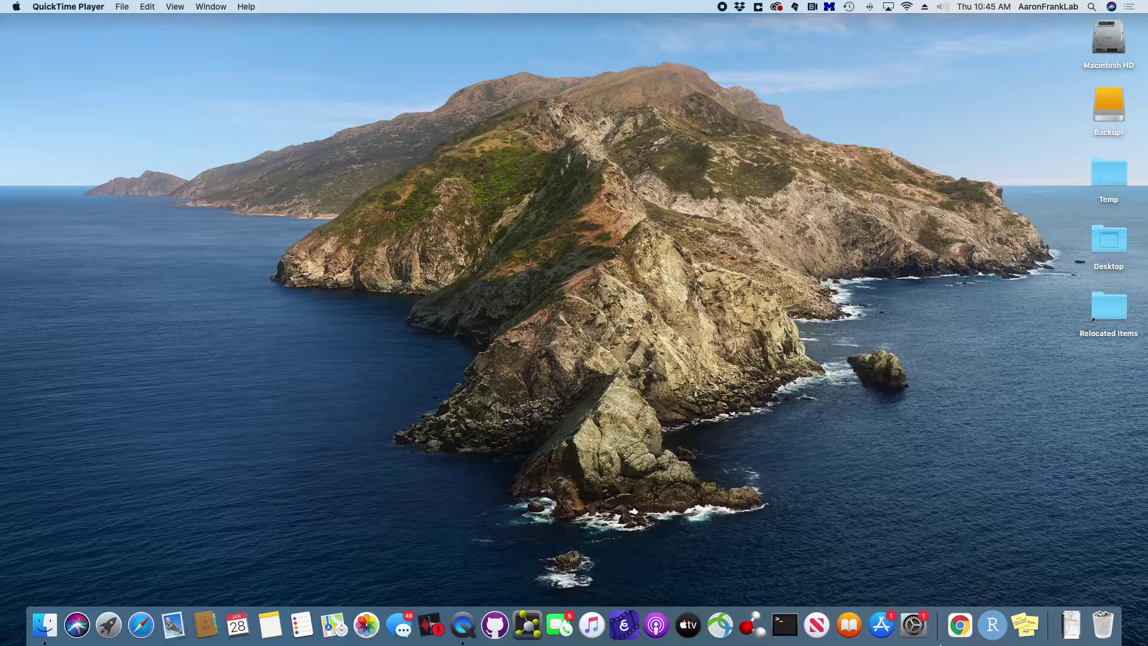
- Launch Chrome, close the extra mail tab and load pymolwiki.org in the remaining tab
click(959, 625)
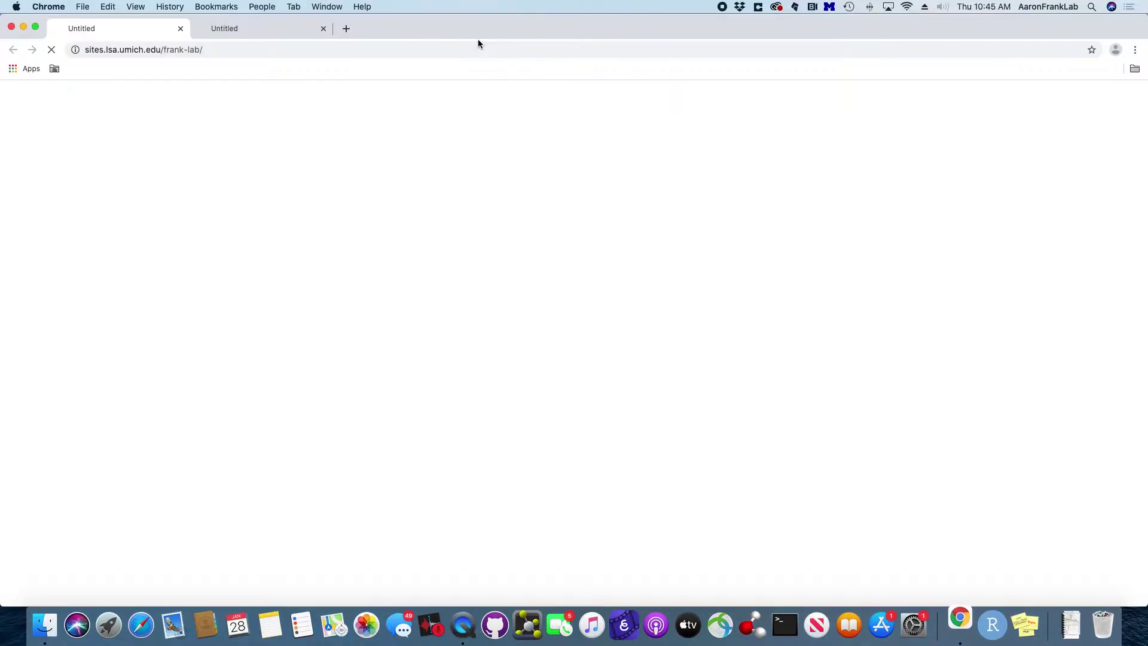
click(395, 52)
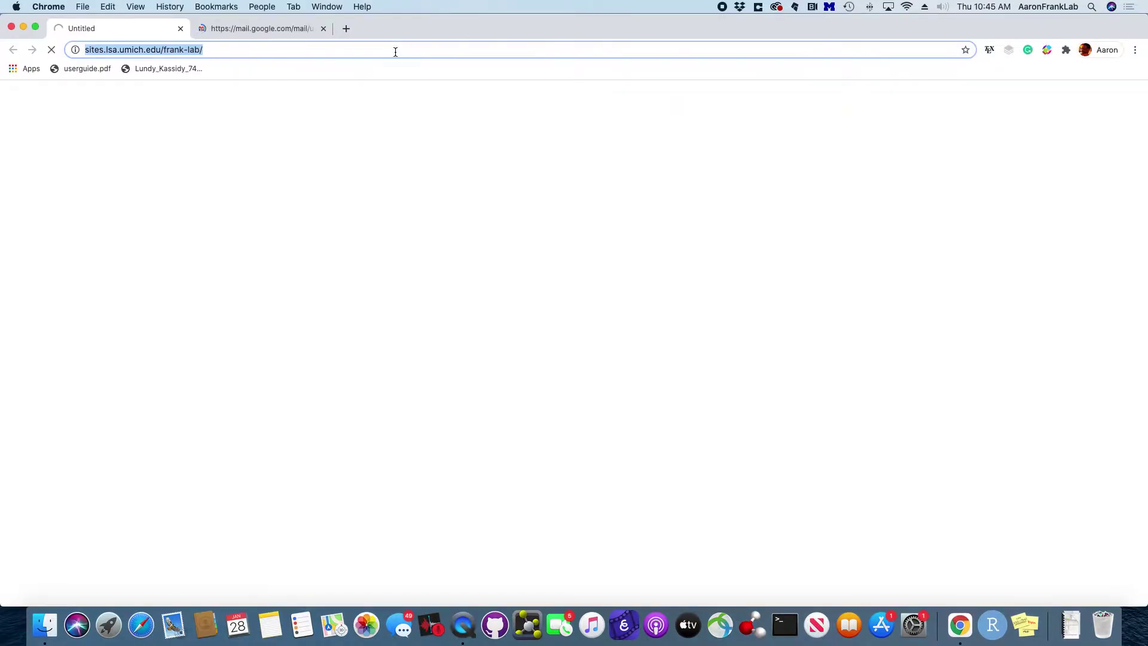
click(323, 28)
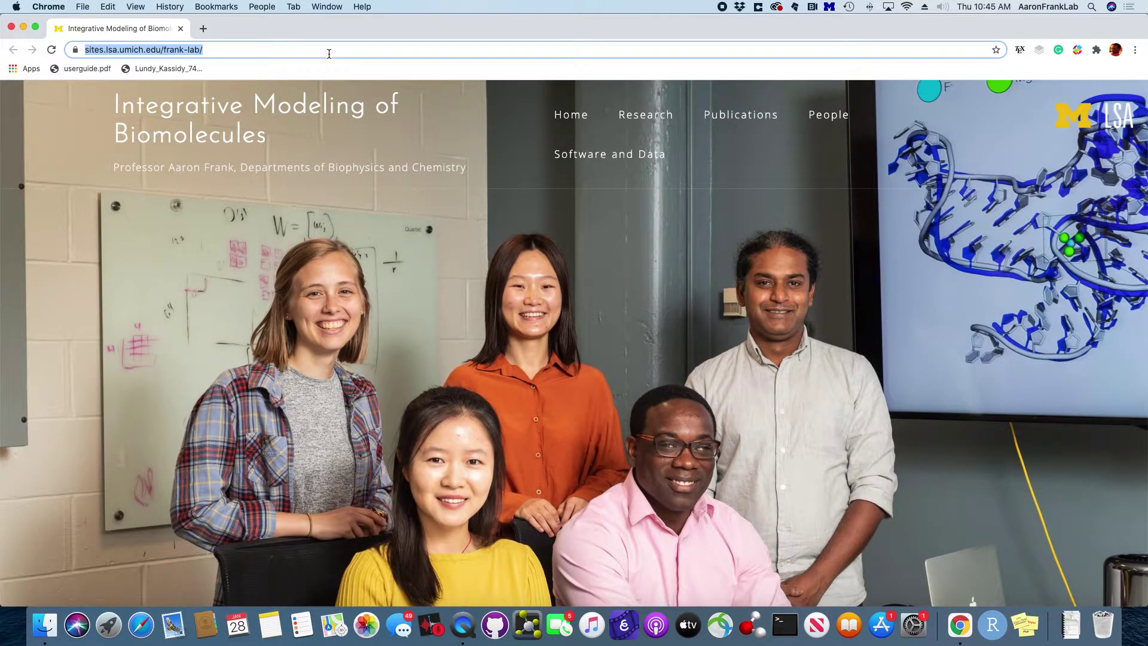
text(pymol)
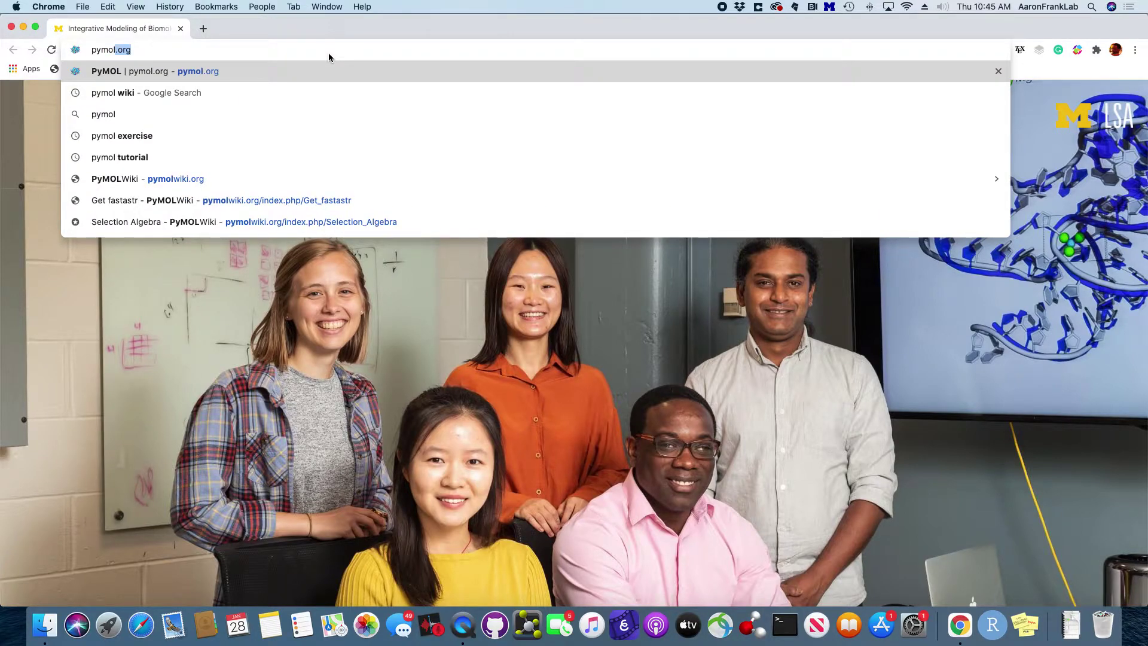
text(w)
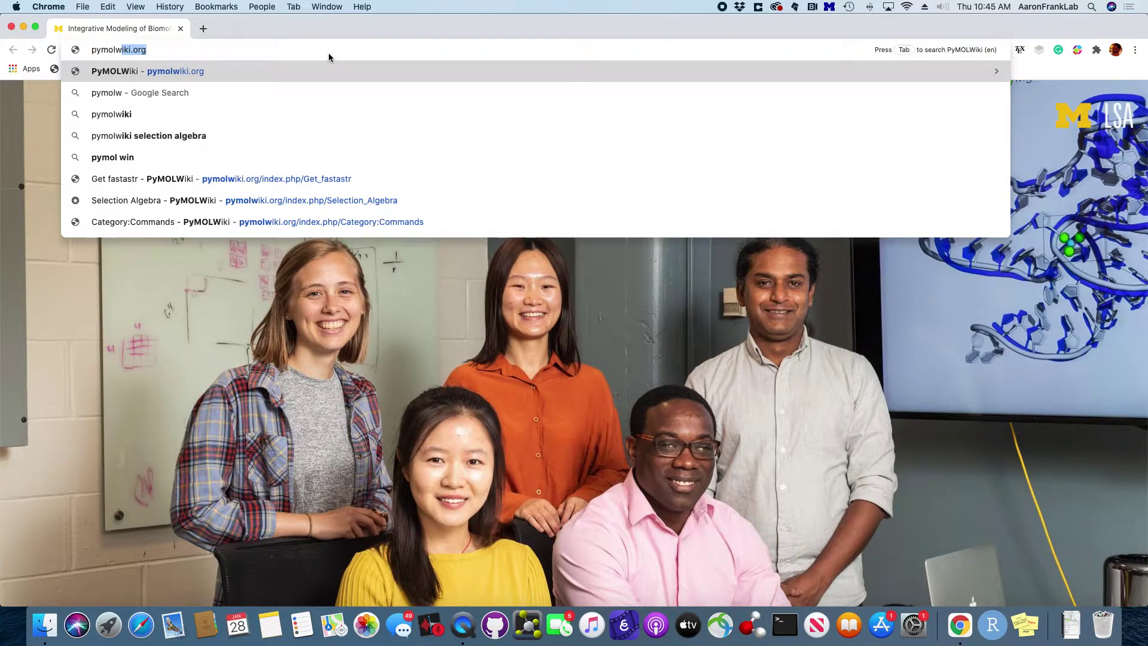
key(Return)
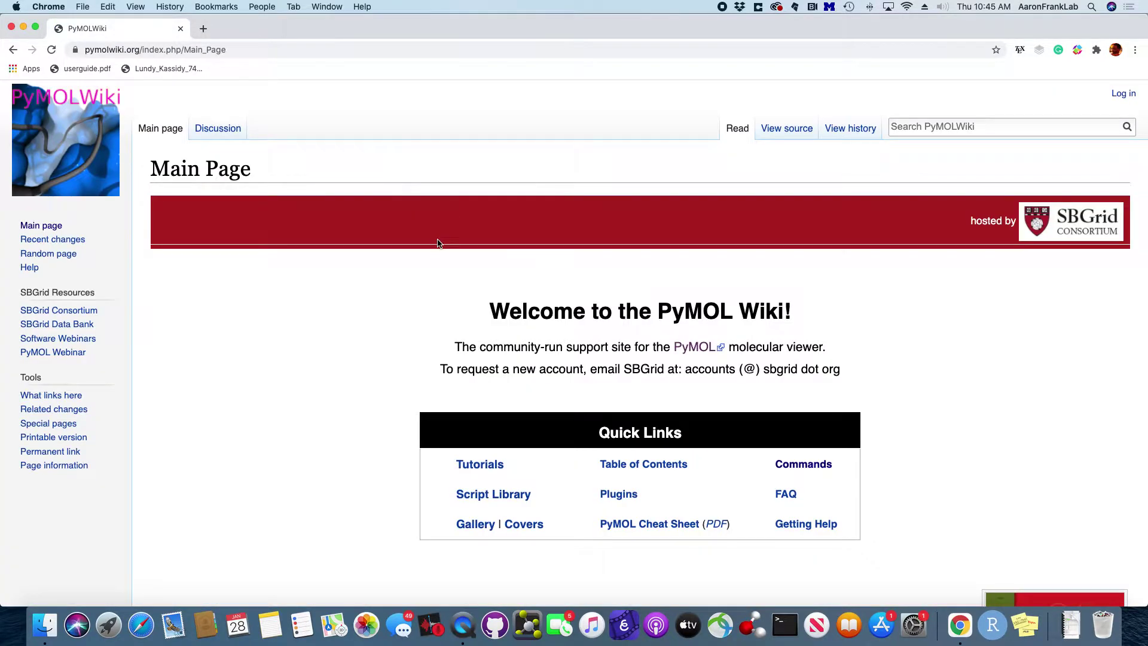
- Examine the Quick Links on the PyMOLWiki main page, including the tutorials, plugins, cheat sheet, FAQ and commands entries
scroll(437, 242, down, 1)
scroll(477, 285, down, 1)
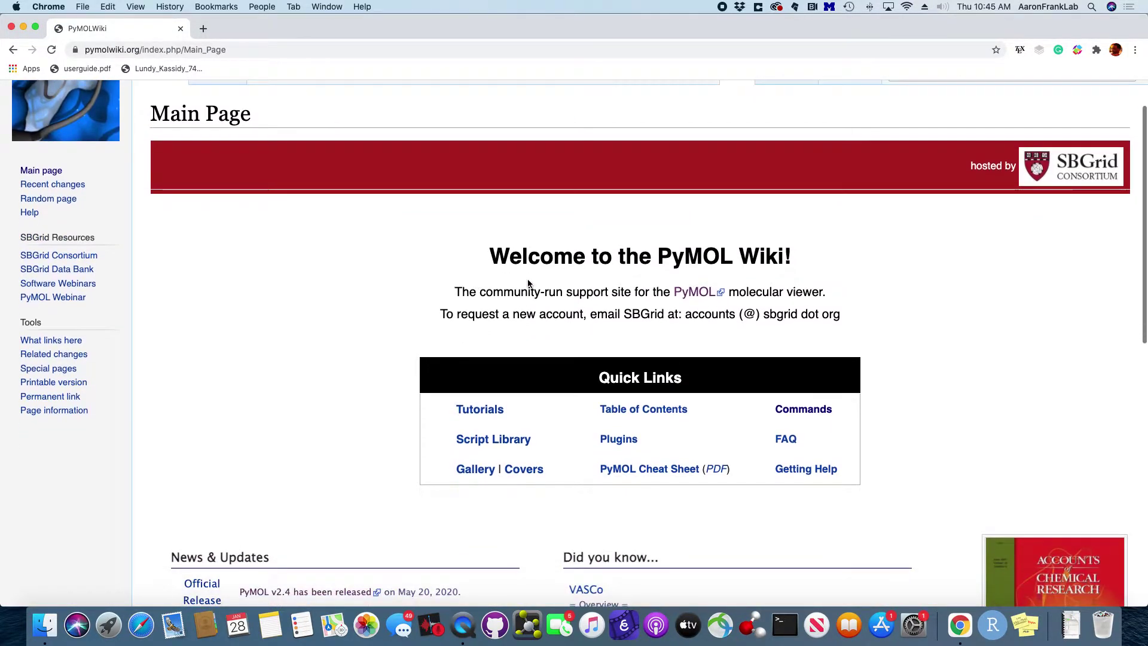
scroll(527, 283, down, 1)
scroll(511, 313, down, 1)
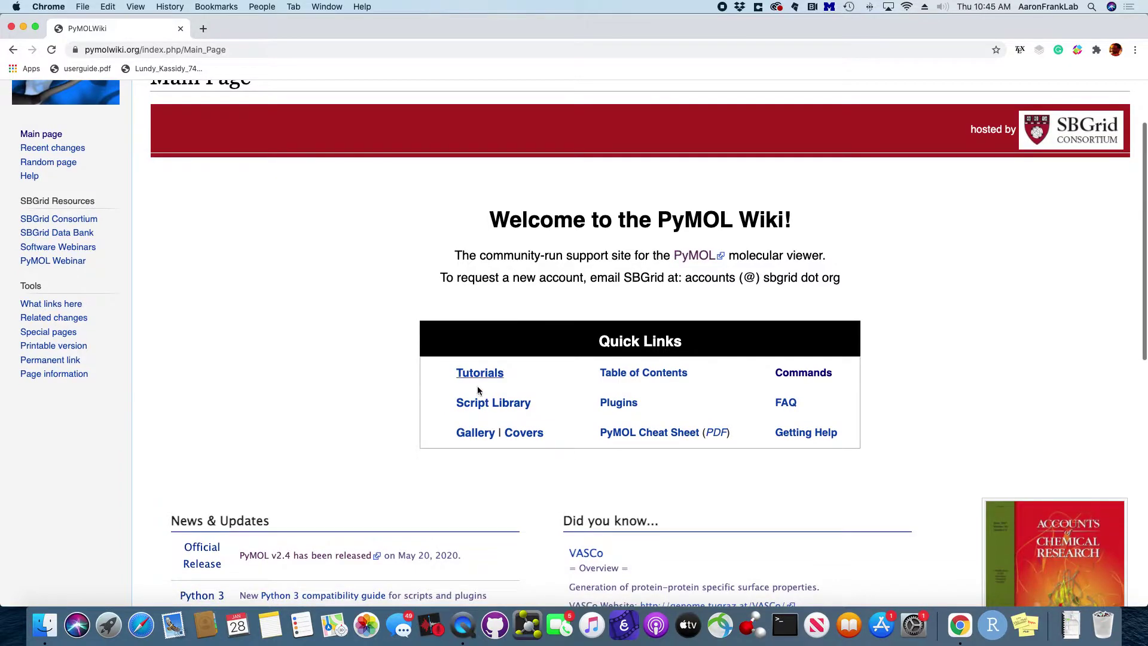
scroll(490, 465, down, 1)
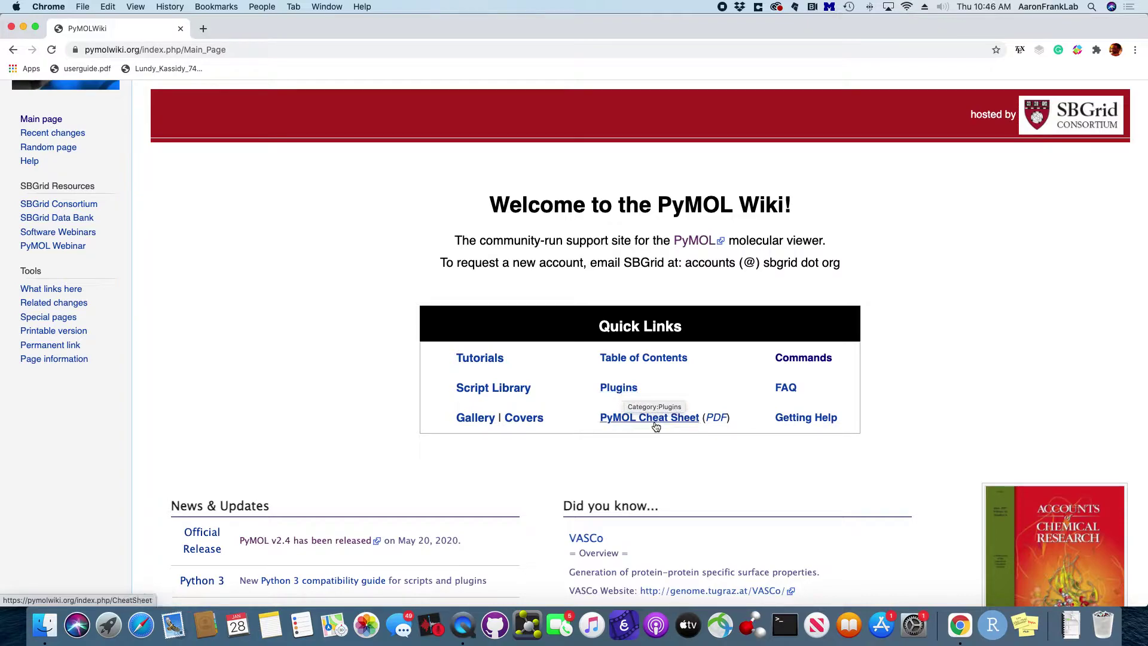
scroll(654, 445, down, 1)
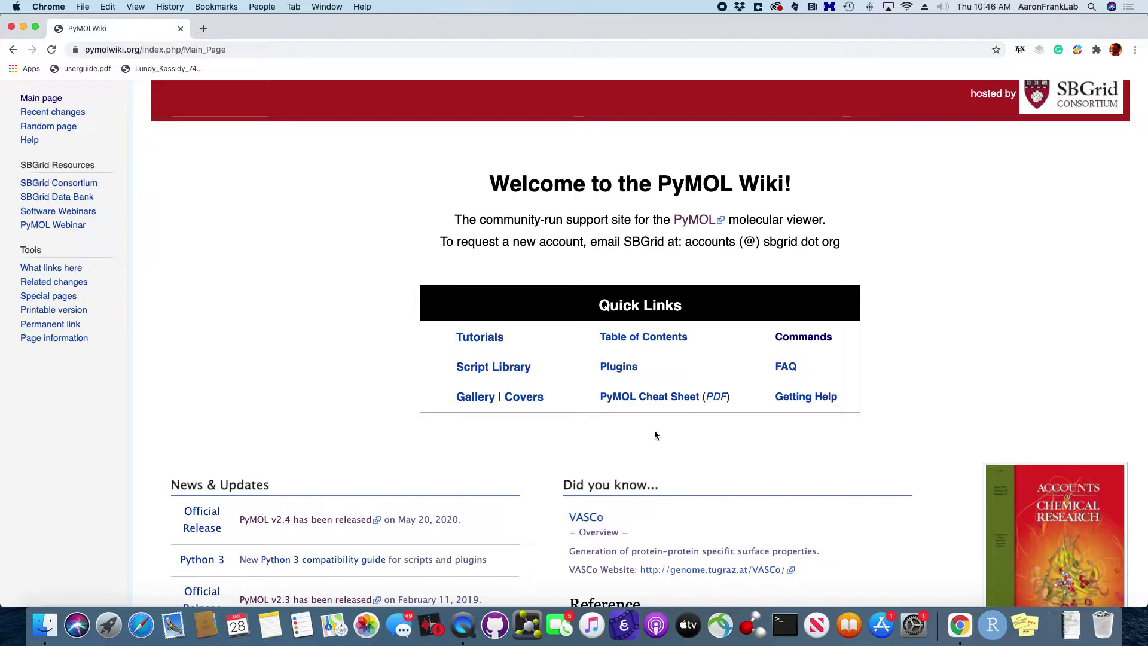
scroll(660, 437, down, 1)
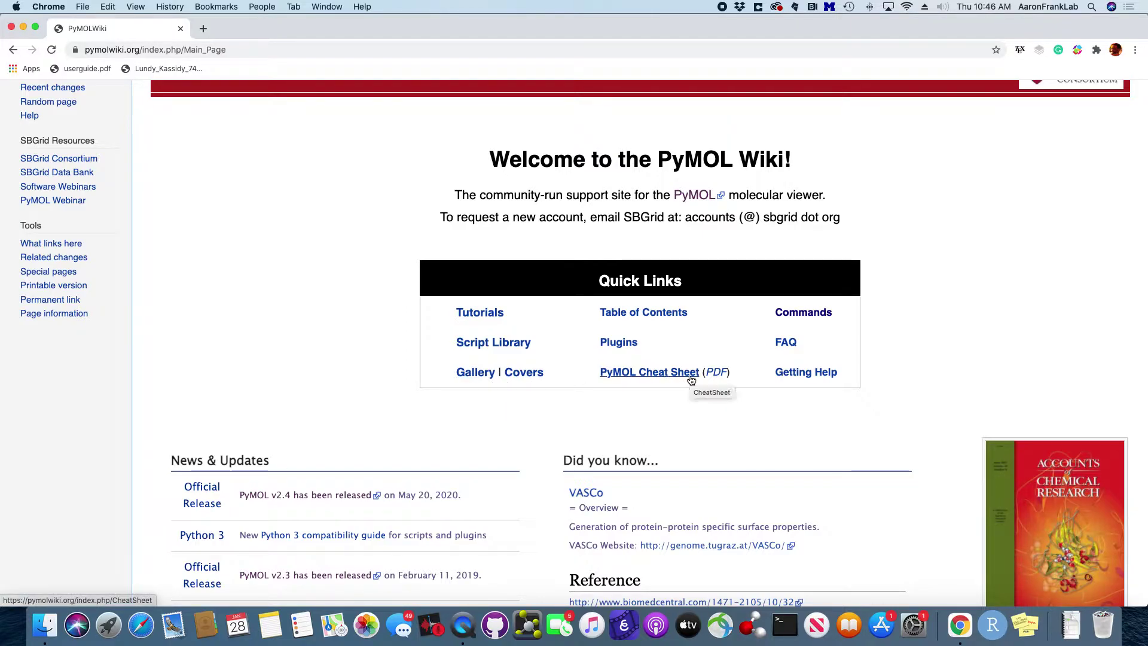
scroll(767, 385, down, 1)
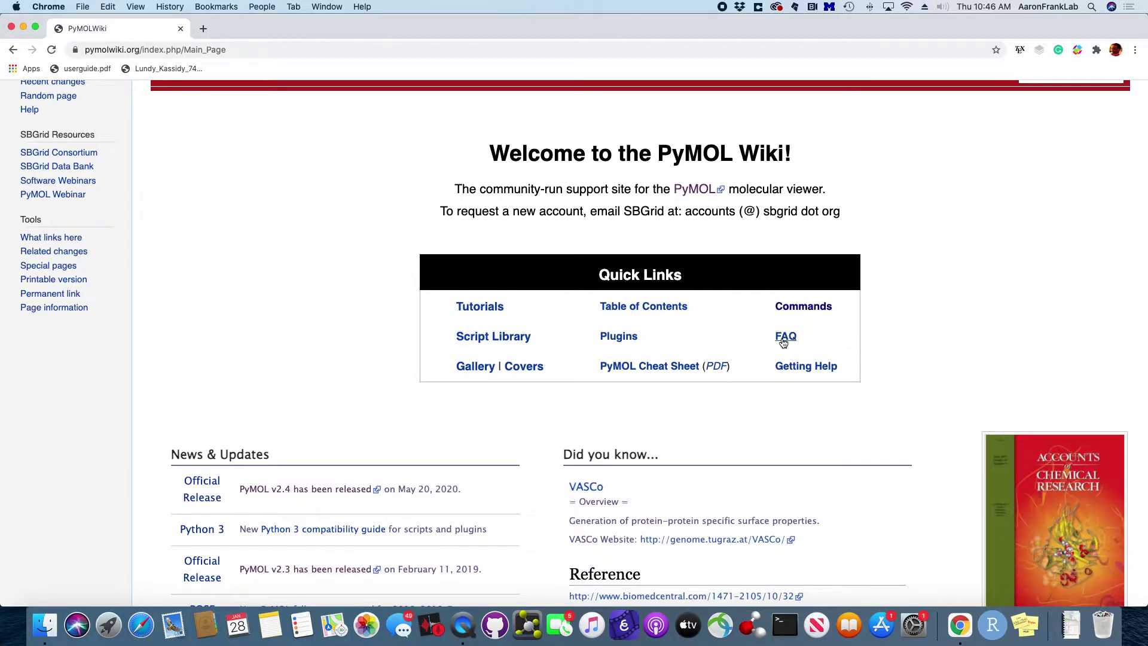
scroll(815, 309, down, 1)
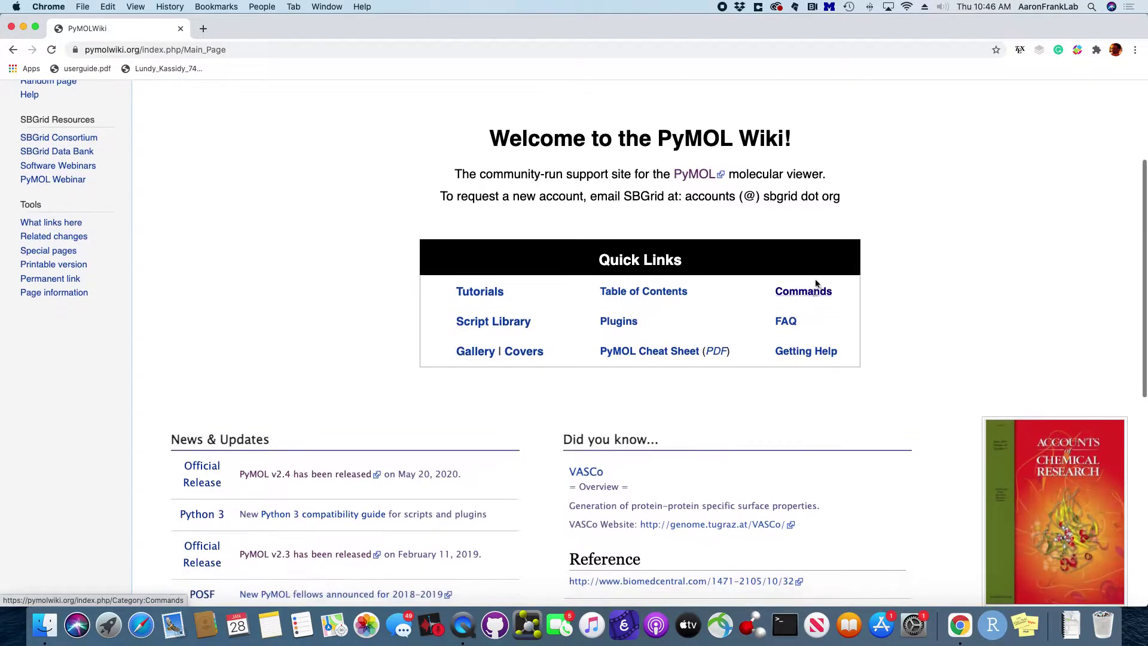
- Open the Commands category from the Quick Links and look through its subcategories and alphabetical command list
click(814, 293)
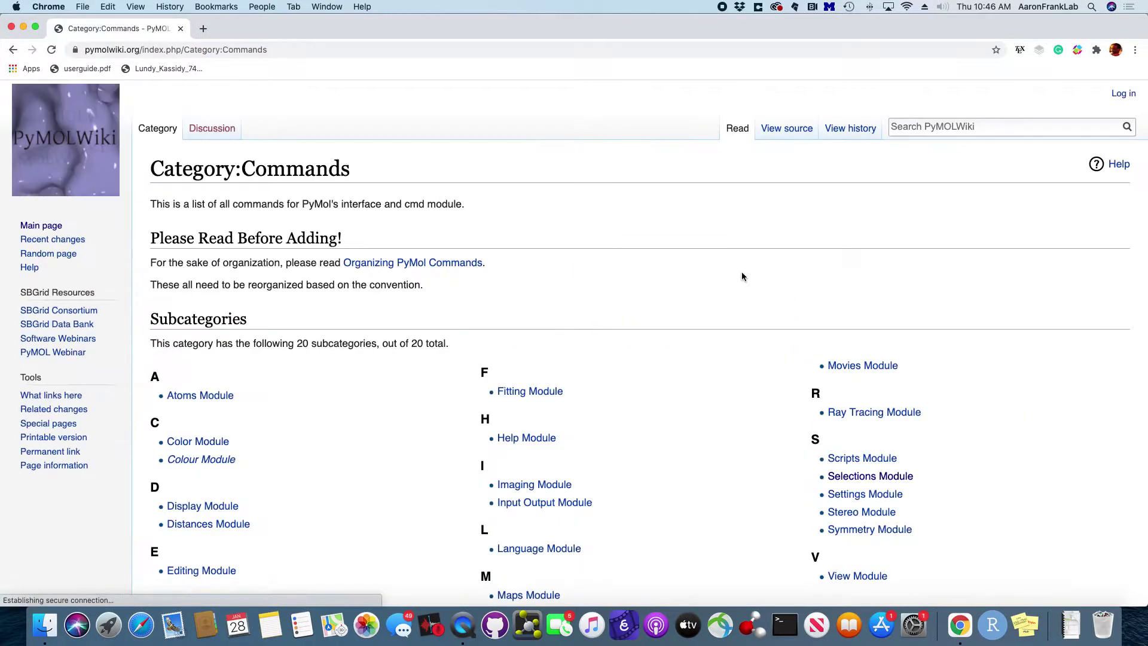
scroll(691, 276, down, 10)
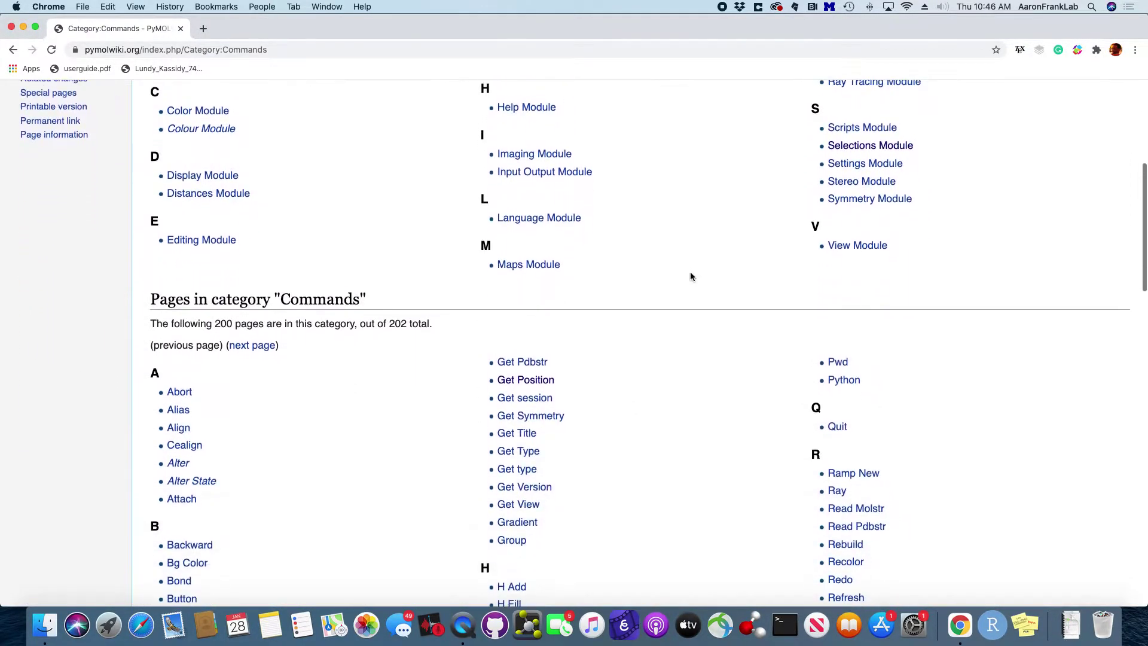
scroll(690, 277, down, 10)
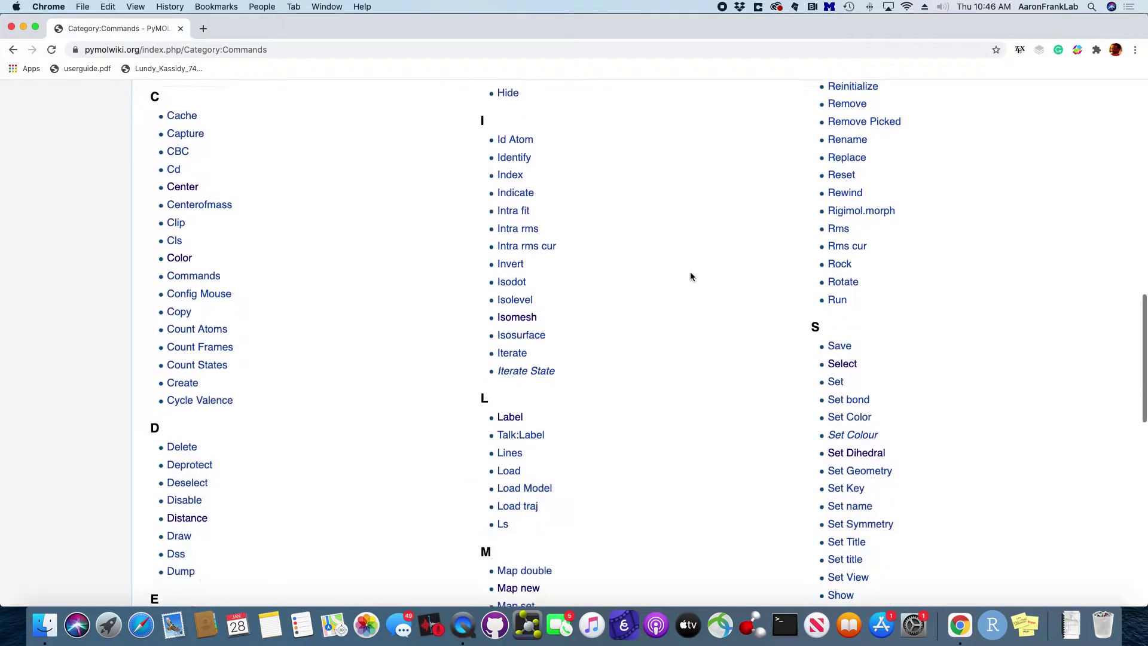
scroll(690, 276, up, 5)
scroll(690, 276, down, 4)
scroll(690, 276, down, 11)
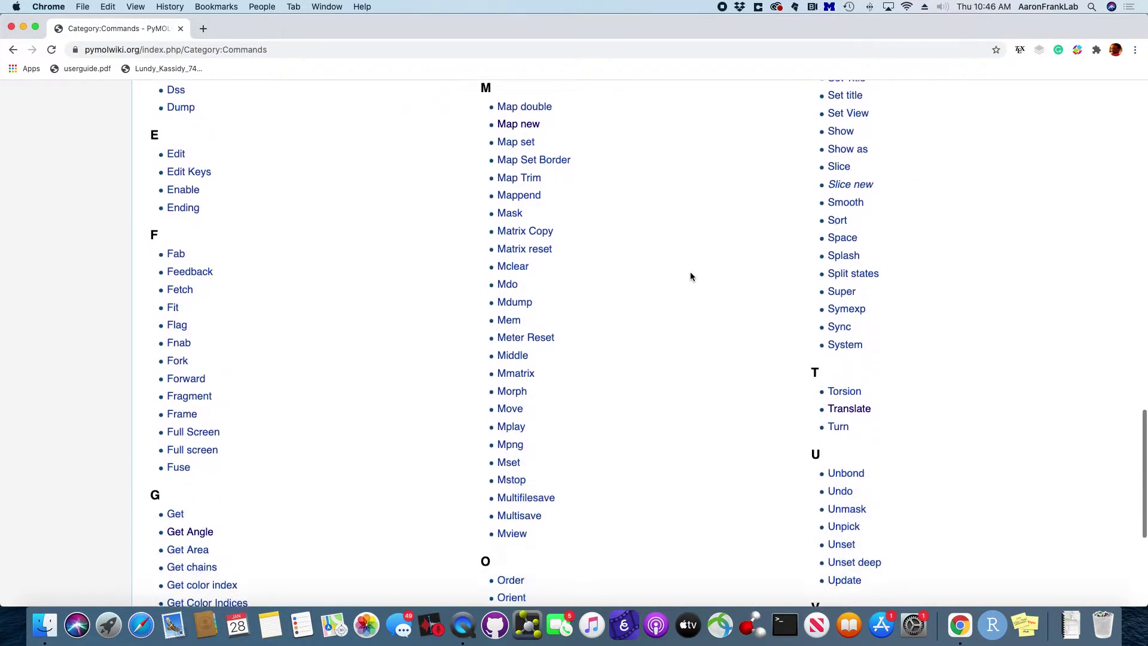
scroll(690, 276, down, 4)
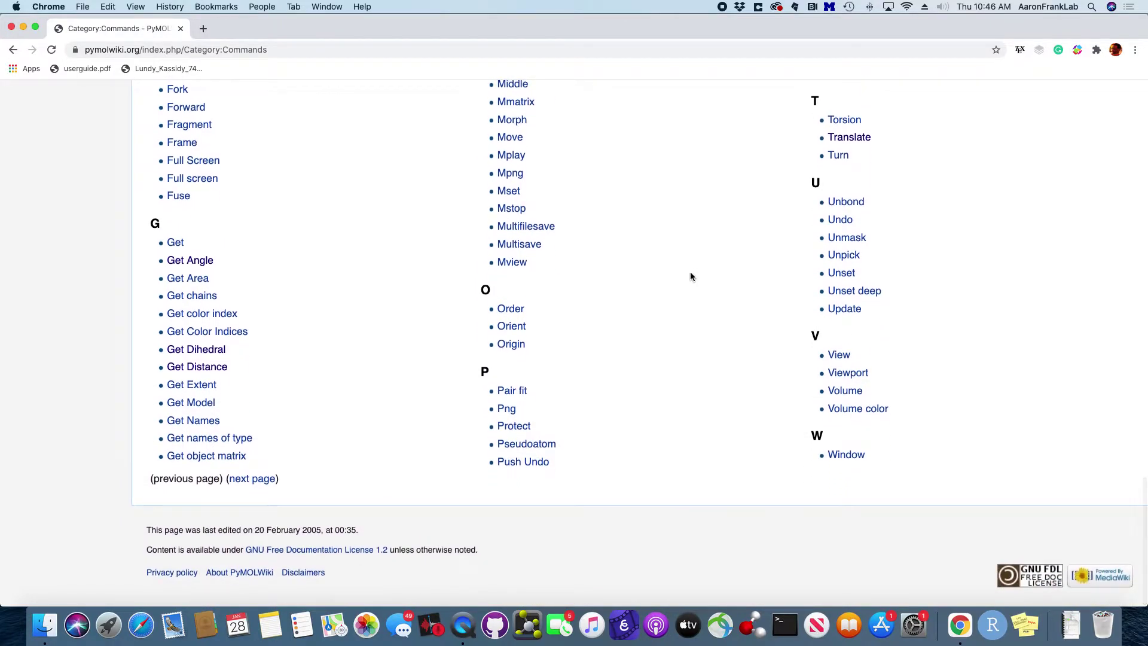
scroll(689, 276, up, 2)
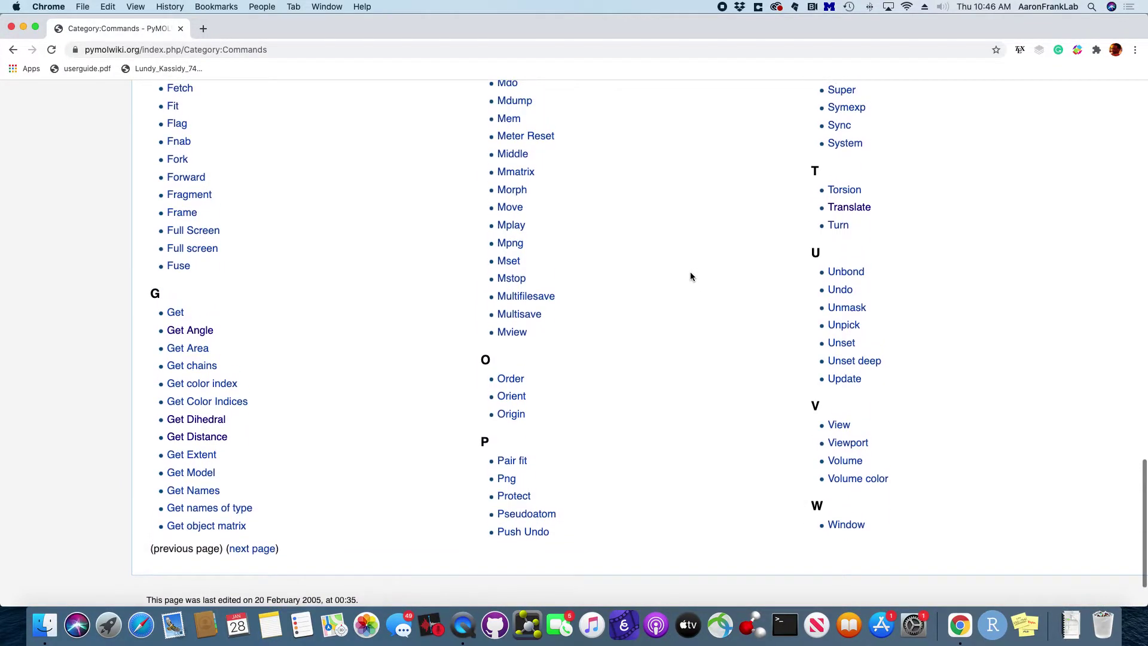
scroll(690, 276, up, 5)
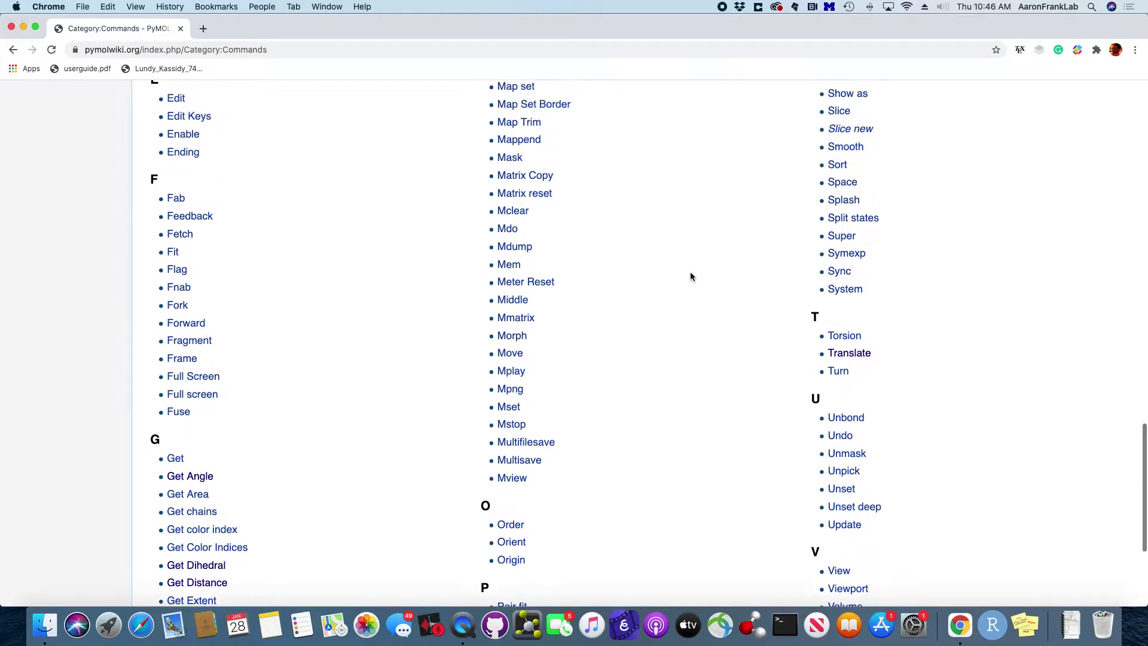
scroll(690, 276, up, 5)
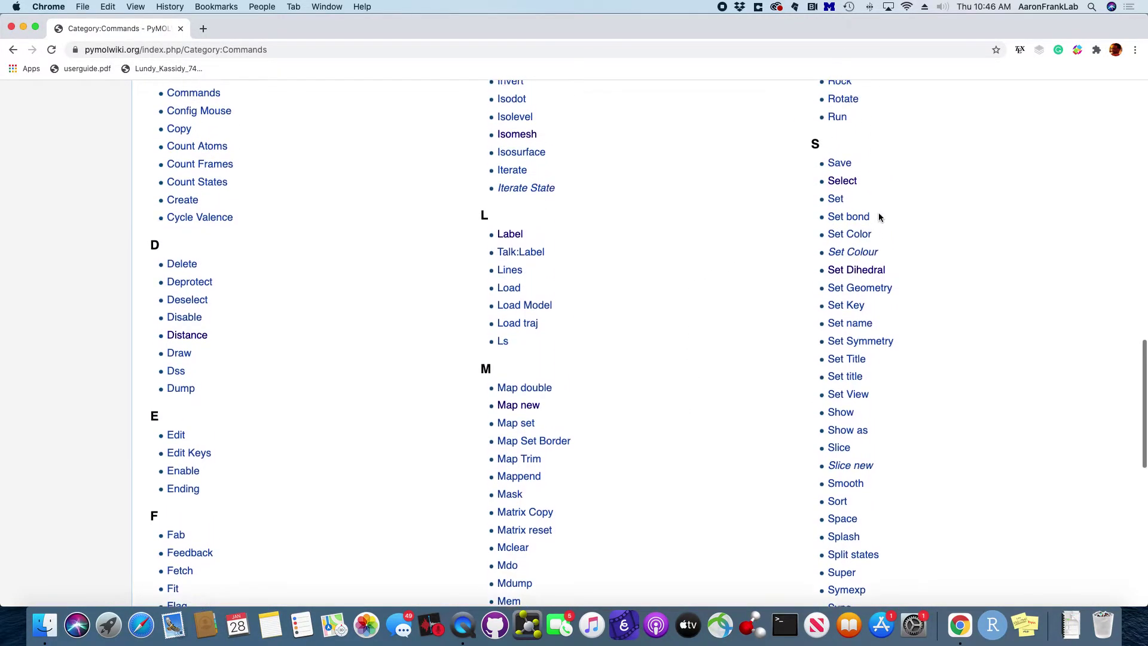
- Open the Select command's page from the S section of the list and bring its usage syntax into focus
click(848, 185)
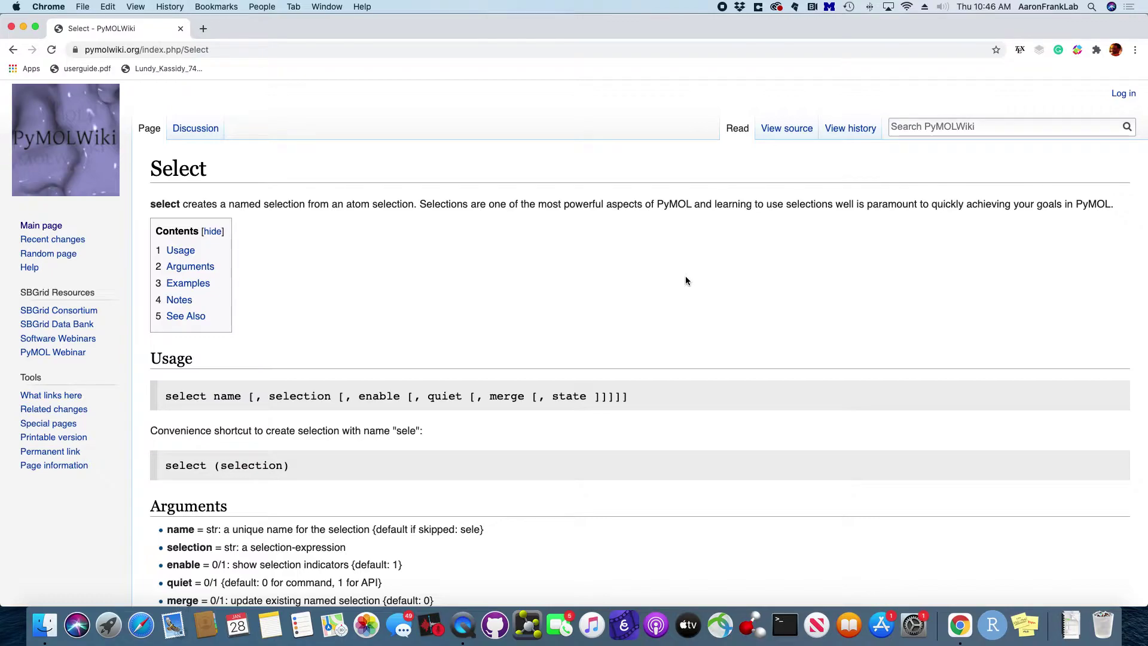
scroll(644, 337, down, 1)
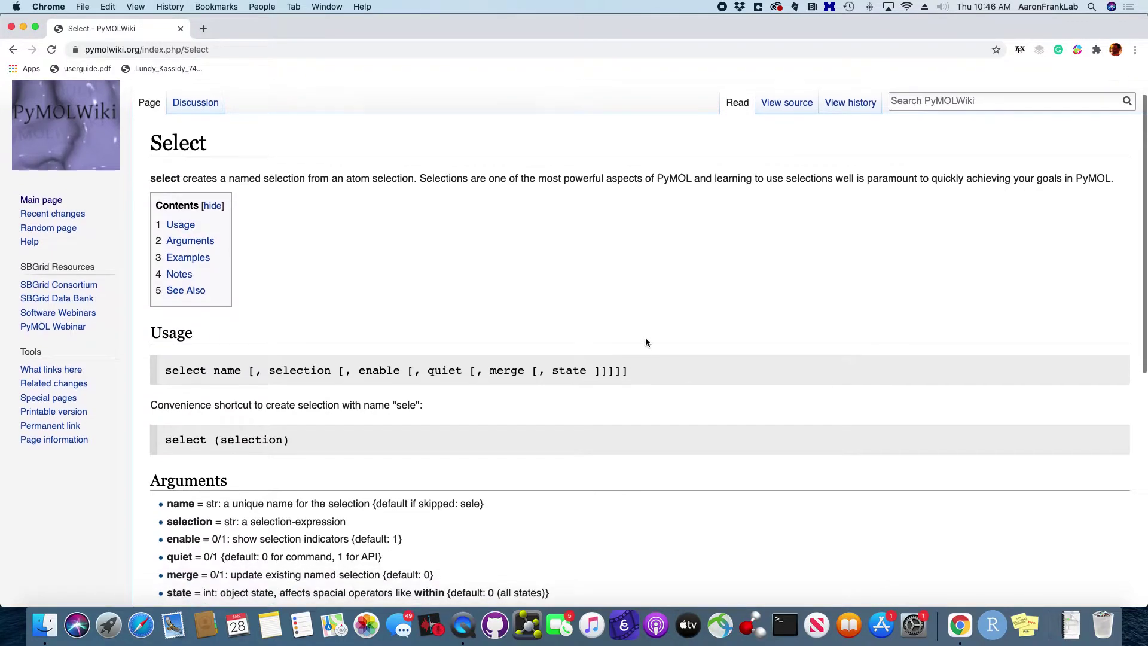
scroll(434, 385, down, 1)
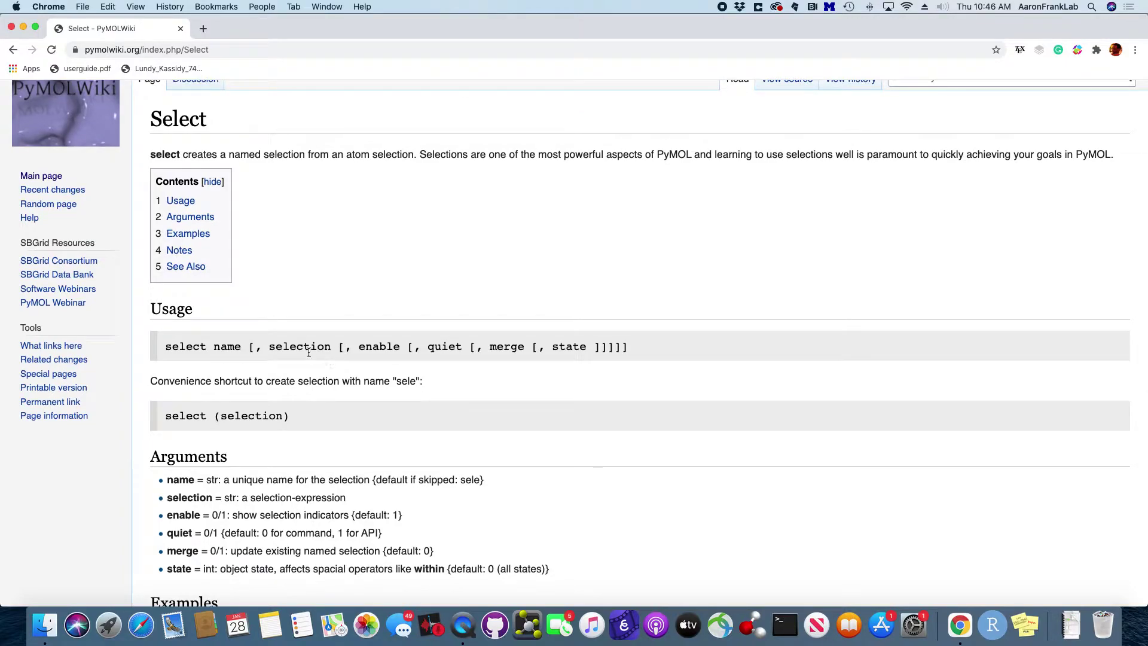
scroll(254, 359, down, 1)
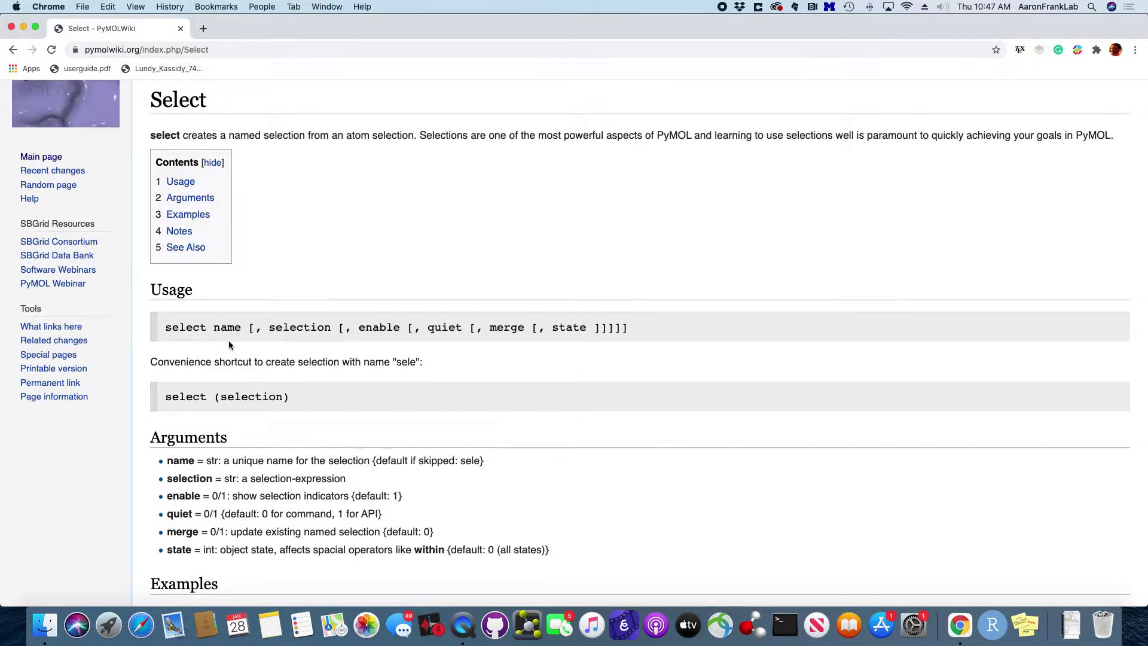
scroll(229, 345, down, 1)
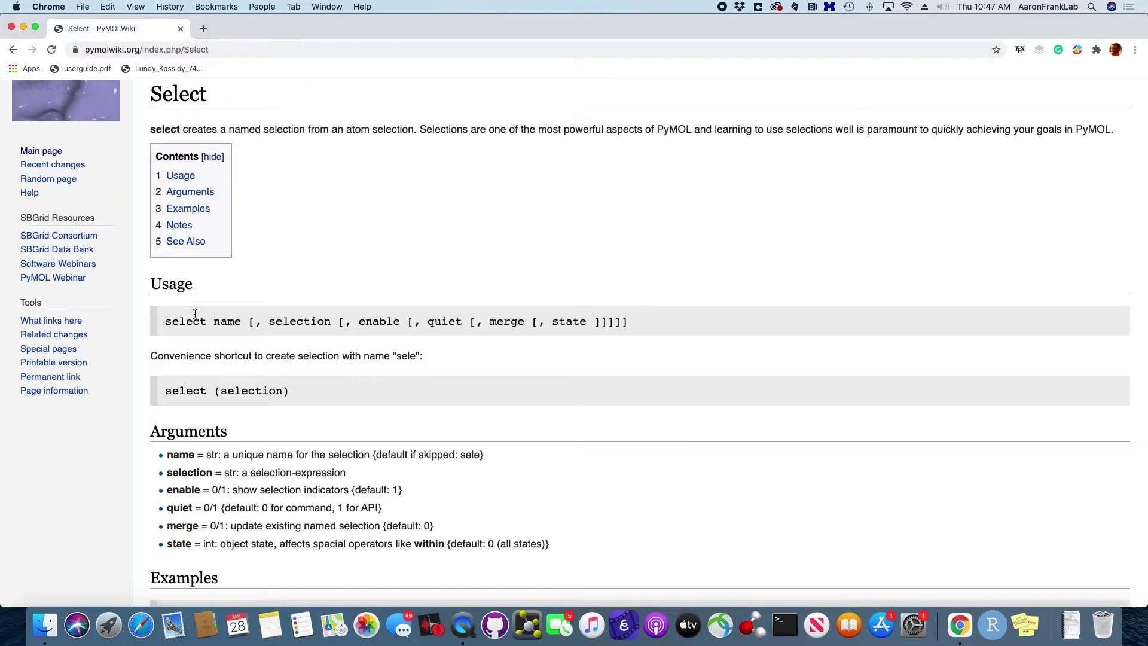
- Highlight the words select, name and selection one after another in the usage line to examine the command's syntax
double_click(174, 323)
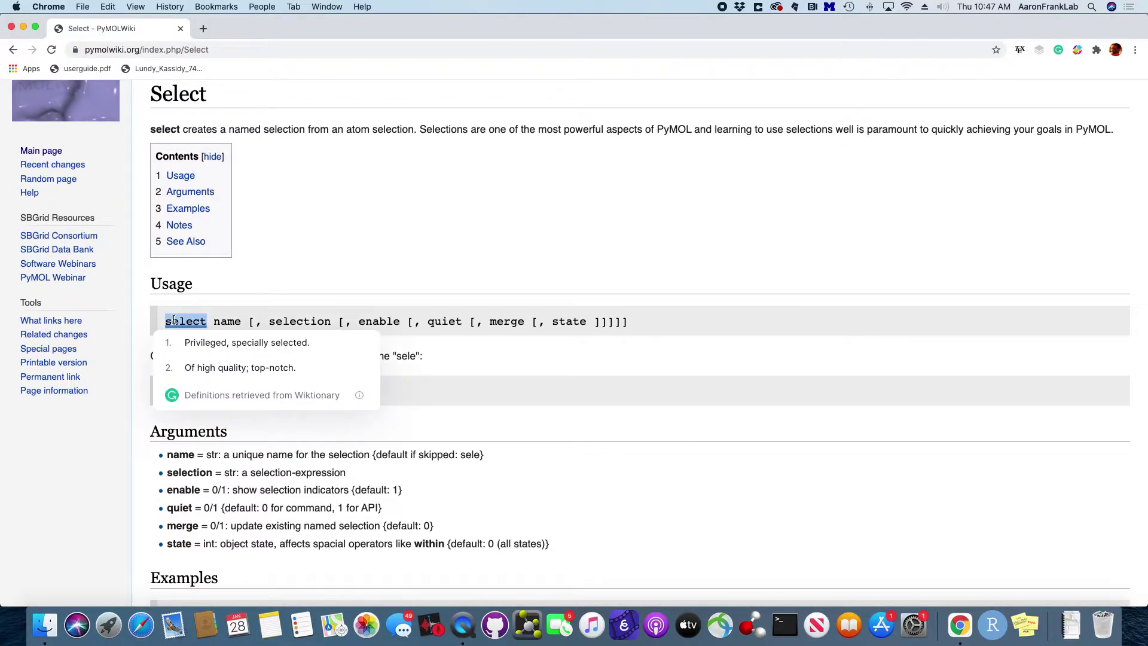
click(194, 321)
double_click(221, 323)
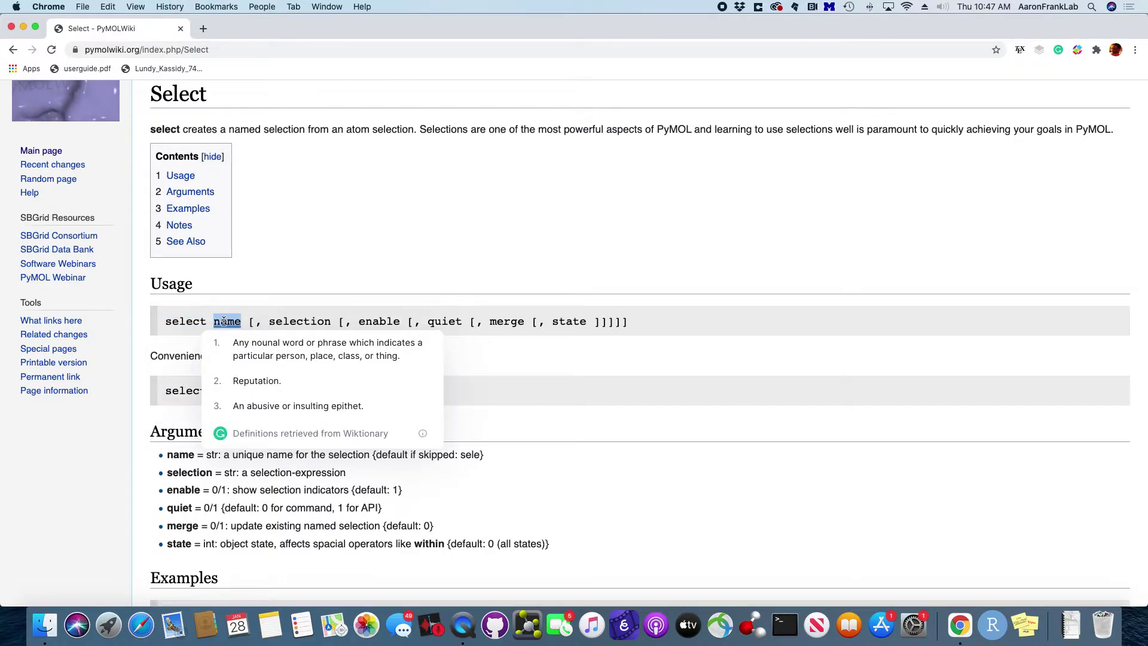
click(273, 281)
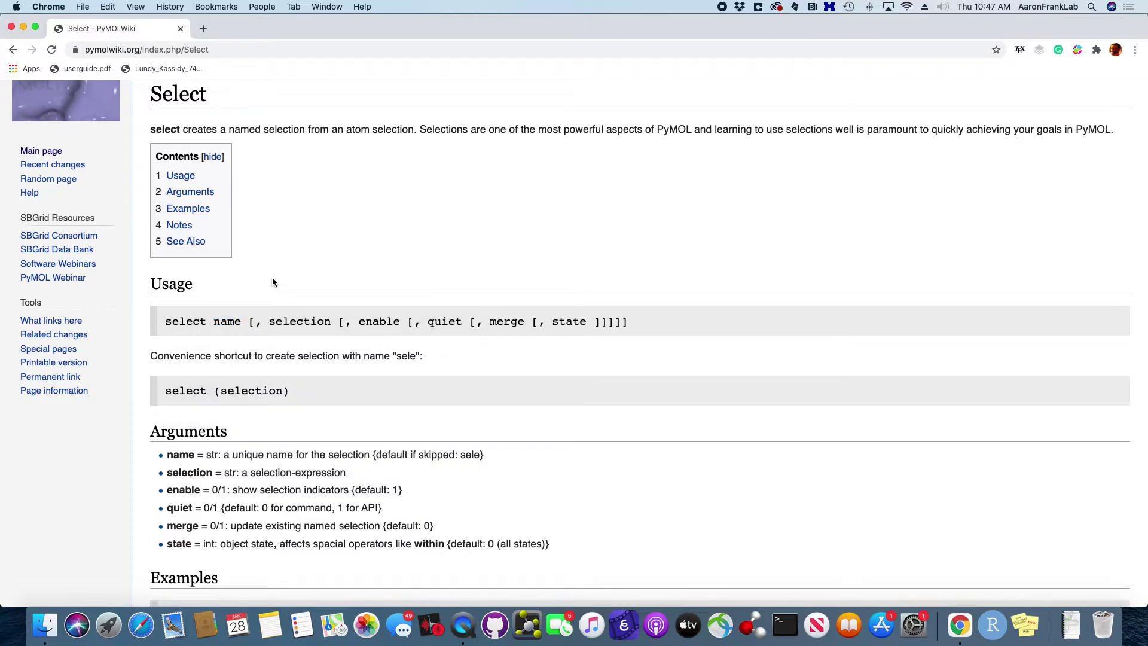
double_click(289, 322)
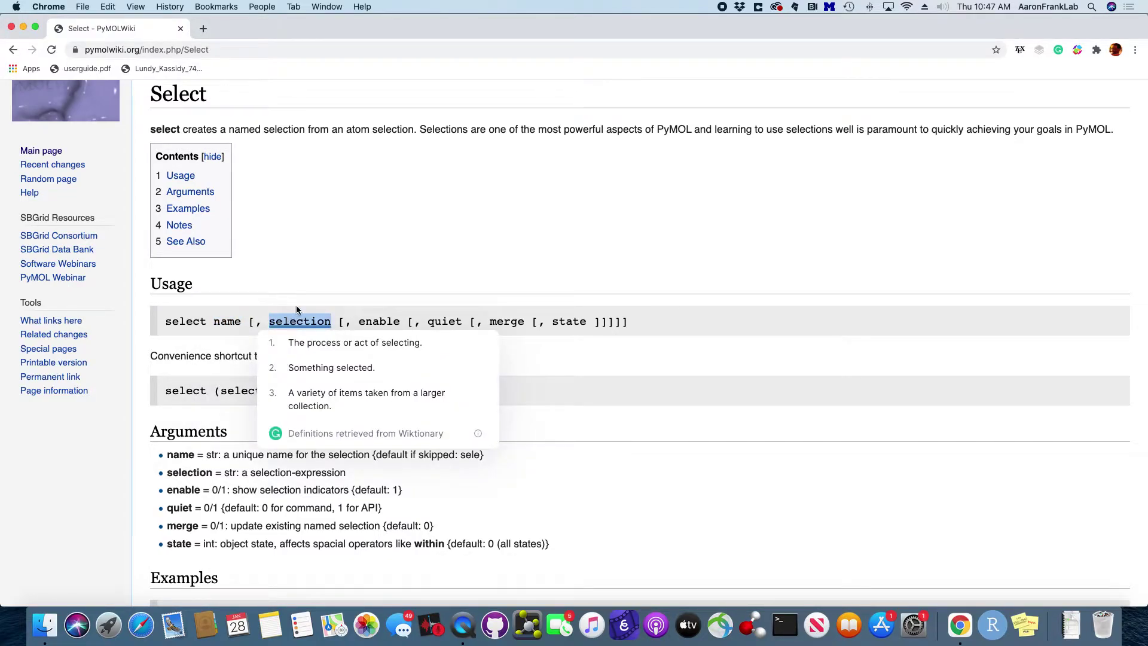
click(325, 293)
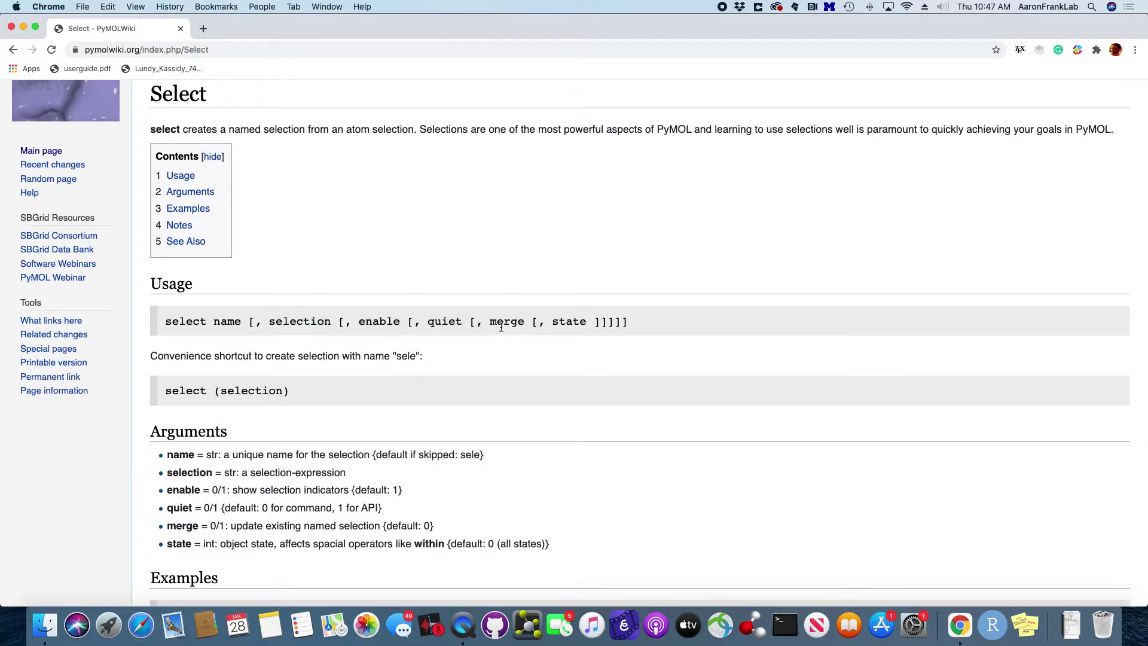
- Read through the Arguments section of the Select page and compare it with the usage syntax
scroll(501, 327, down, 2)
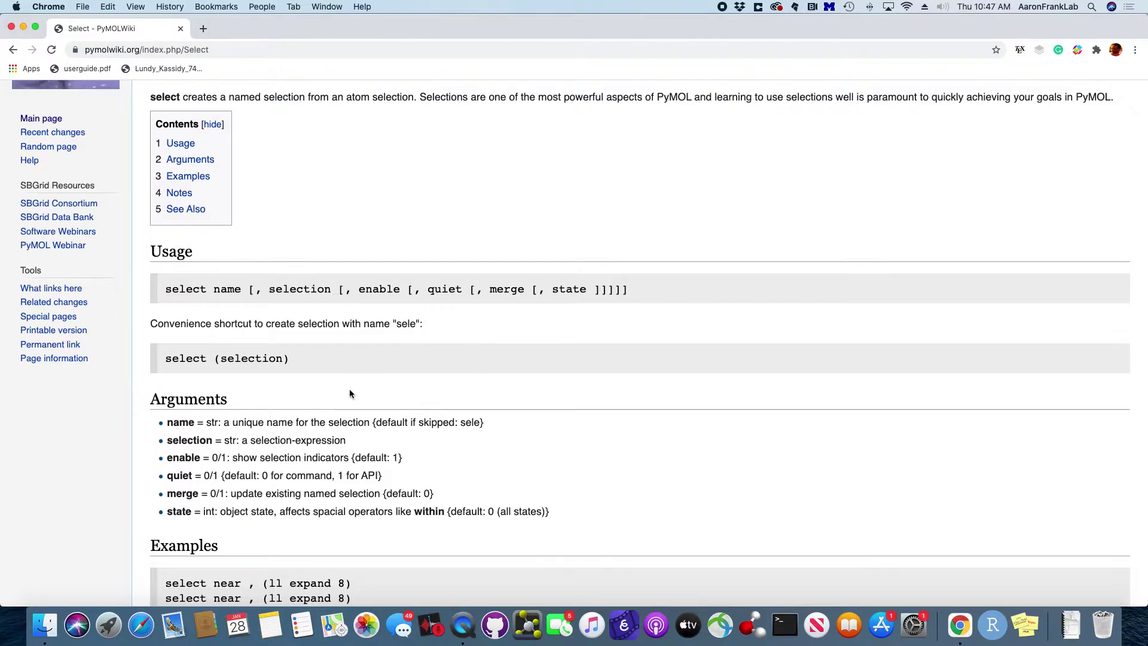
scroll(339, 392, down, 1)
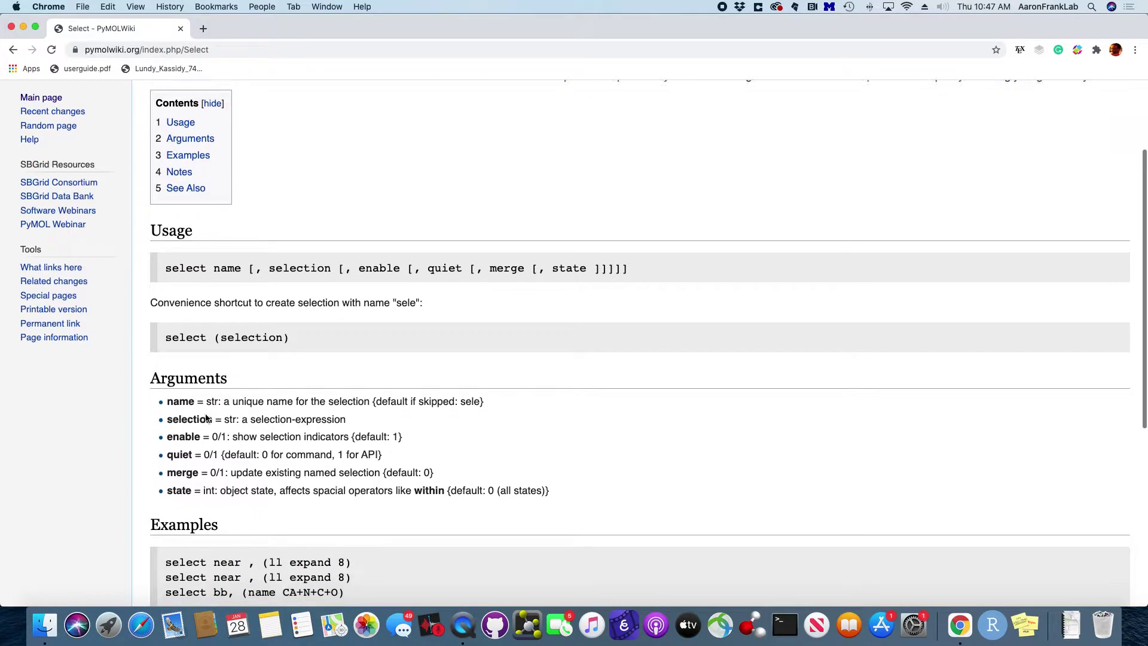
scroll(206, 419, down, 1)
scroll(206, 419, up, 3)
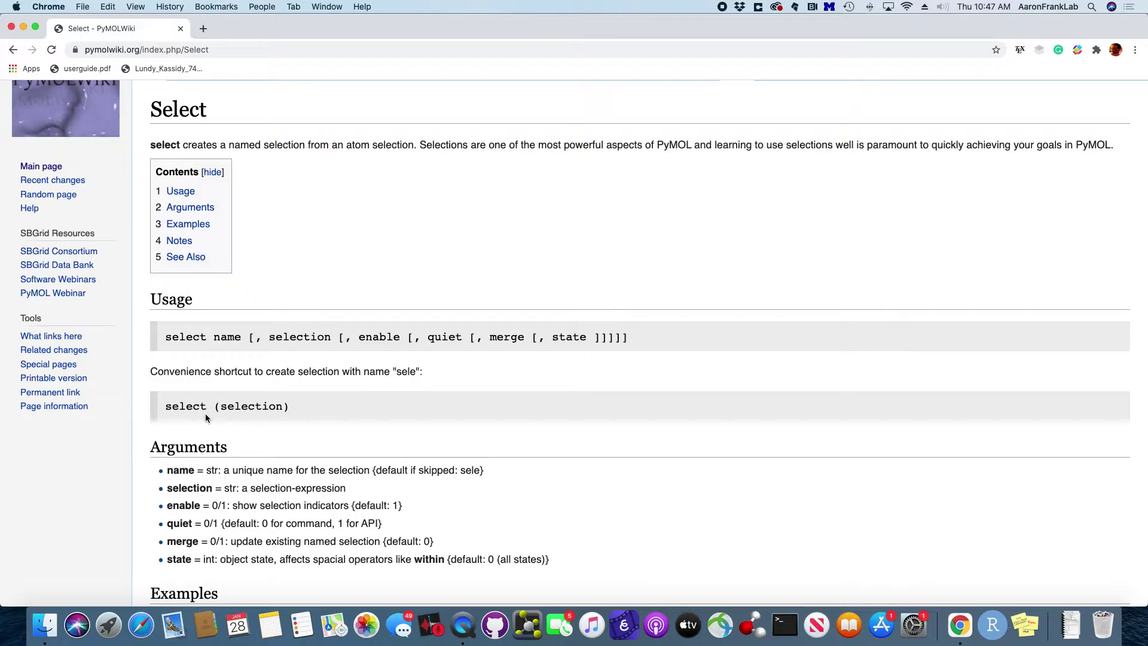
scroll(206, 417, down, 1)
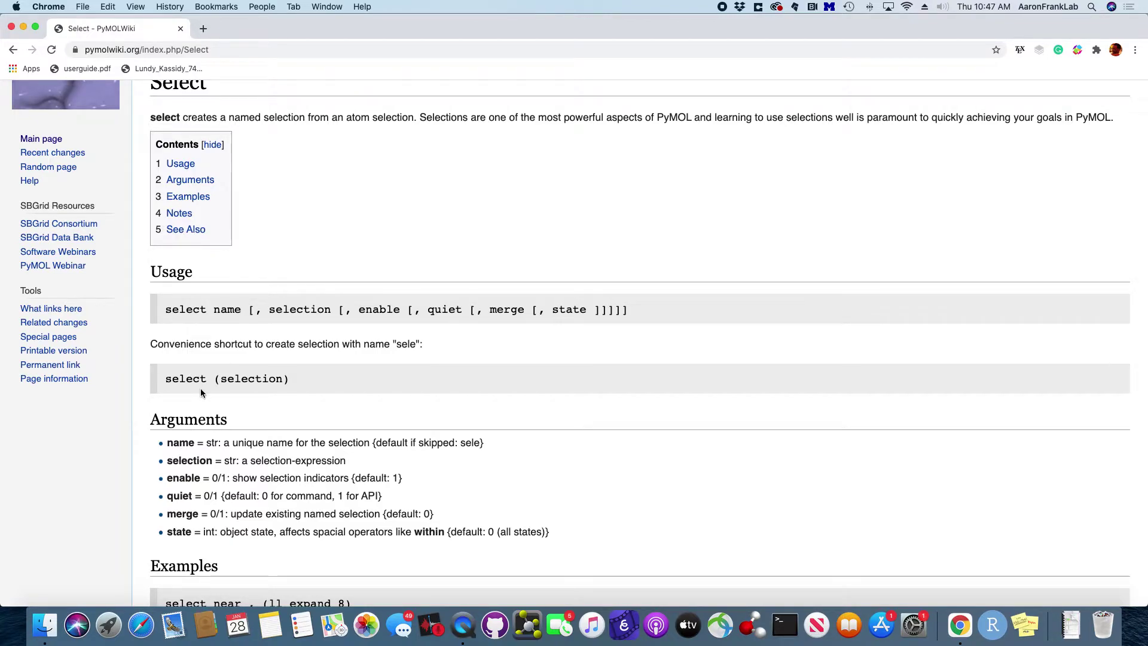
- Read through the Arguments and Examples sections of the Select page, returning to the page's beginning
scroll(202, 395, down, 1)
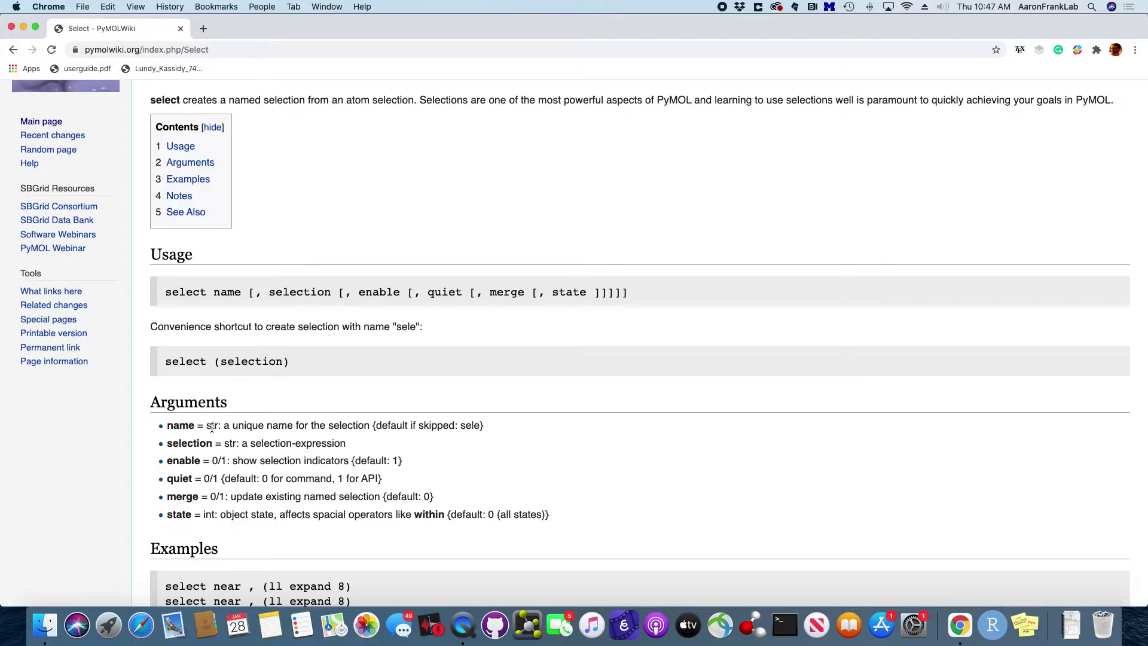
scroll(353, 429, down, 1)
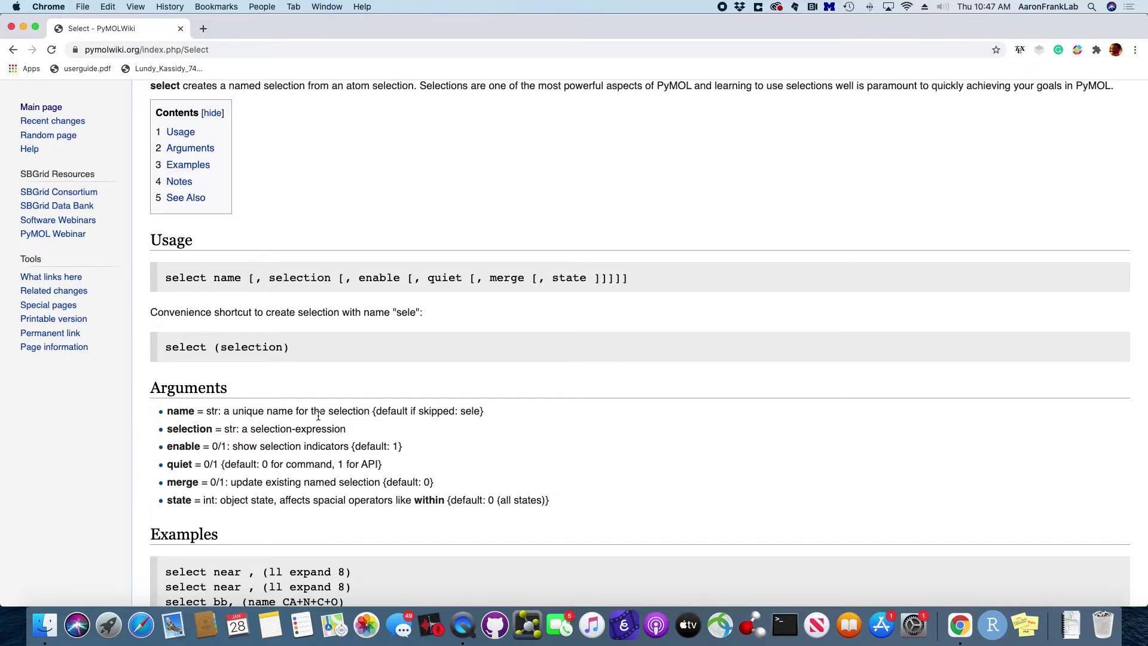
scroll(234, 427, down, 1)
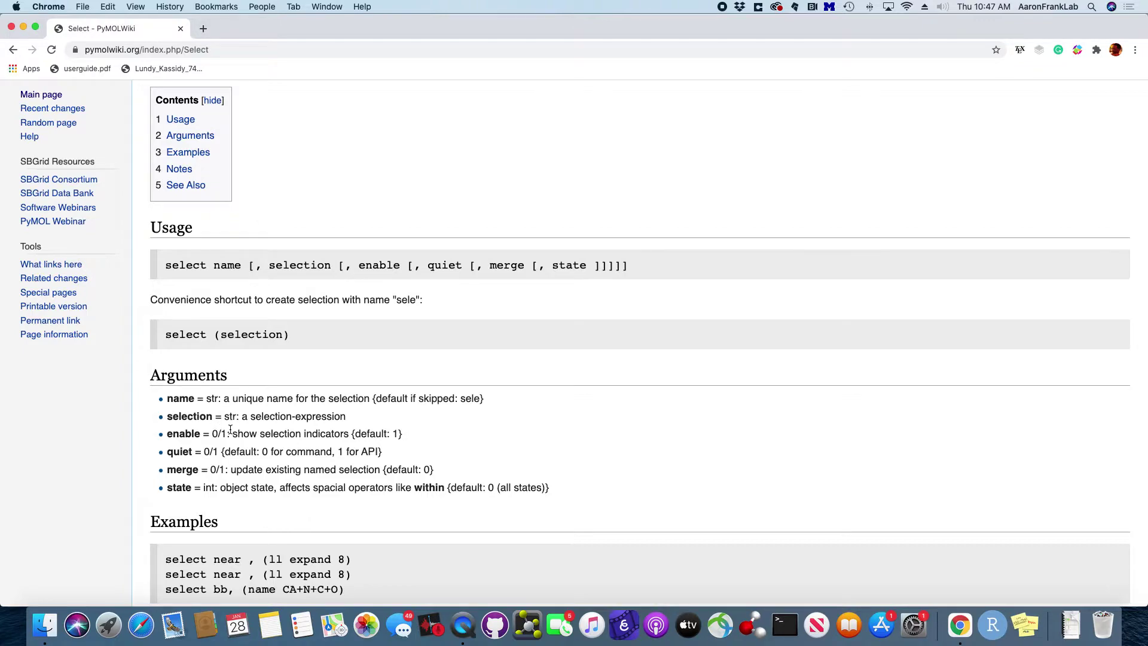
scroll(231, 428, down, 2)
scroll(230, 470, down, 4)
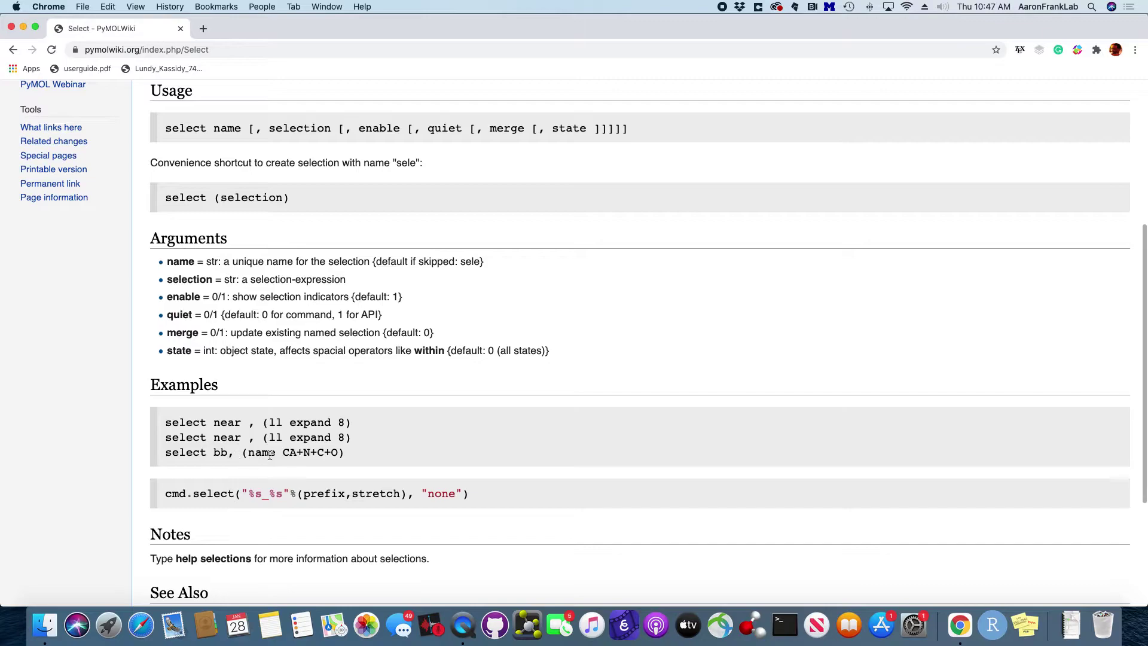
scroll(251, 460, up, 1)
scroll(339, 284, up, 6)
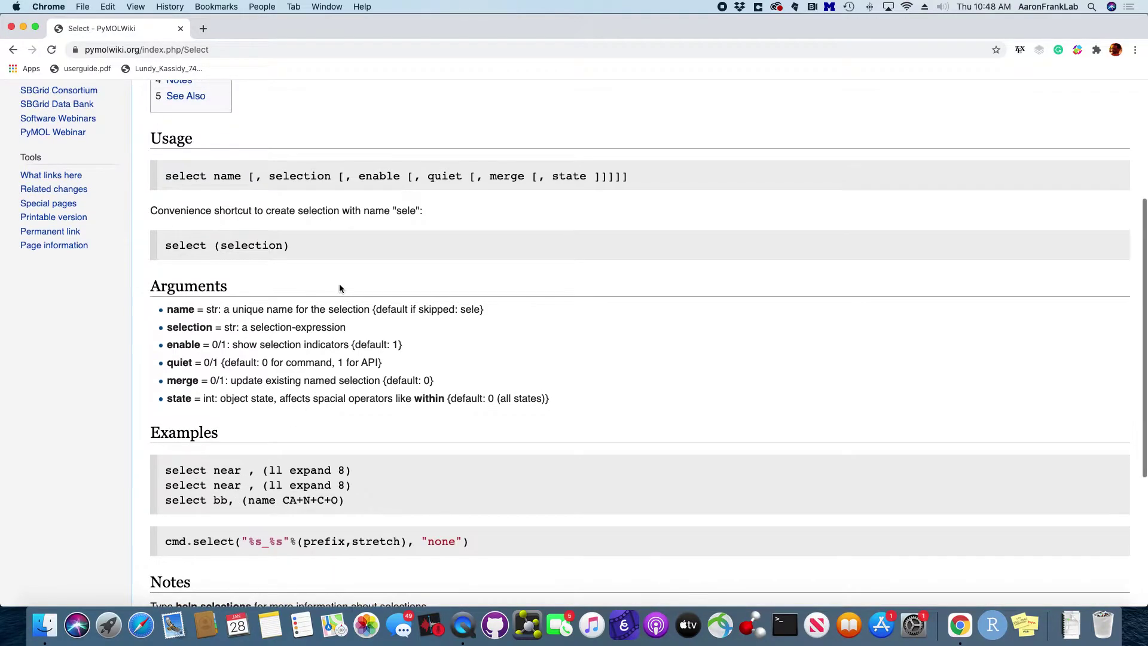
scroll(377, 260, up, 3)
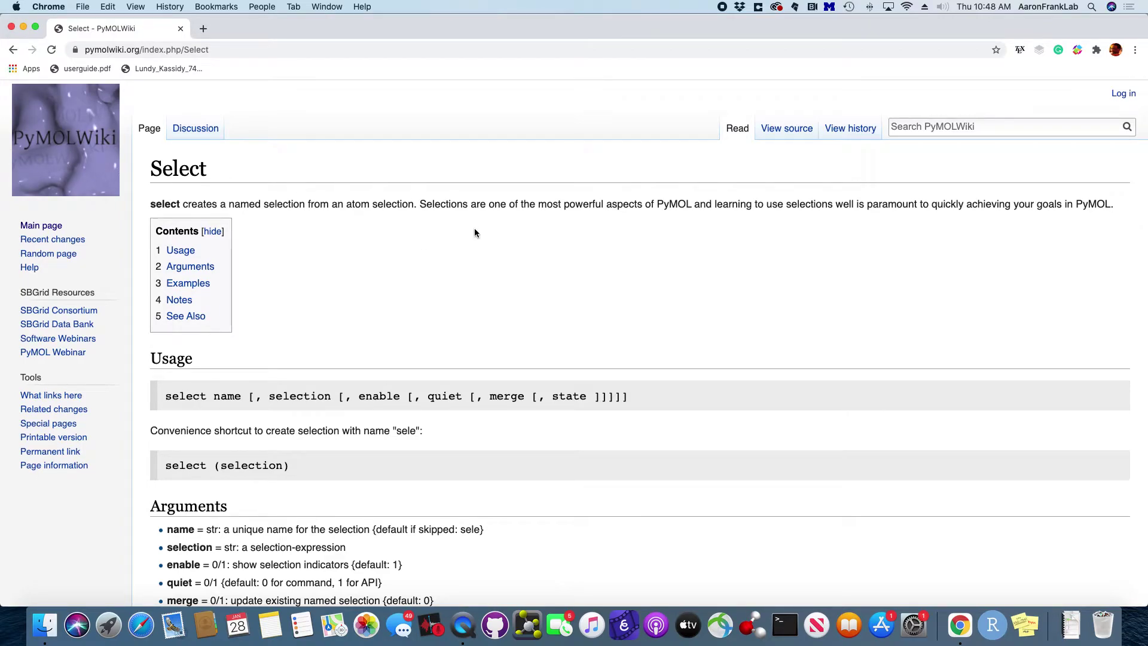
- Switch to PyMOL and enlarge its window to fill the screen
key(super+Tab)
key(super+shift+Tab)
click(520, 629)
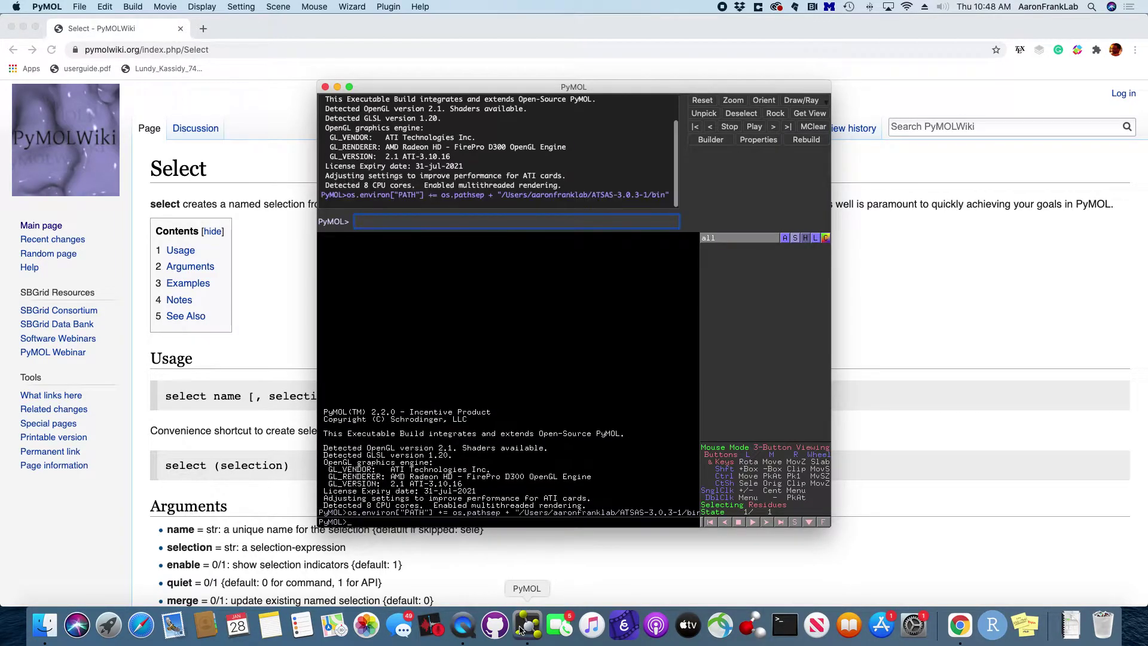
double_click(499, 89)
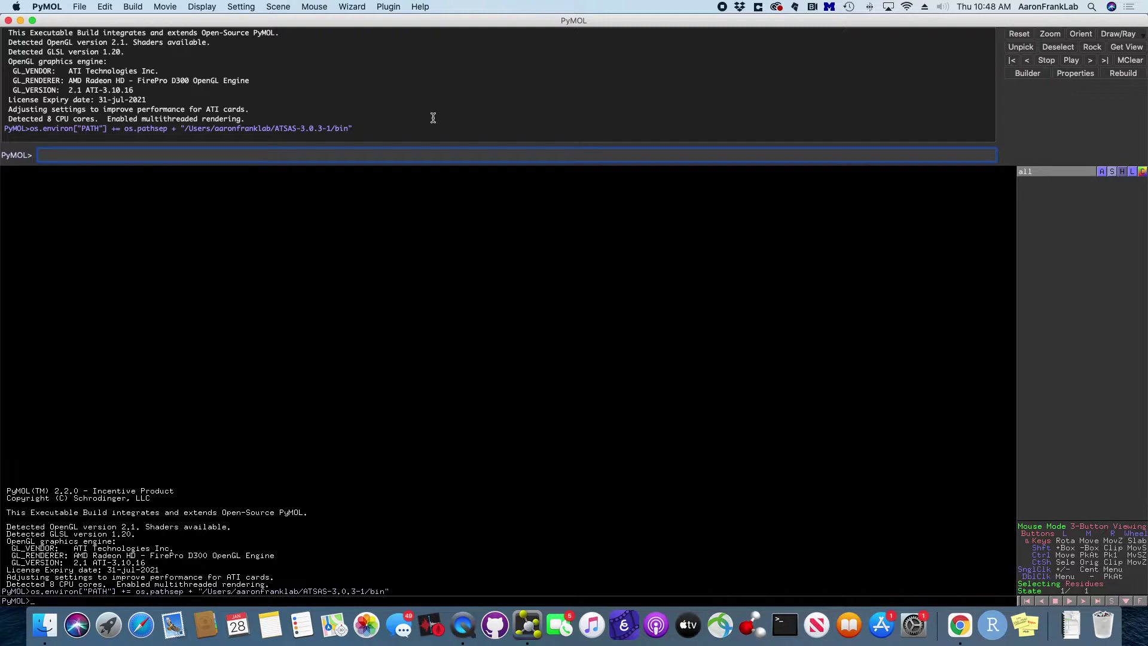
- Change the working directory to /tmp/ and fetch the structure 2KOC
text(cd /tmp/)
key(Return)
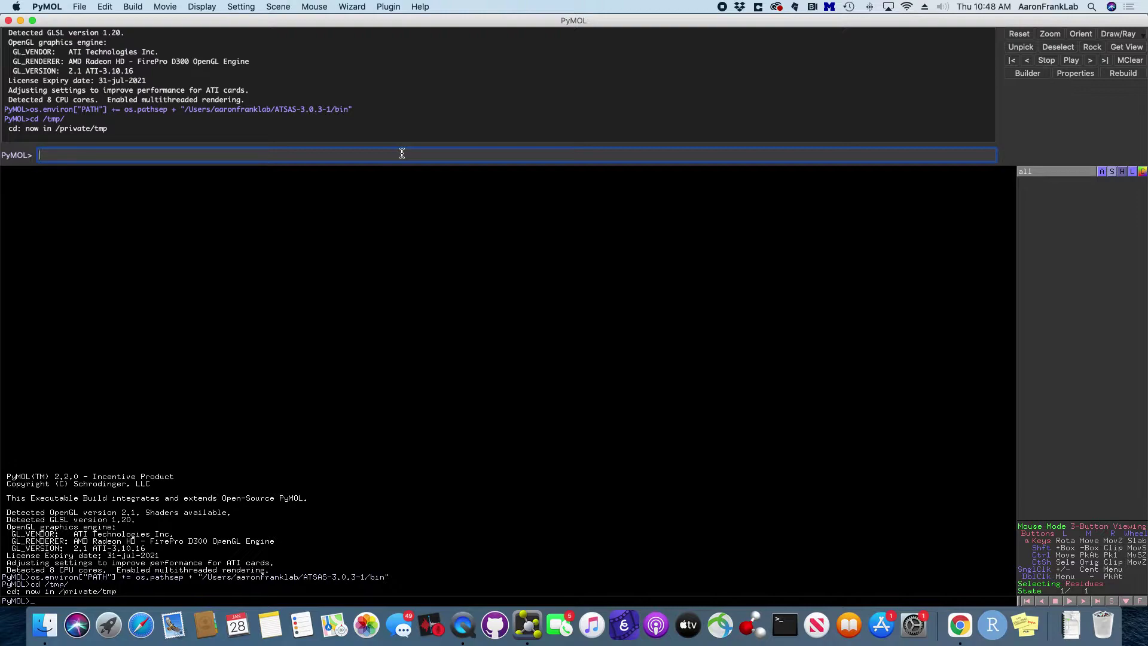
text(etch 2KOC)
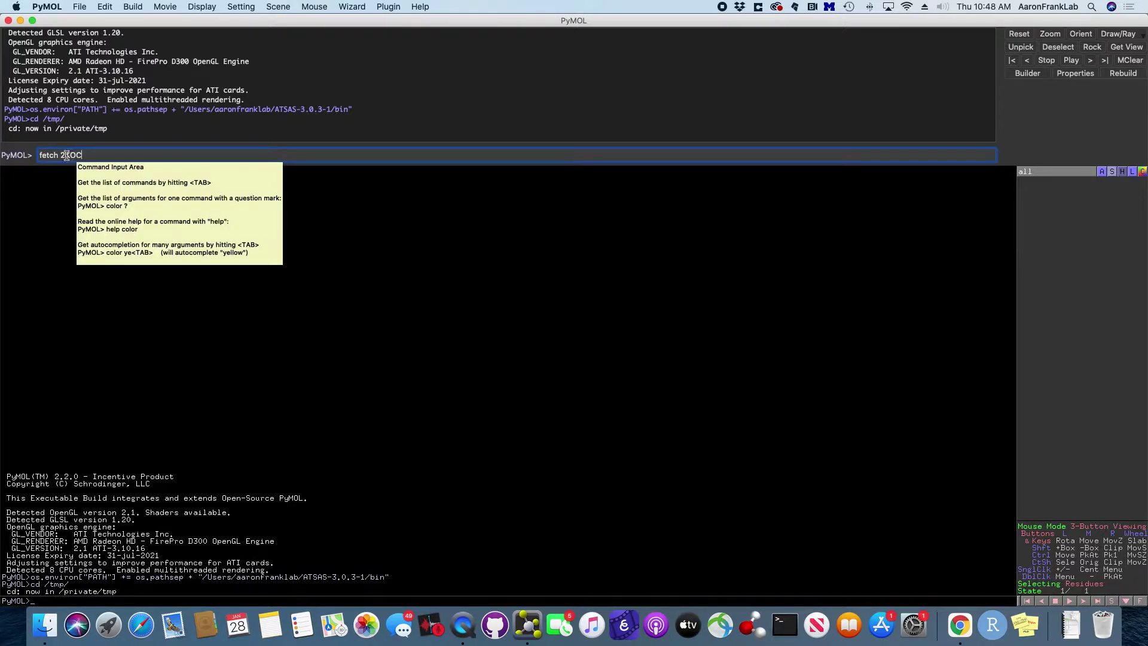
key(Return)
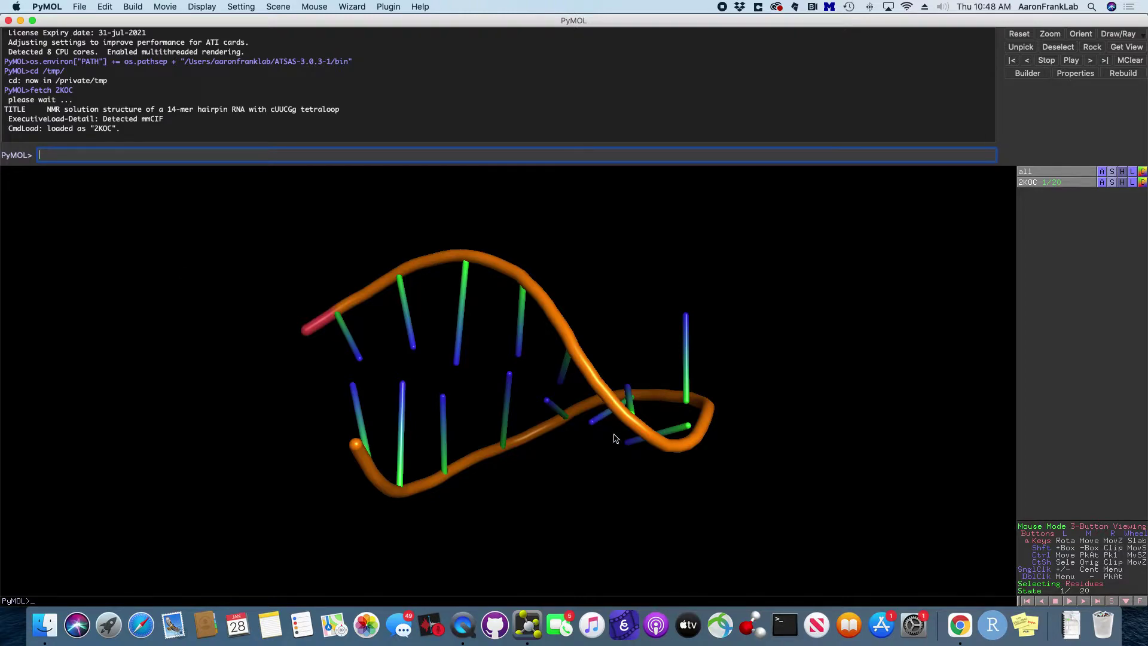
- Set the mouse selection mode to Objects
drag(615, 413, 550, 320)
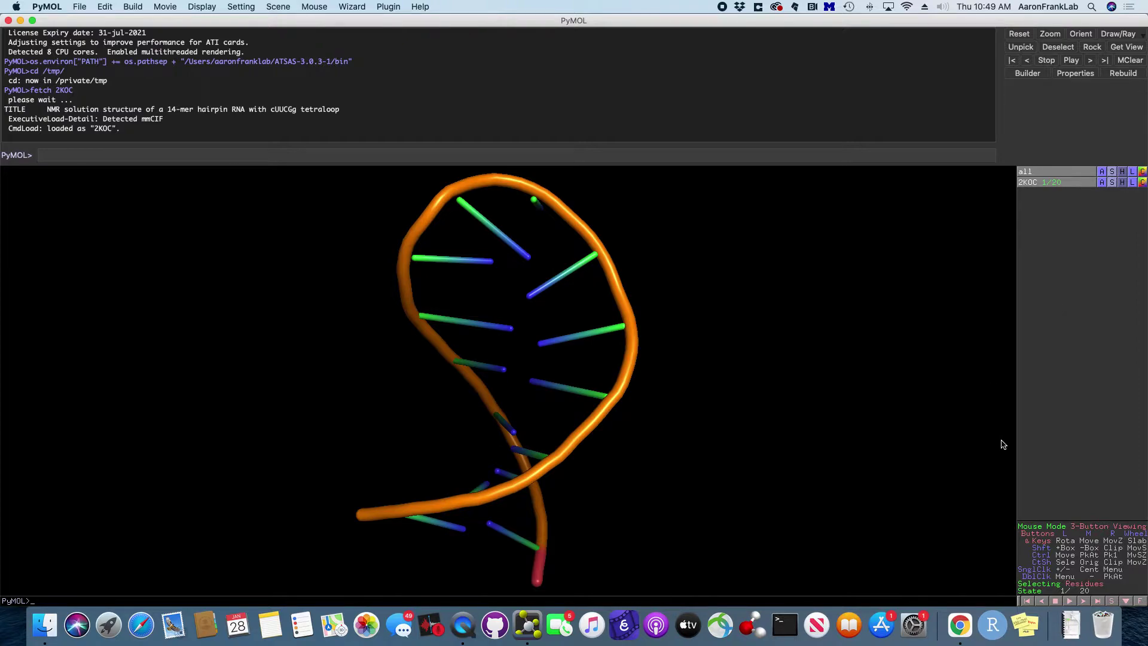
click(1025, 588)
click(1036, 591)
click(1038, 592)
- Step the 2KOC model forward to state 8 and back to state 1 to compare the conformations
click(1083, 600)
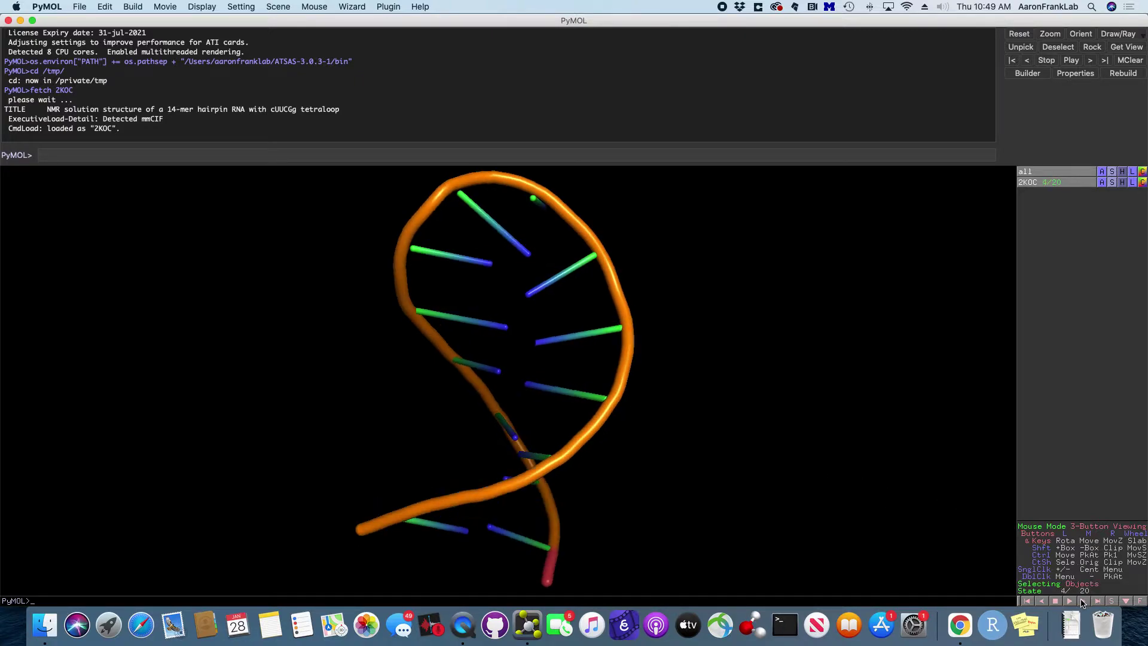
click(1080, 600)
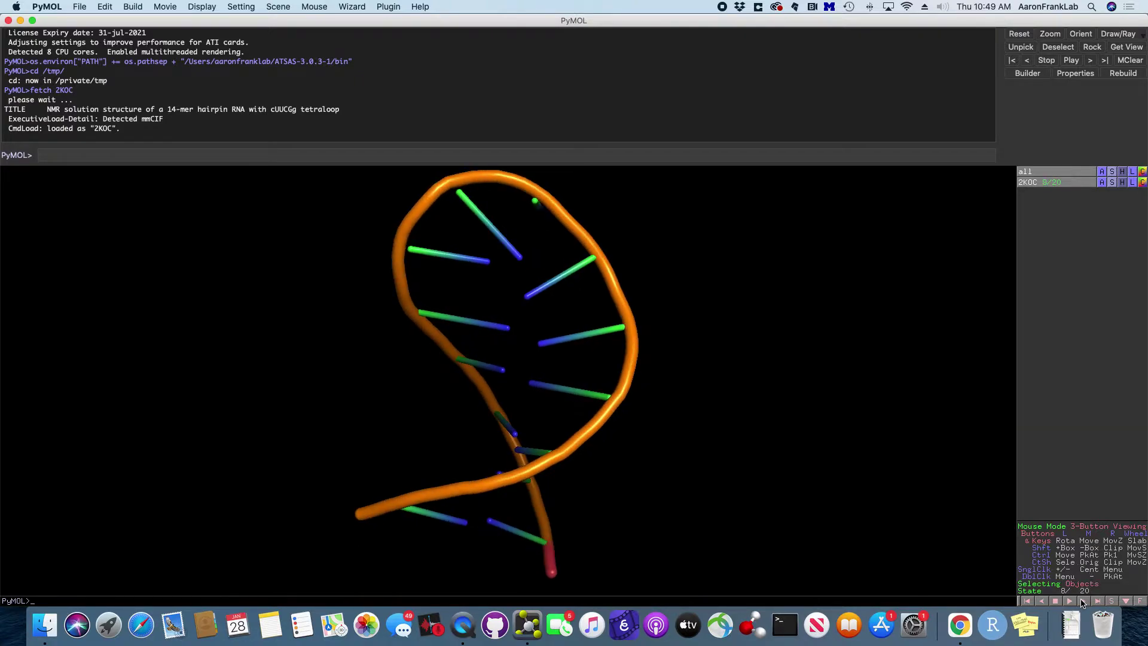
click(1043, 603)
click(1043, 603)
click(1043, 604)
click(1043, 603)
click(1043, 603)
click(1043, 603)
click(1043, 603)
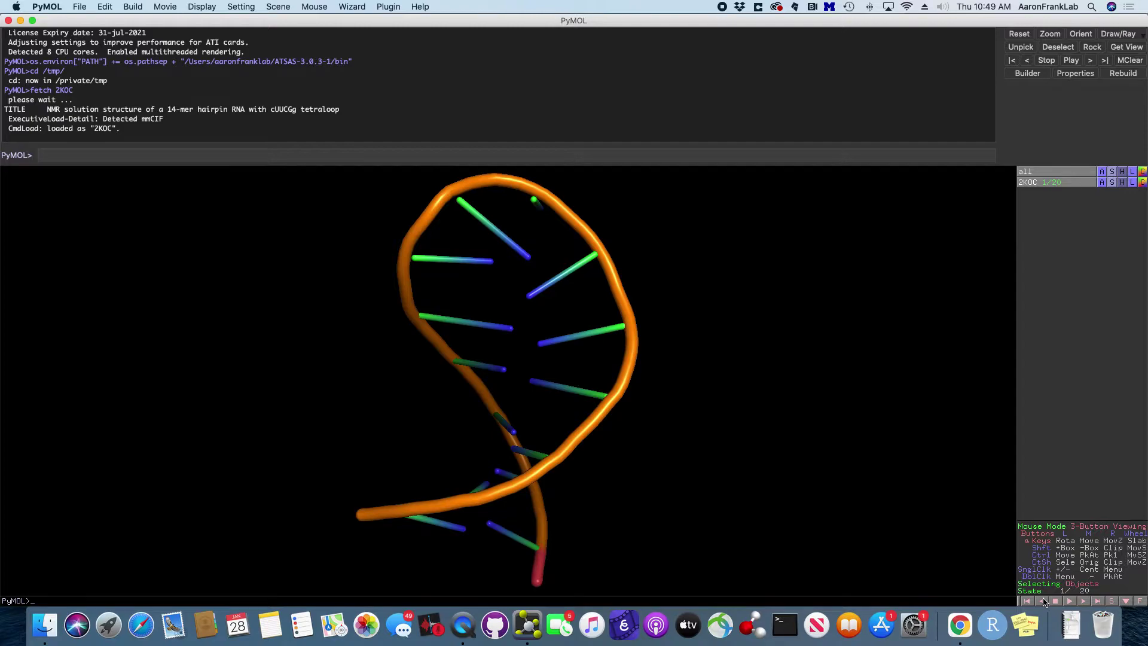
- Jump to the last 2KOC state, 20, and step back one state at a time to state 1
click(1099, 600)
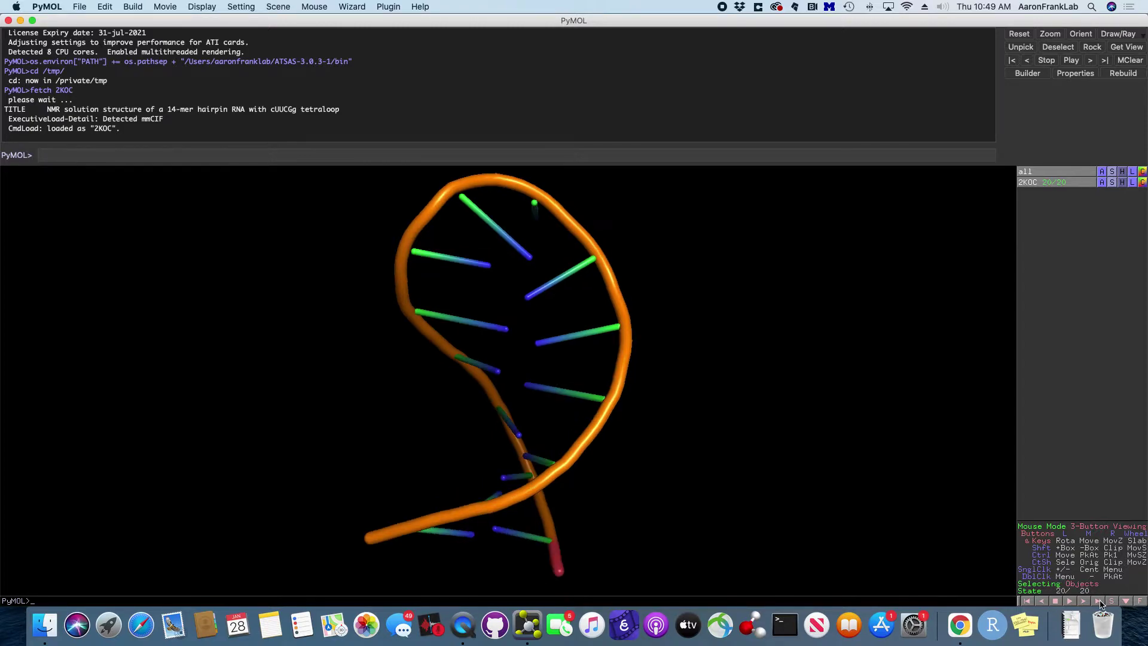
click(1042, 601)
click(1042, 601)
click(1041, 601)
click(1042, 601)
click(1043, 600)
click(1043, 600)
click(1043, 600)
click(1043, 600)
click(1043, 600)
click(1042, 600)
click(1042, 599)
click(1041, 599)
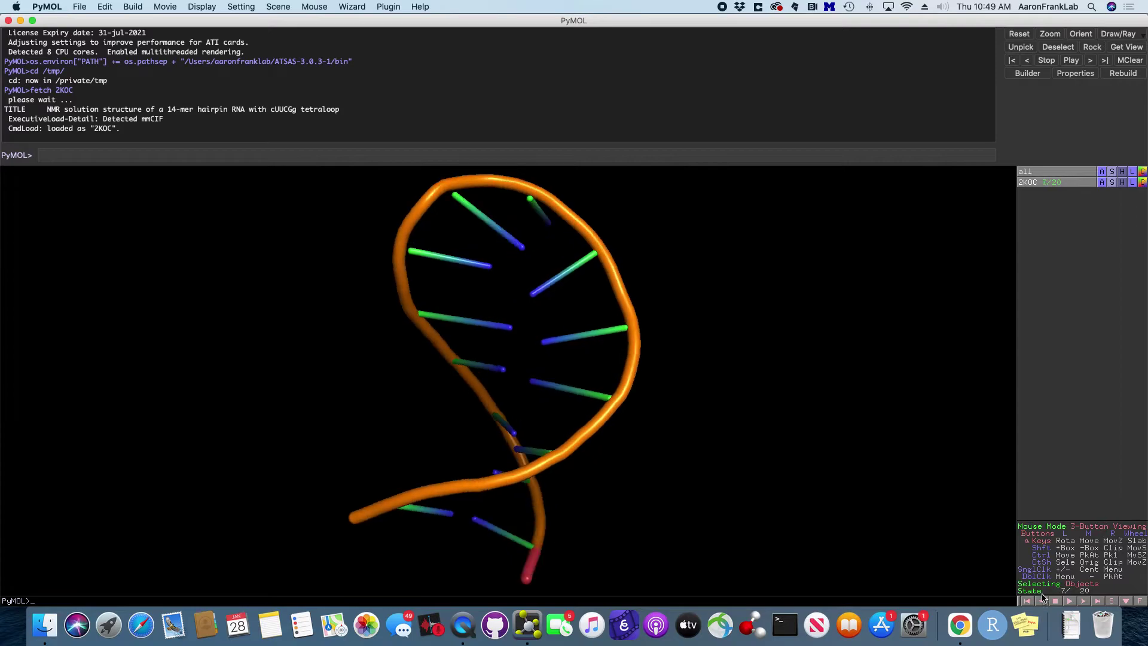
click(1043, 601)
click(1042, 601)
click(1043, 600)
click(1043, 601)
click(1043, 602)
click(1043, 602)
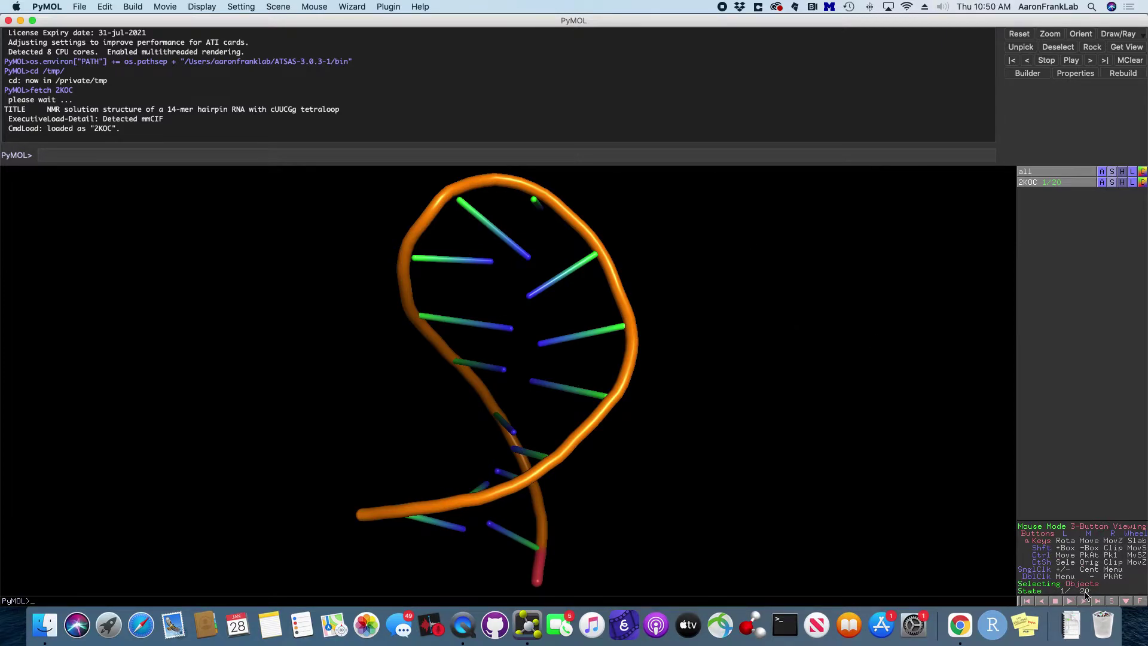
- Create a selection named my_residue containing residue 1 with the command select my_residue, resi 1
drag(528, 341, 496, 309)
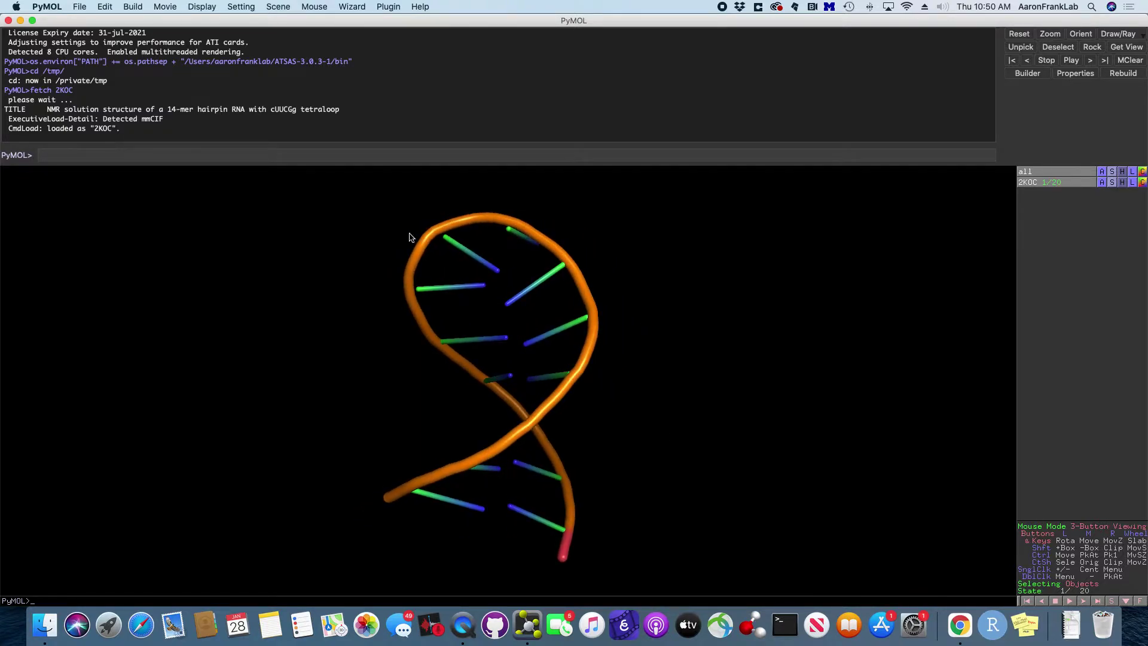
click(338, 156)
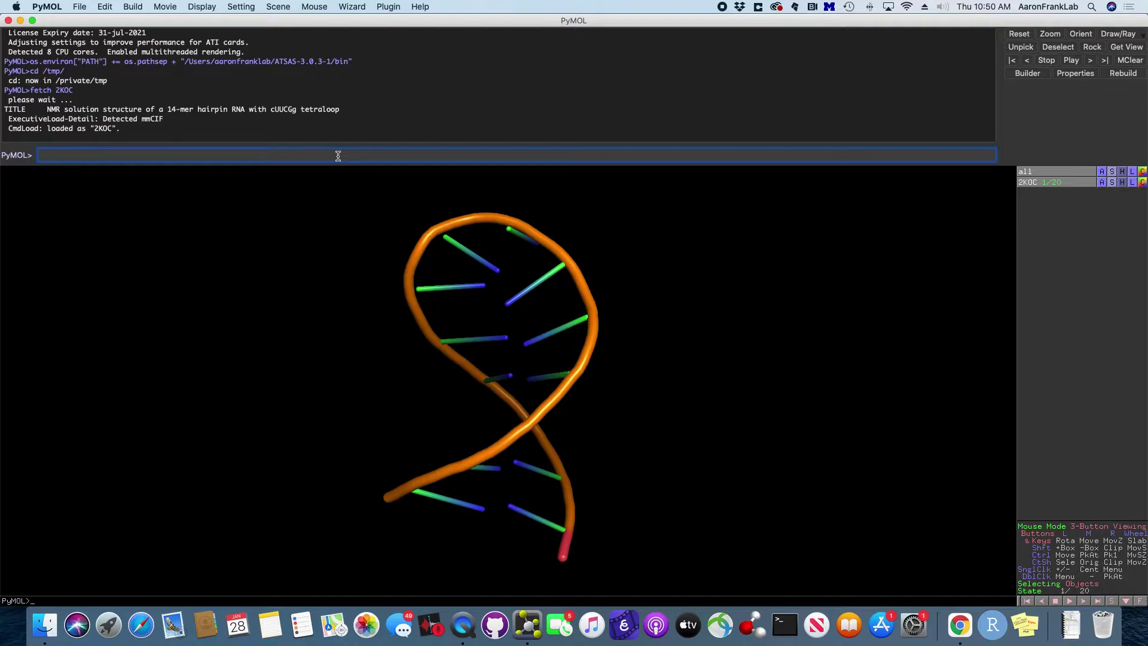
drag(430, 351, 488, 347)
drag(421, 381, 514, 386)
click(274, 154)
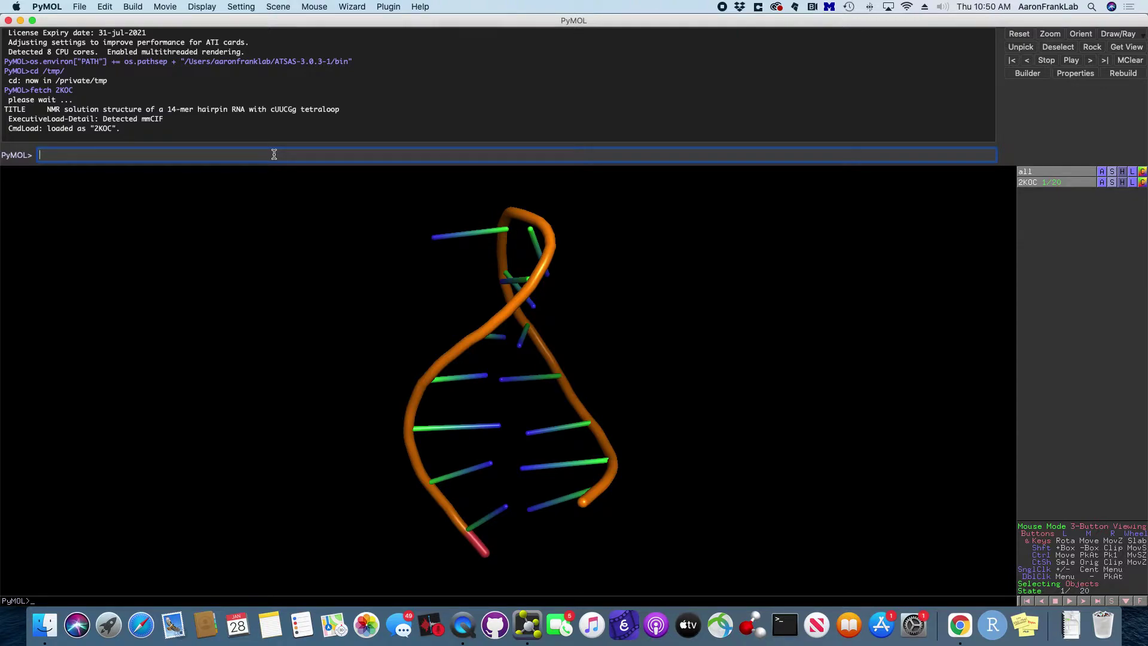
text(elect my_residue, resi 1)
key(Return)
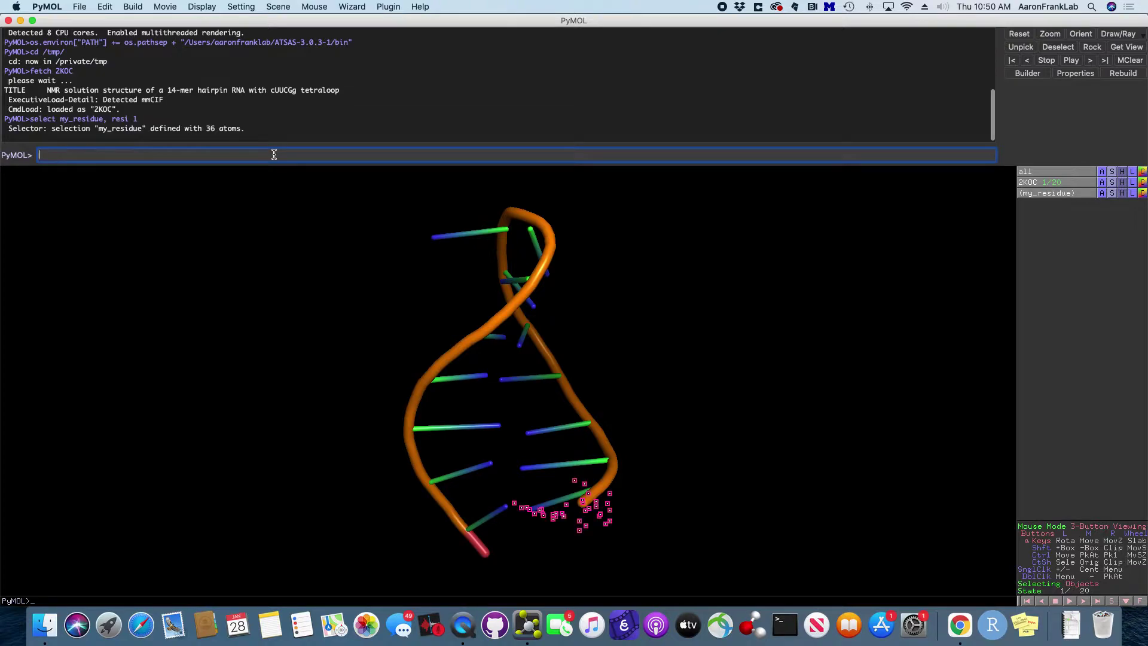
- Inspect the atoms marked by the my_residue selection and turn off its selection markers
drag(591, 493, 568, 478)
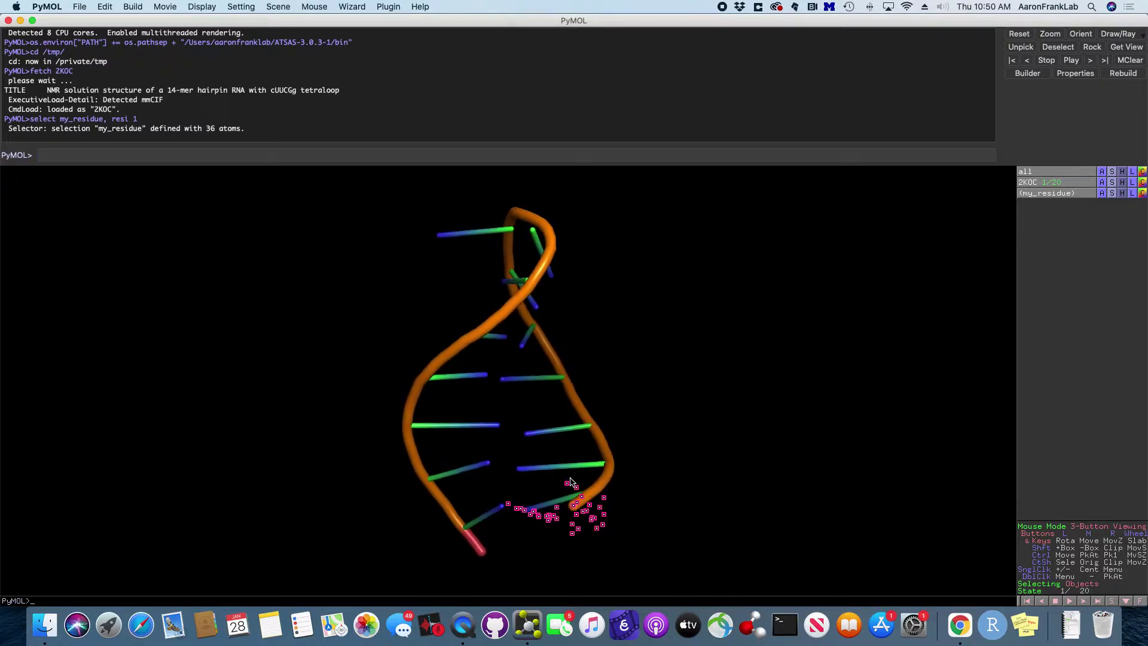
click(336, 154)
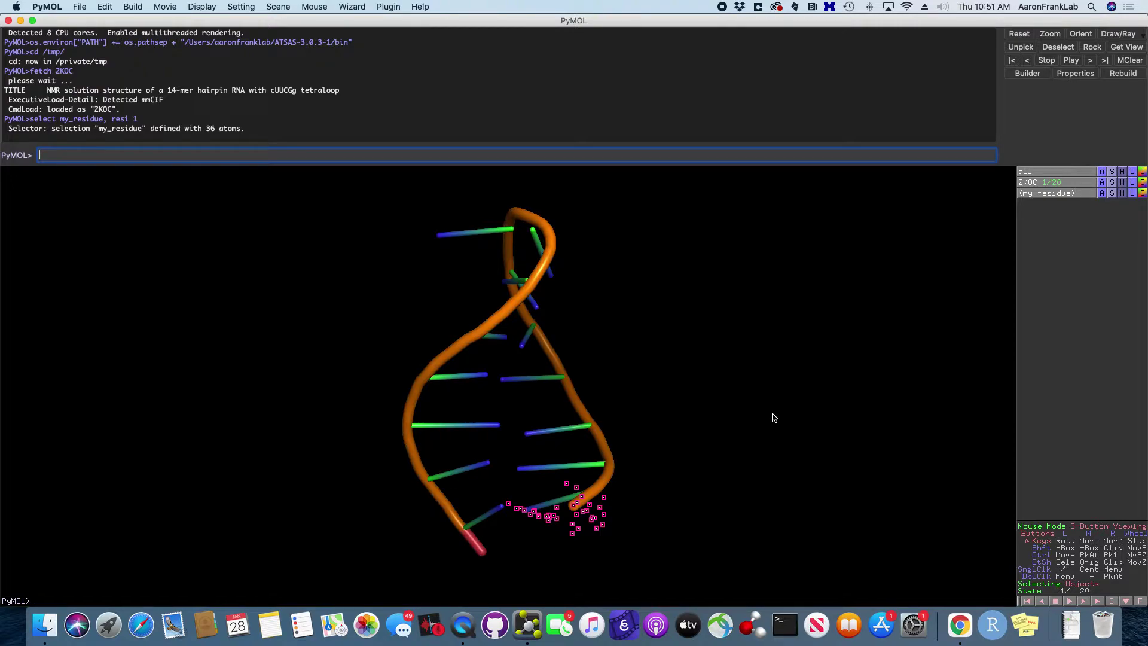
click(784, 432)
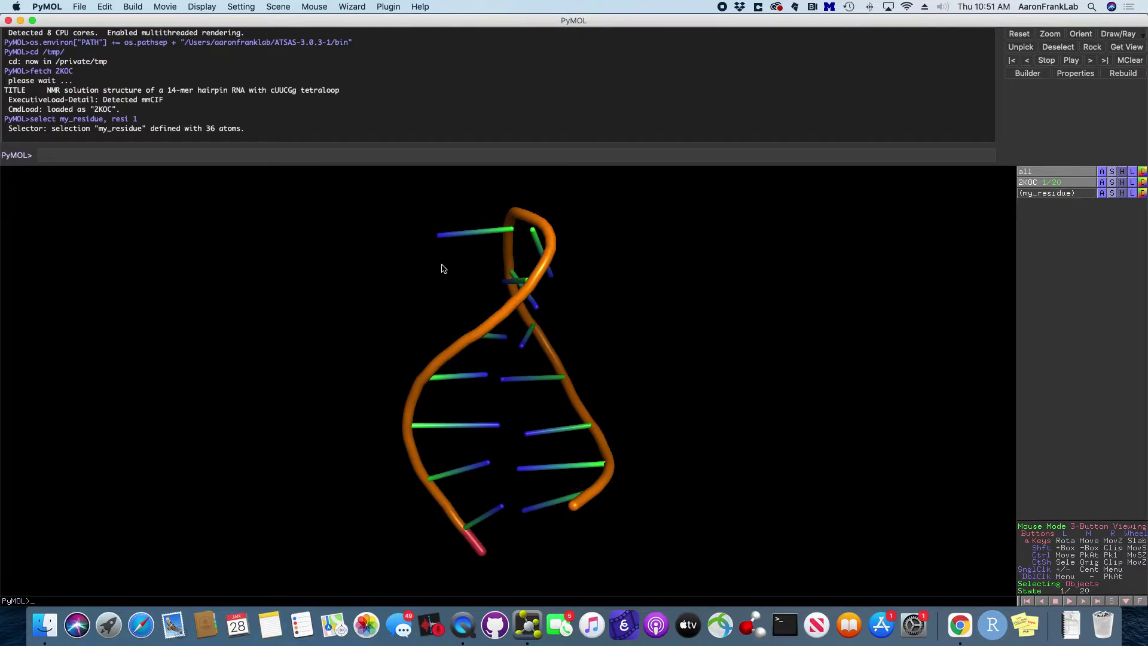
- Show the whole structure as sticks and hide its cartoon representation
click(403, 153)
text(show sticks,)
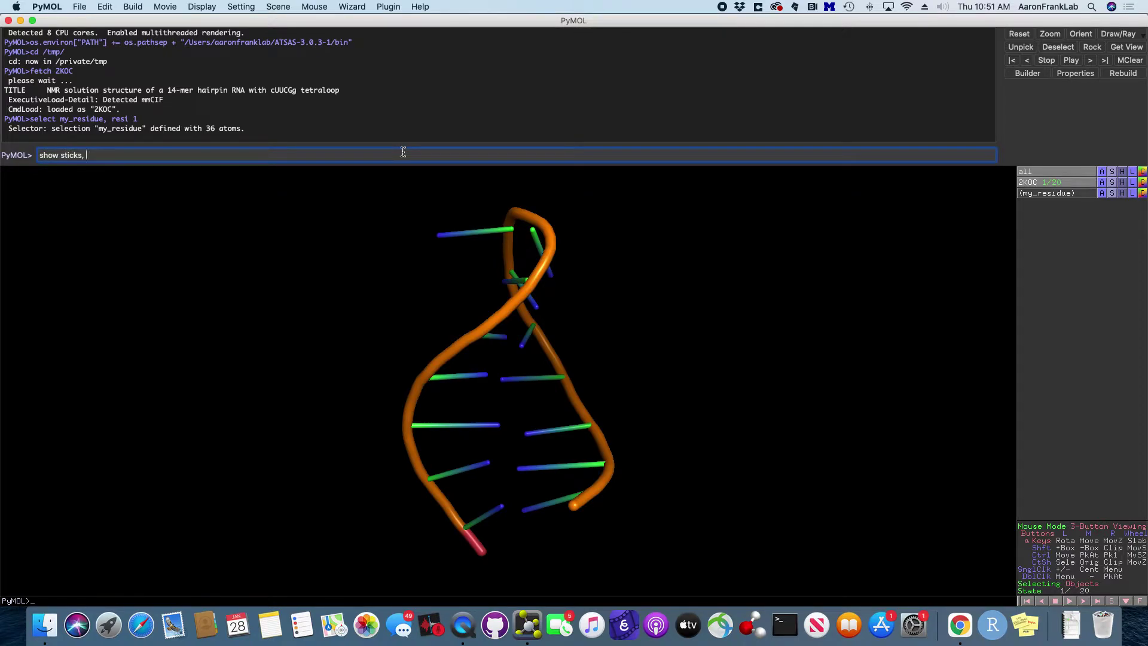
key(Return)
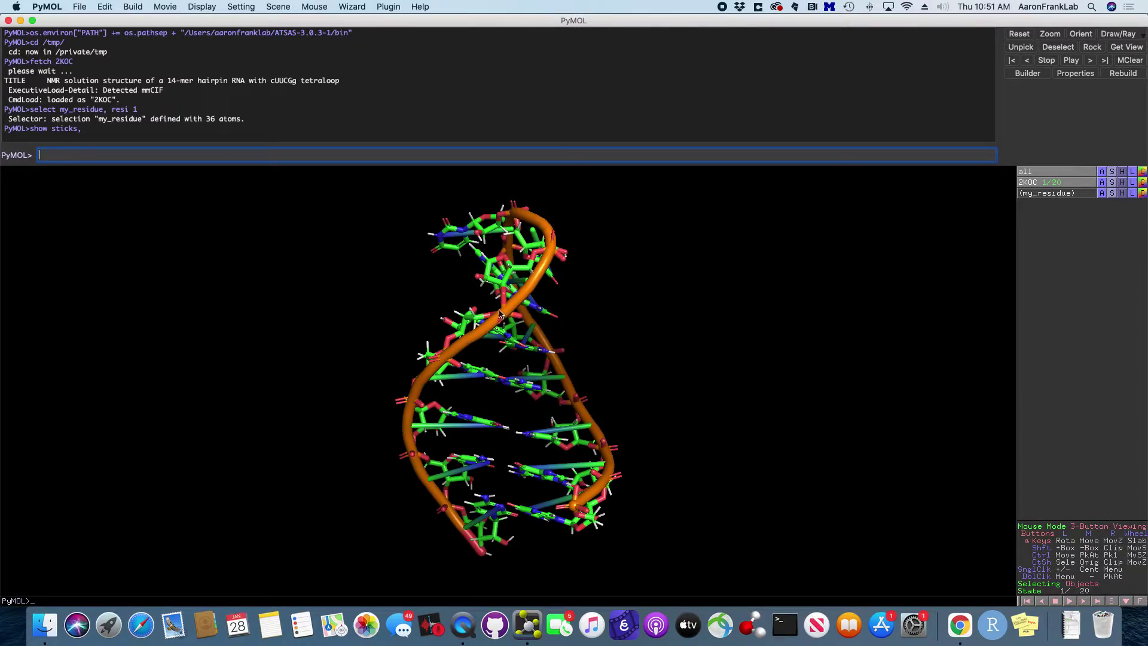
text(hide cartoon,)
key(Return)
- Pick atom N7 of residue G1 in the stick model to get its full identifier
drag(575, 401, 585, 387)
drag(544, 486, 532, 537)
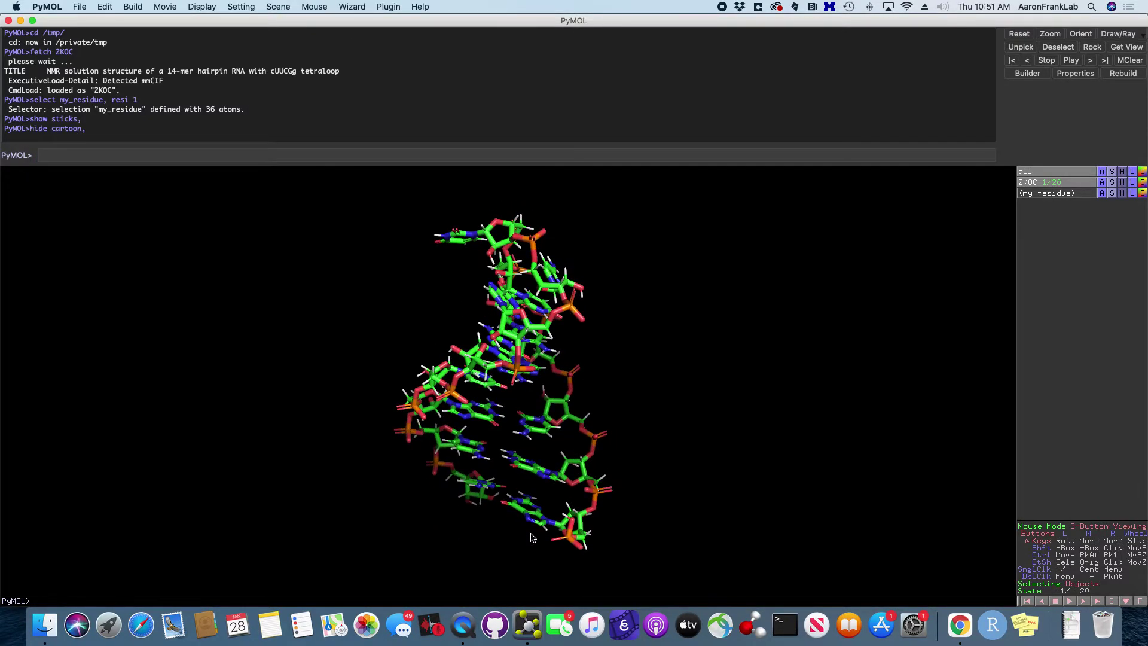
drag(537, 469, 492, 472)
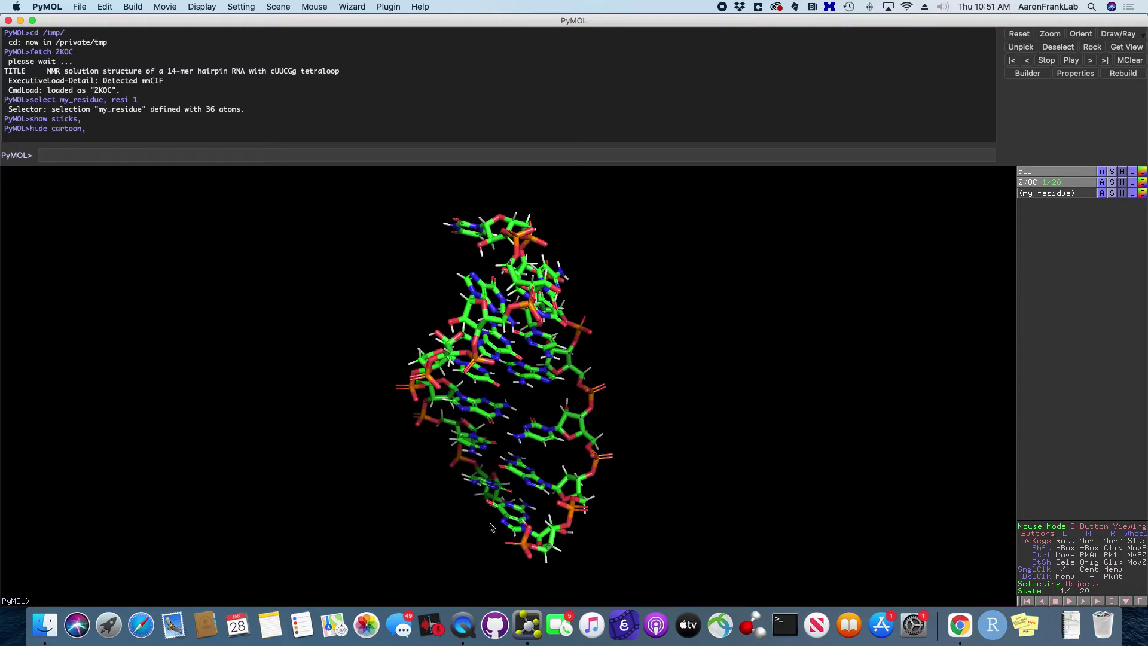
click(503, 526)
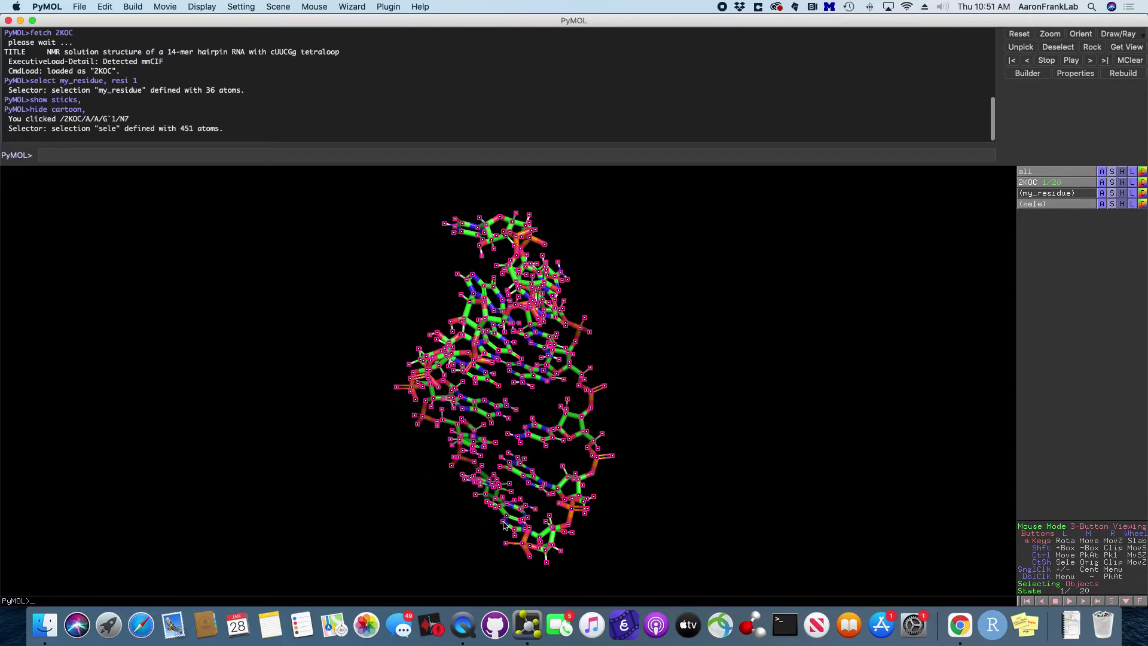
- Highlight the picked atom's full identifier in the output log and examine its object, segment, chain and residue parts
click(22, 117)
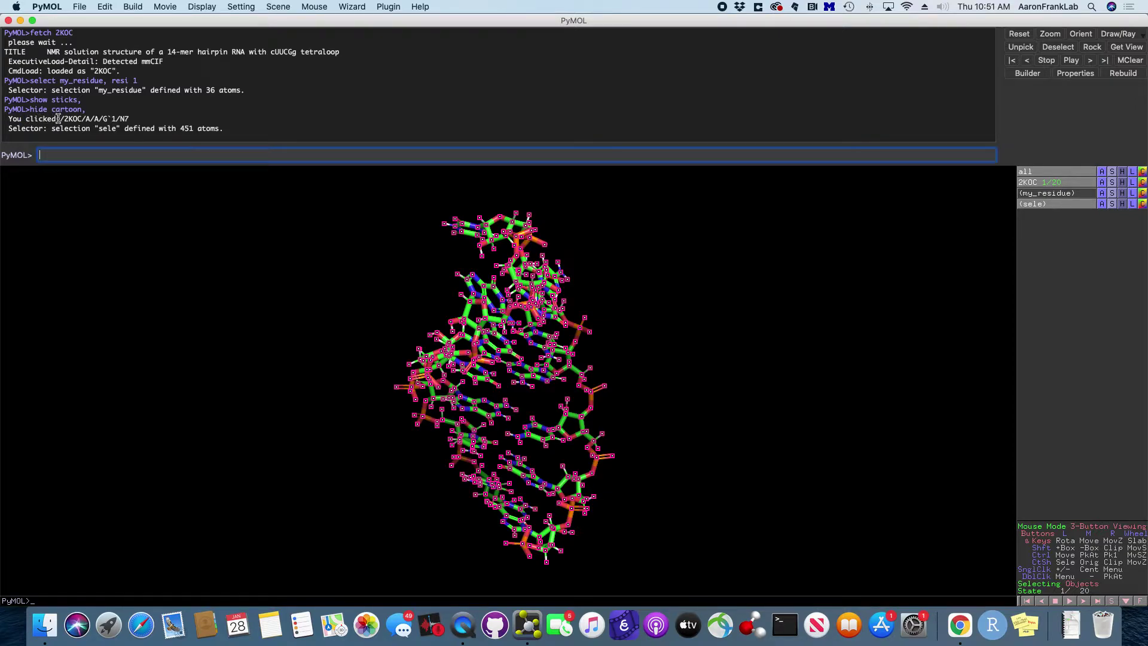
drag(58, 117, 137, 118)
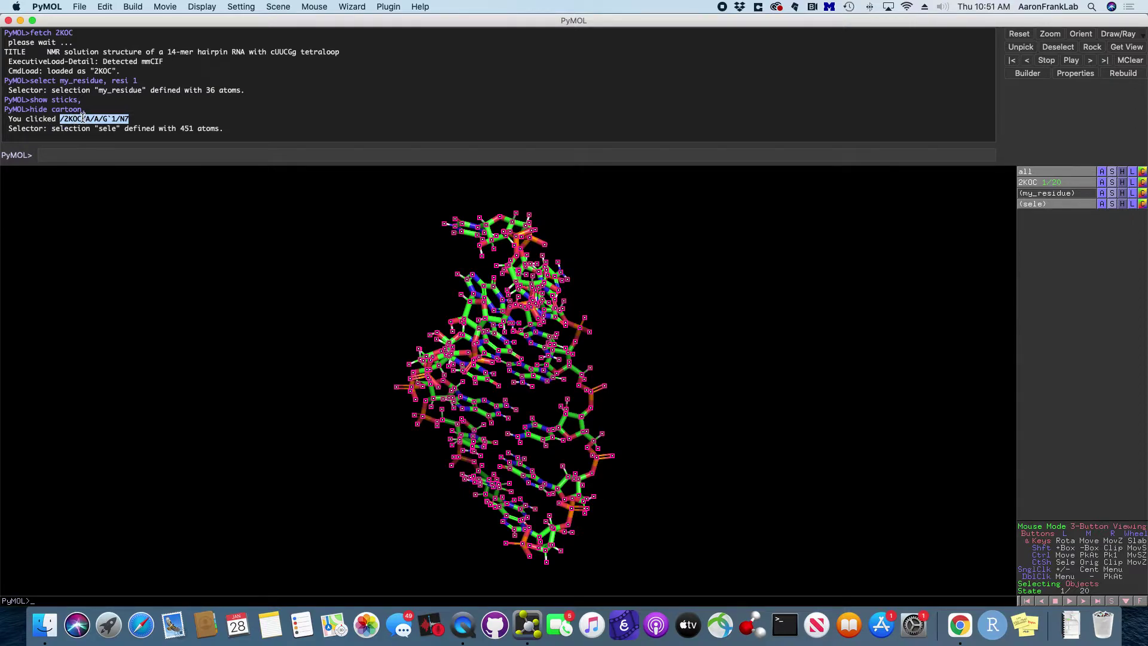
click(71, 153)
click(72, 117)
double_click(72, 118)
double_click(88, 119)
click(97, 119)
mouse_move(105, 119)
mouse_down()
mouse_move(114, 117)
mouse_move(105, 119)
mouse_up()
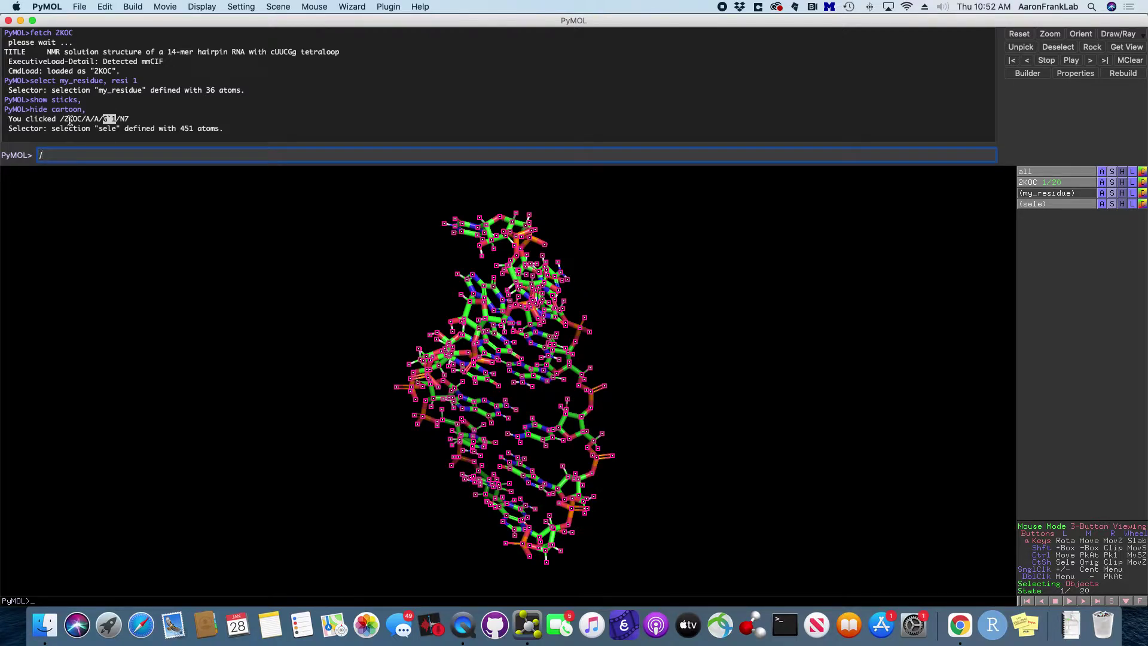
text(gi)
key(BackSpace)
text(egid/chain)
text(id)
key(BackSpace)
key(BackSpace)
text(/)
- Write the selection path template /object/segid/chain/resid/atom on the command line
key(super+a)
text(/b)
key(BackSpace)
text(oj)
text(bject)
text(/segid/c)
text(hain/re)
text(sid)
text(/atom)
- Replace the template's object, segid and chain placeholders with 2KOC, A and A
double_click(56, 155)
text(2KOC)
double_click(74, 155)
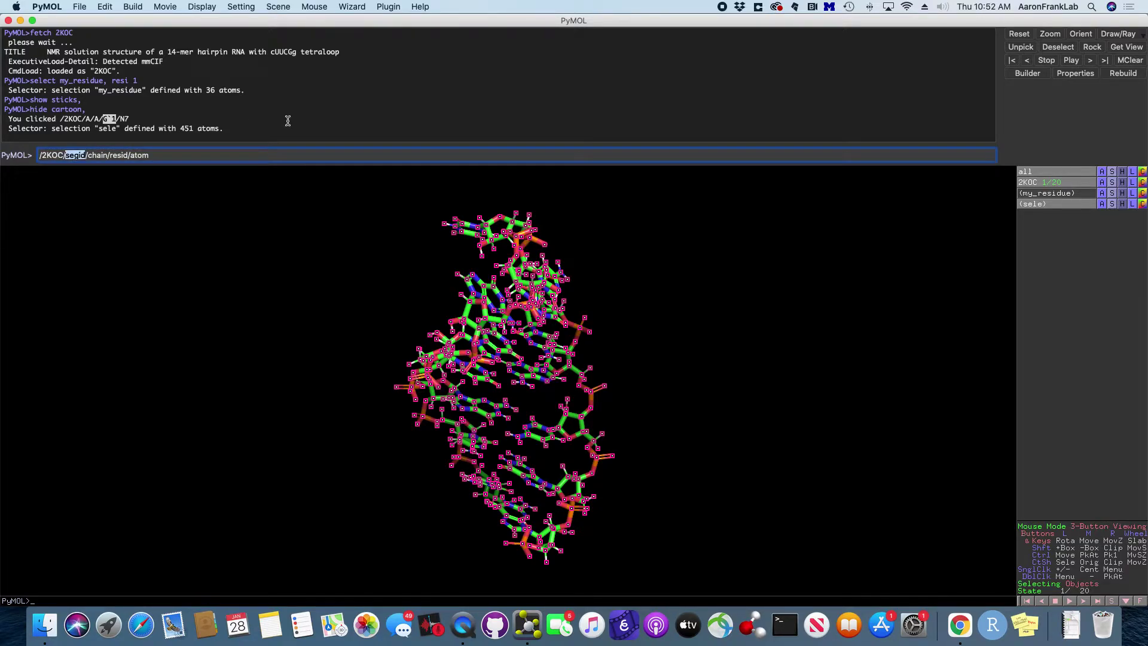
text(A)
double_click(86, 155)
text(A)
- Replace the resid placeholder with 1, checking it against the residue part of the logged identifier
double_click(90, 156)
drag(115, 117, 106, 119)
click(118, 118)
double_click(89, 155)
text(1)
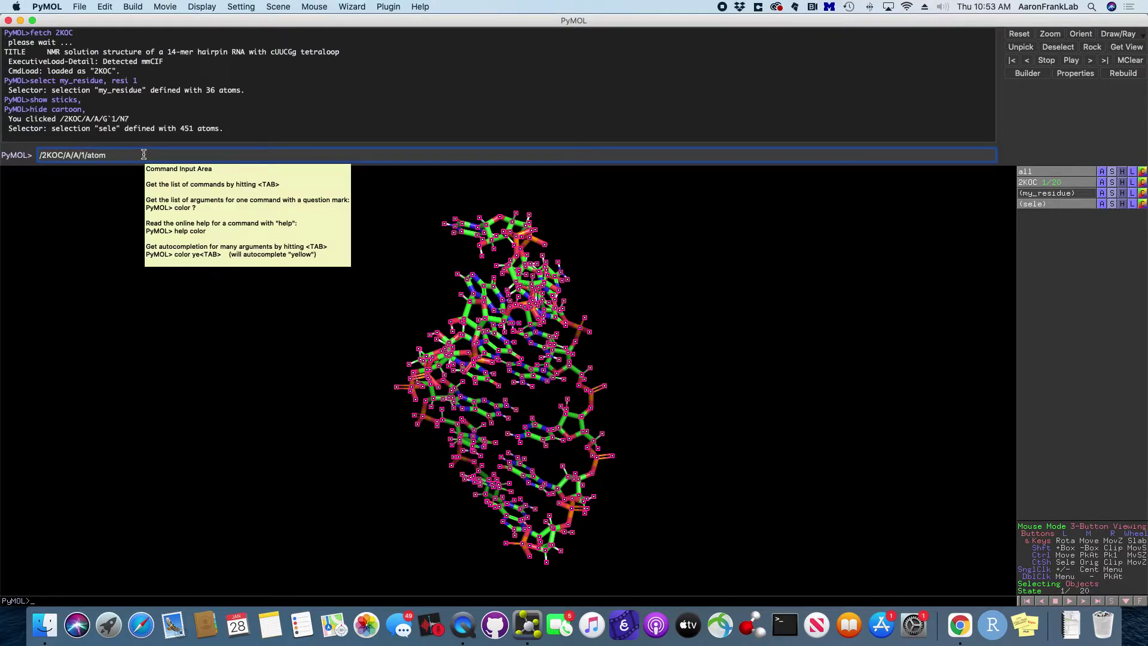
- Complete the path with atom N7 and use it to create the selection my_atom from /2KOC/A/A/1/N7
double_click(99, 155)
text(N7)
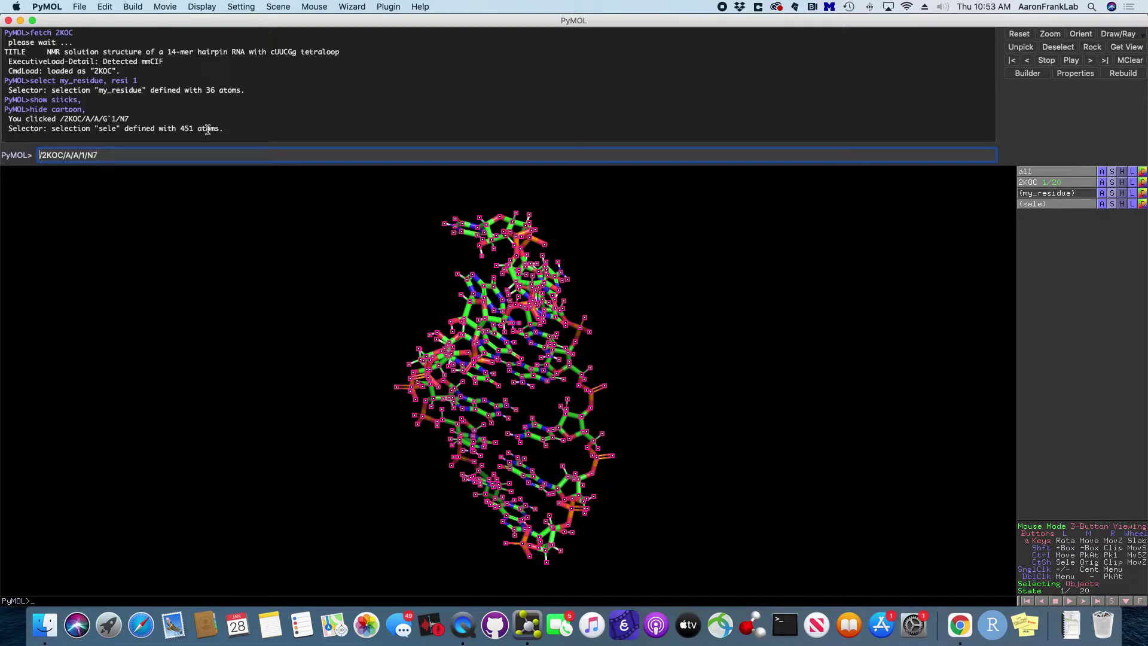
text(select my_atom,)
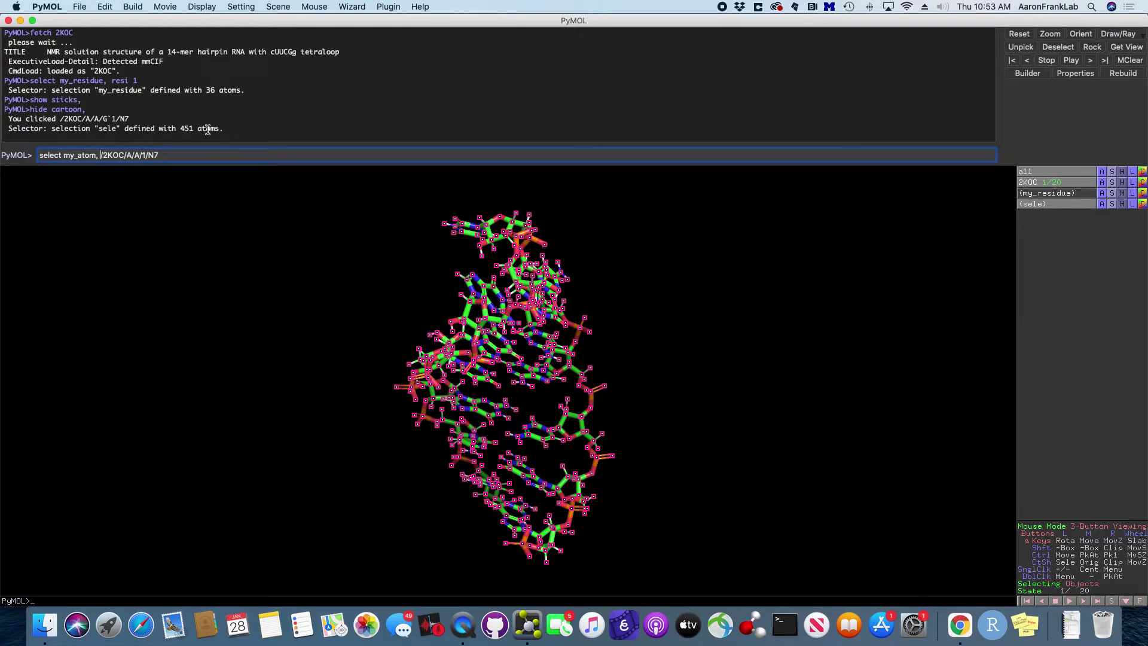
key(Return)
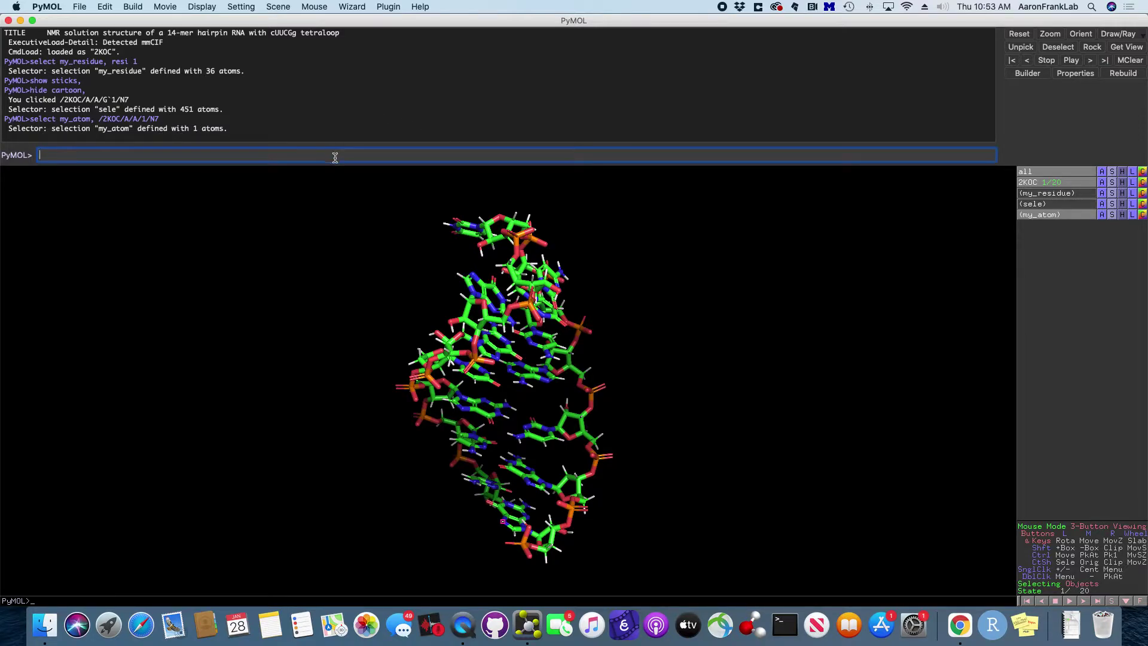
- Show the my_atom selection as spheres with the command show spheres, my_atom
text(show spheres,)
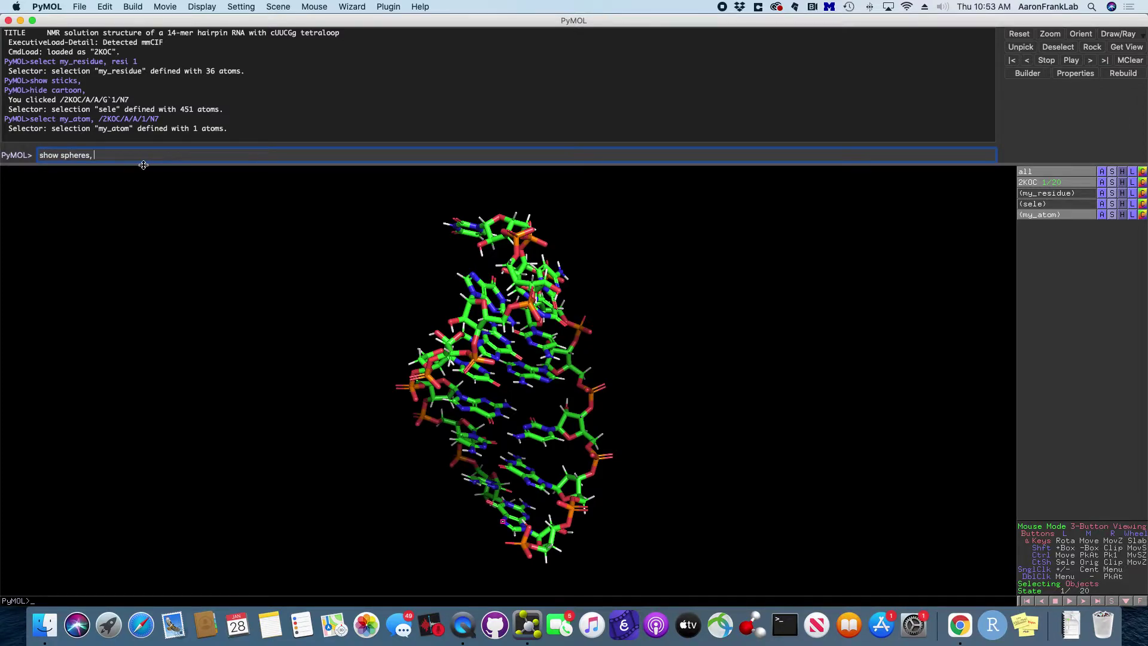
double_click(46, 153)
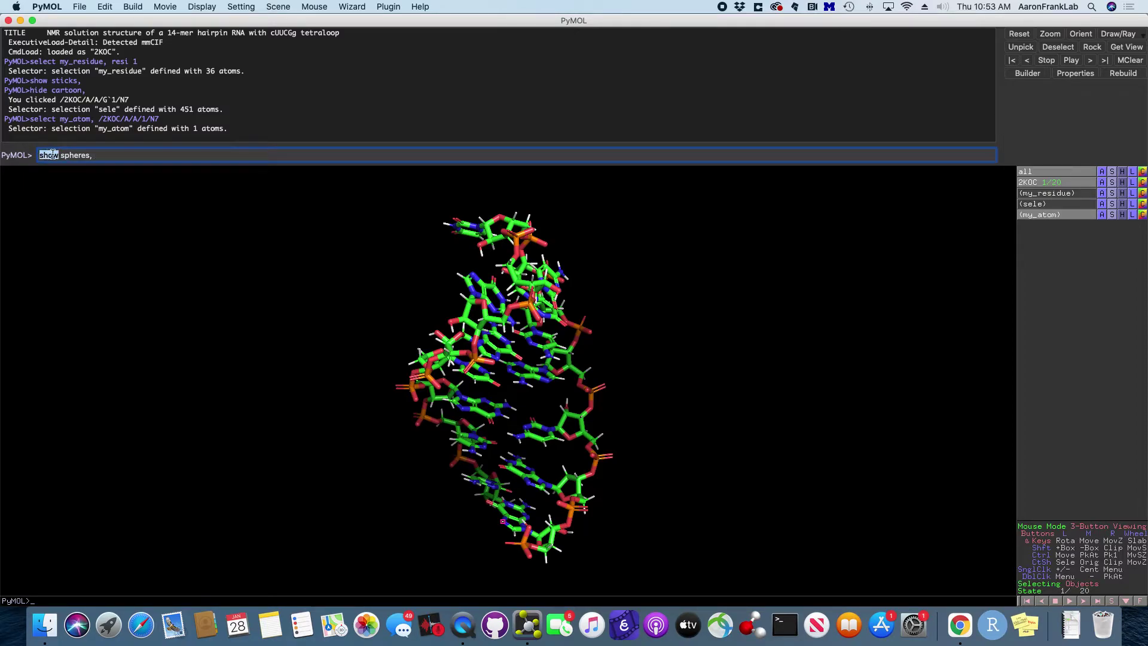
double_click(76, 155)
click(102, 155)
text(my_atom)
key(Return)
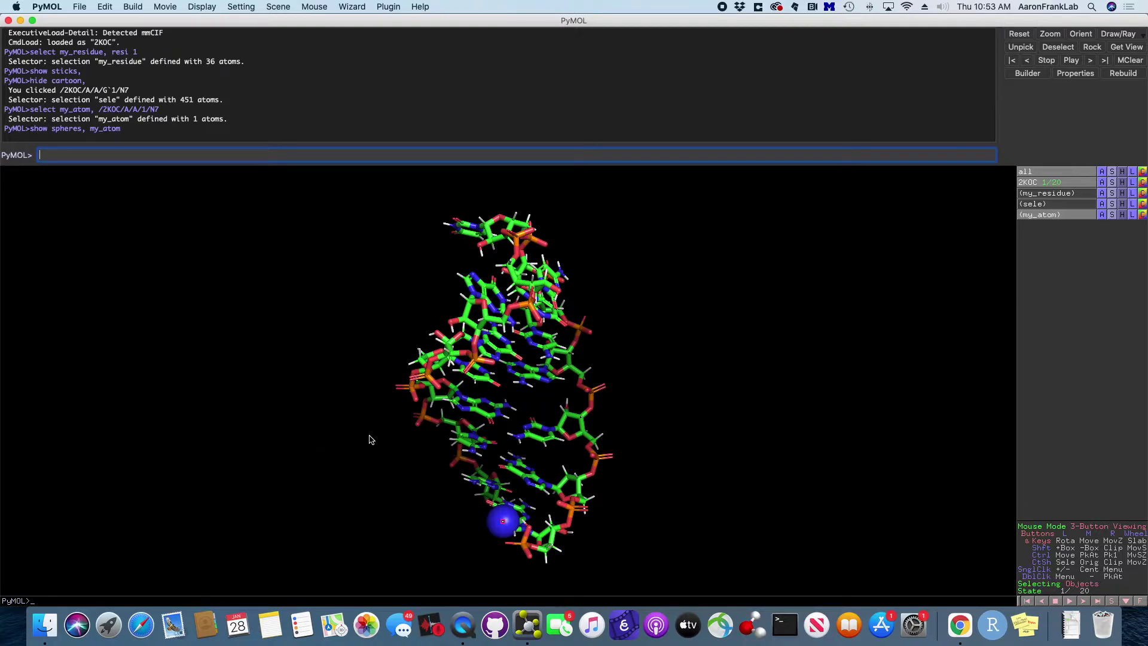
- Delete the my_atom selection with the delete command
drag(368, 479, 385, 462)
click(235, 152)
key(Up)
key(BackSpace)
key(BackSpace)
key(BackSpace)
key(BackSpace)
key(BackSpace)
key(BackSpace)
key(BackSpace)
key(BackSpace)
key(BackSpace)
key(BackSpace)
key(BackSpace)
key(BackSpace)
key(BackSpace)
key(BackSpace)
key(BackSpace)
key(BackSpace)
key(BackSpace)
key(BackSpace)
key(BackSpace)
key(BackSpace)
text(deleye)
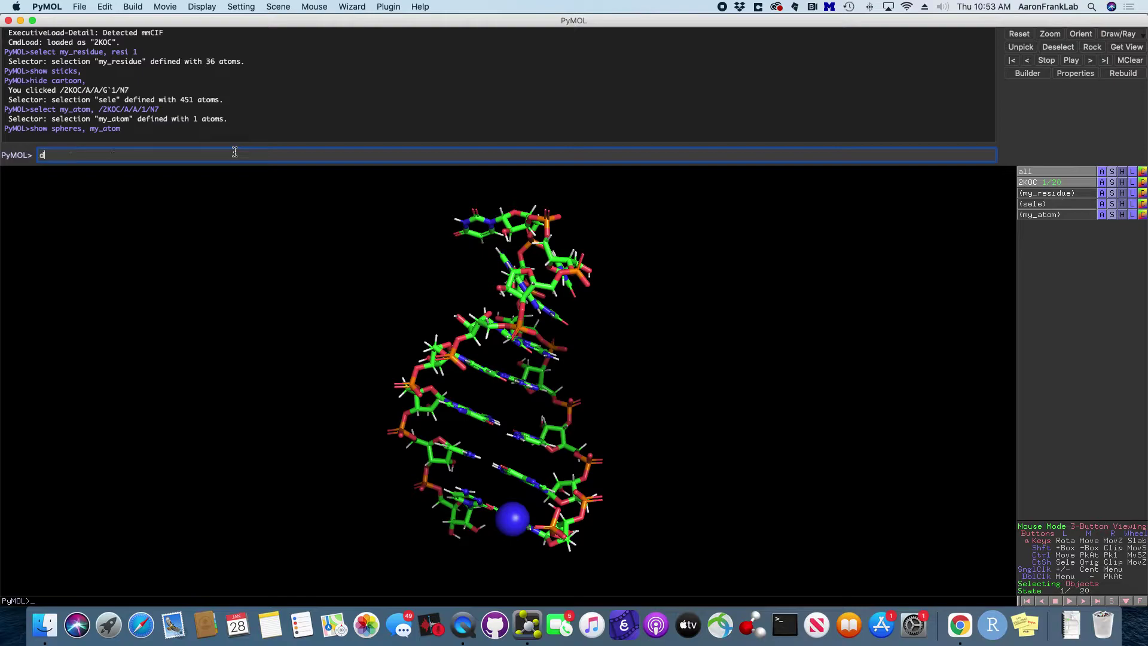
key(BackSpace)
key(BackSpace)
text(te )
text(my_a)
text(tom)
key(Return)
- Recreate my_atom from the earlier select command with the object name omitted, as //A/A/1/N7
key(Up)
key(Up)
key(Up)
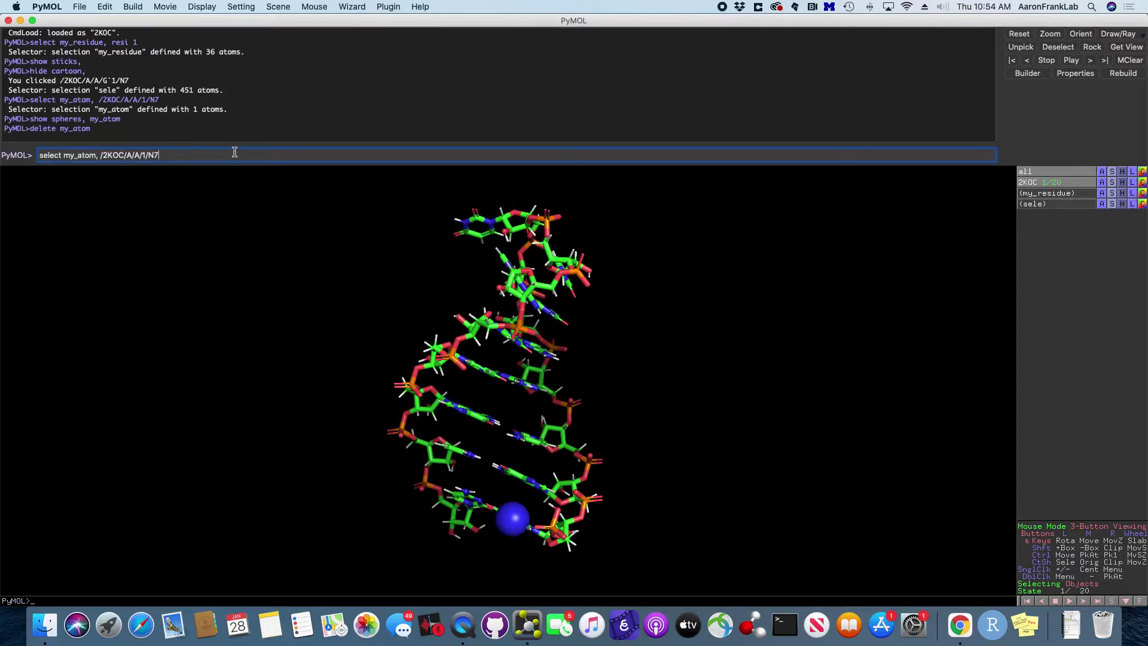
drag(100, 155, 162, 157)
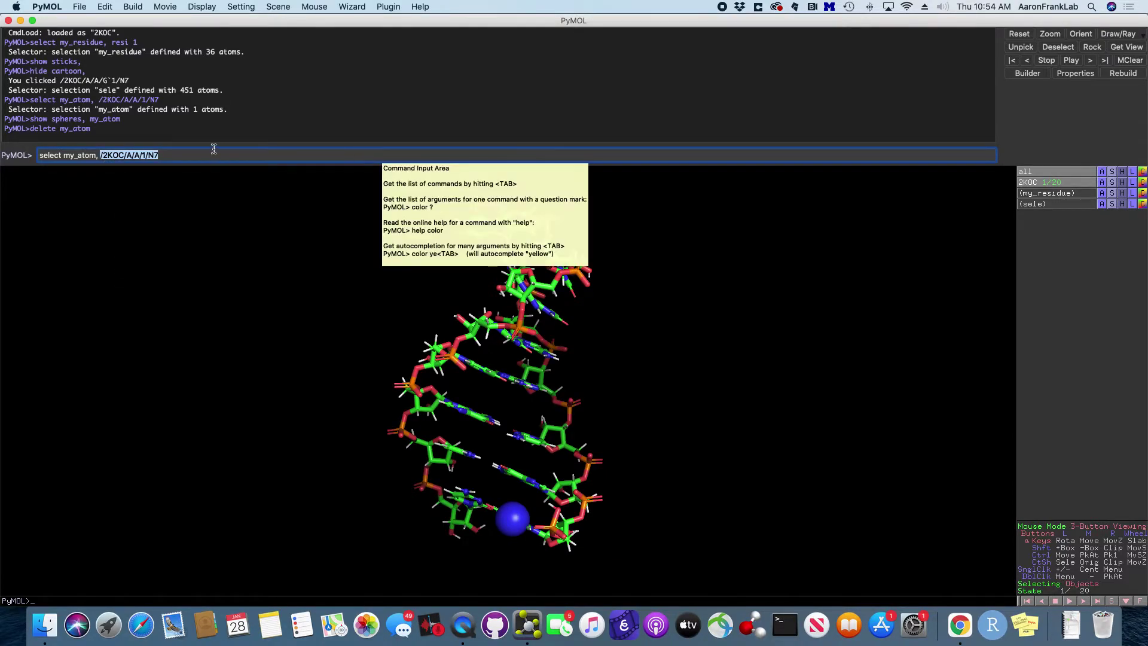
double_click(113, 155)
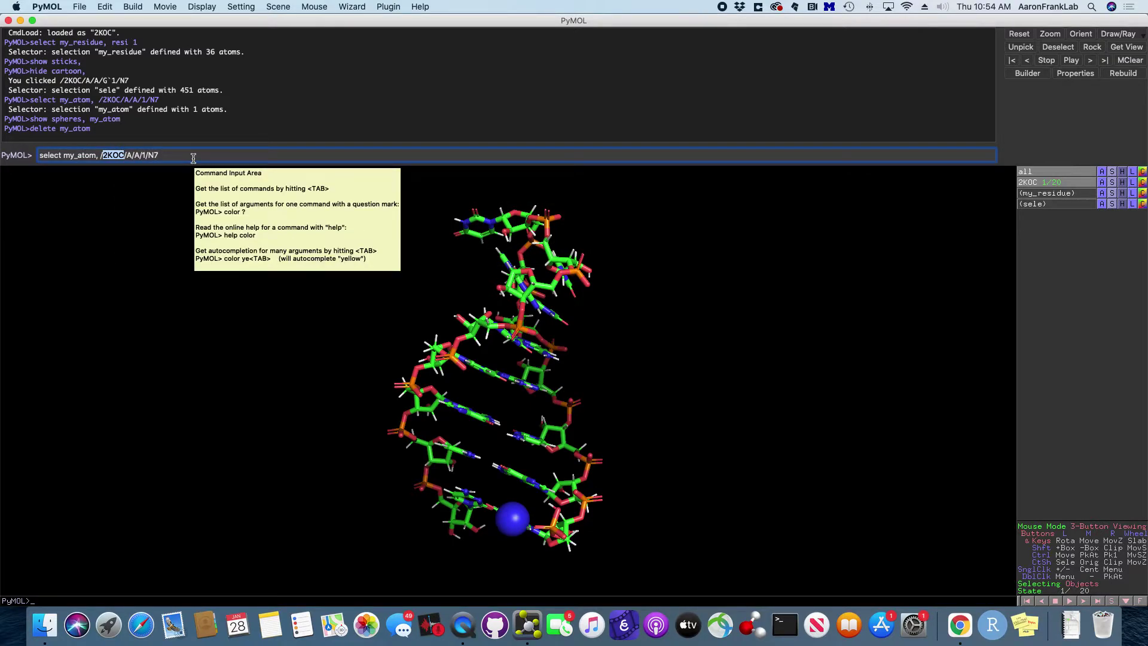
key(BackSpace)
key(Return)
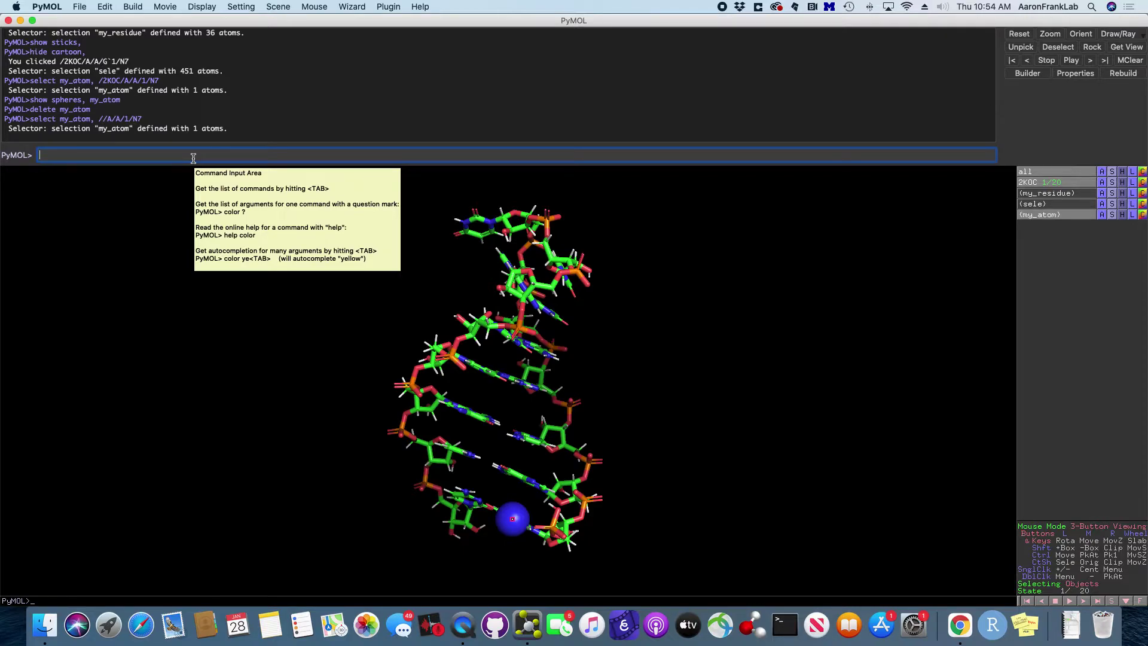
- Redefine my_atom with the object and segid fields left empty, as ///A/1/N7
key(Up)
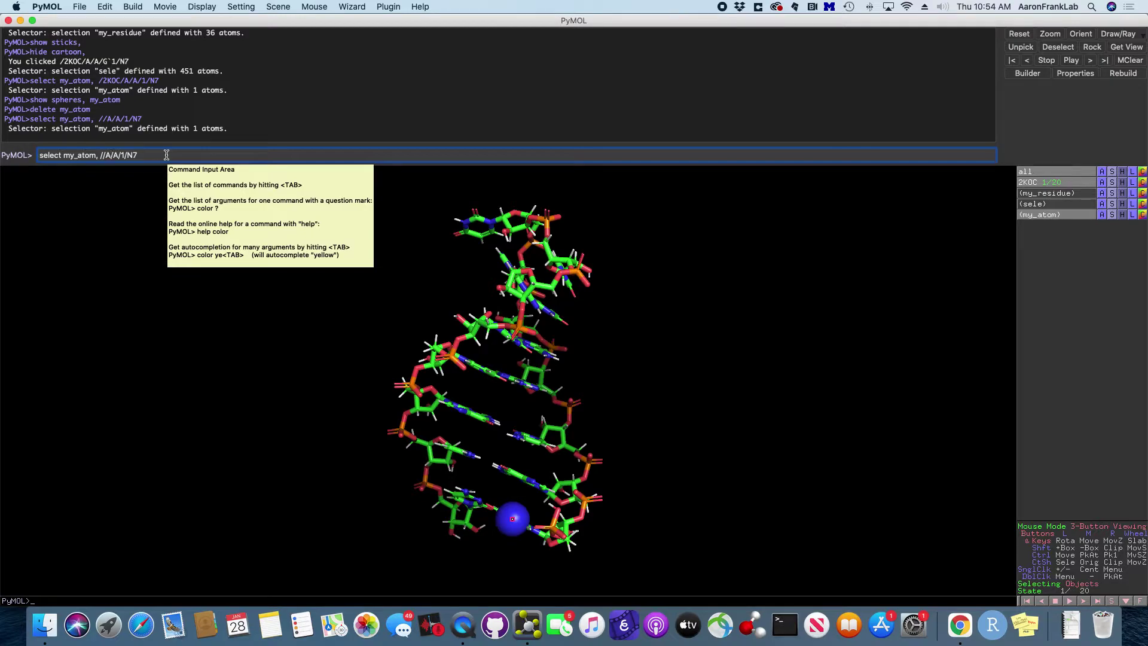
key(BackSpace)
key(BackSpace)
text(/)
key(Return)
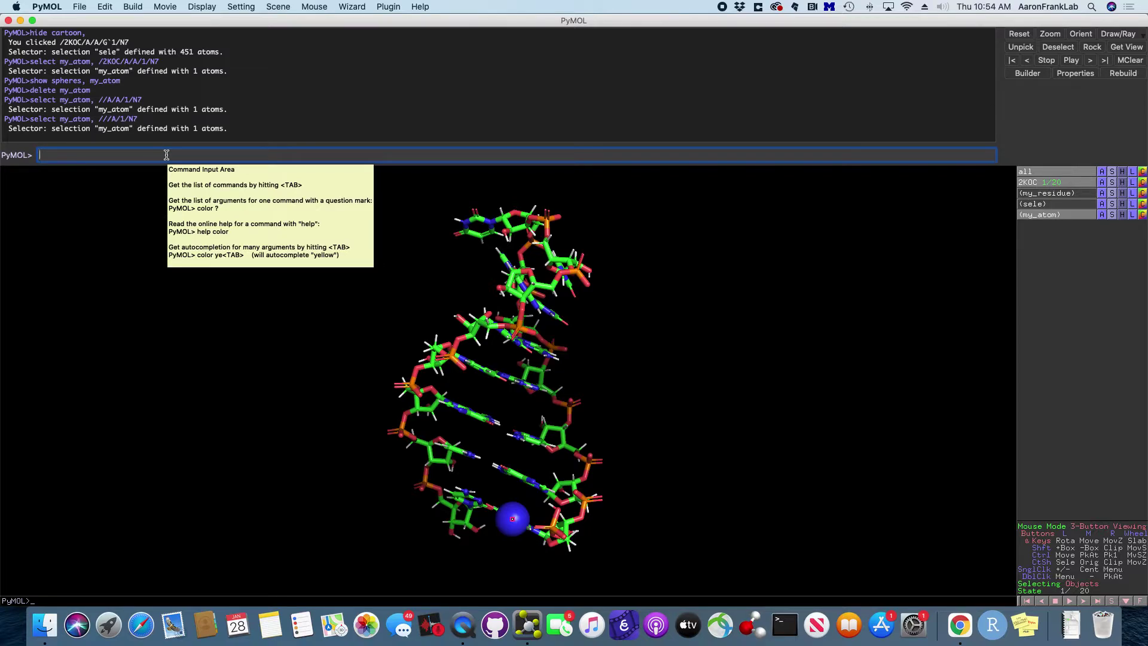
- Redefine my_atom with the object, segid and chain fields left empty, as ////1/N7
key(Up)
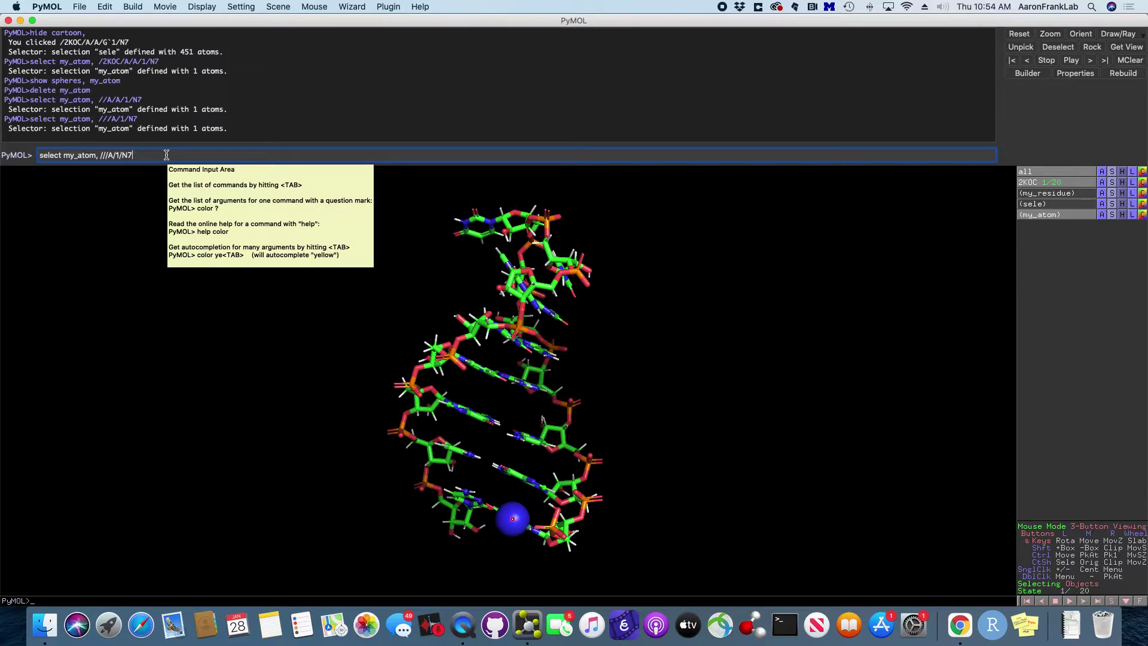
click(113, 155)
key(BackSpace)
key(Return)
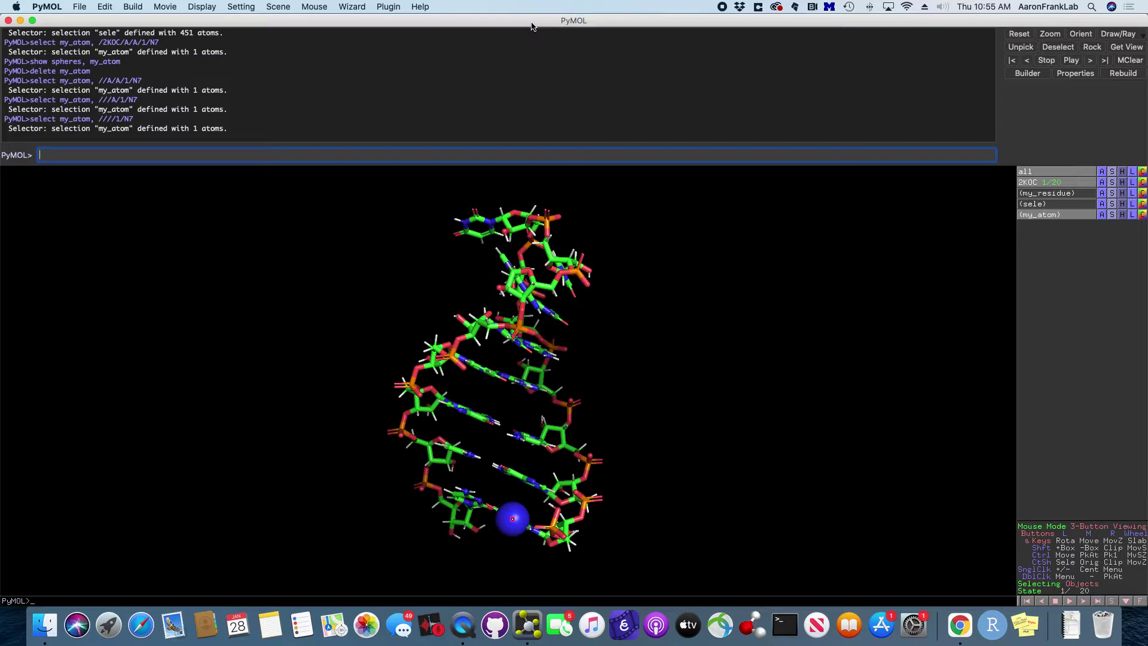
- Recall the full-path select command for my_atom and examine its identifier /2KOC/A/A/1/N7
click(483, 156)
key(Up)
key(Up)
key(Up)
key(Up)
key(Up)
key(Up)
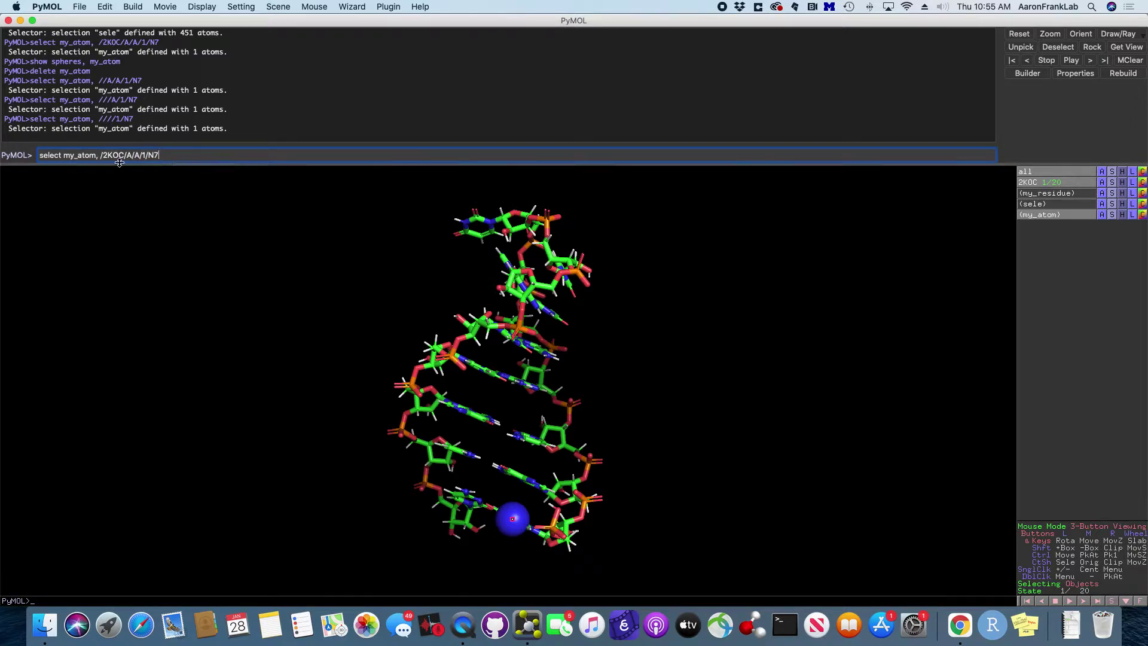
drag(100, 154, 159, 155)
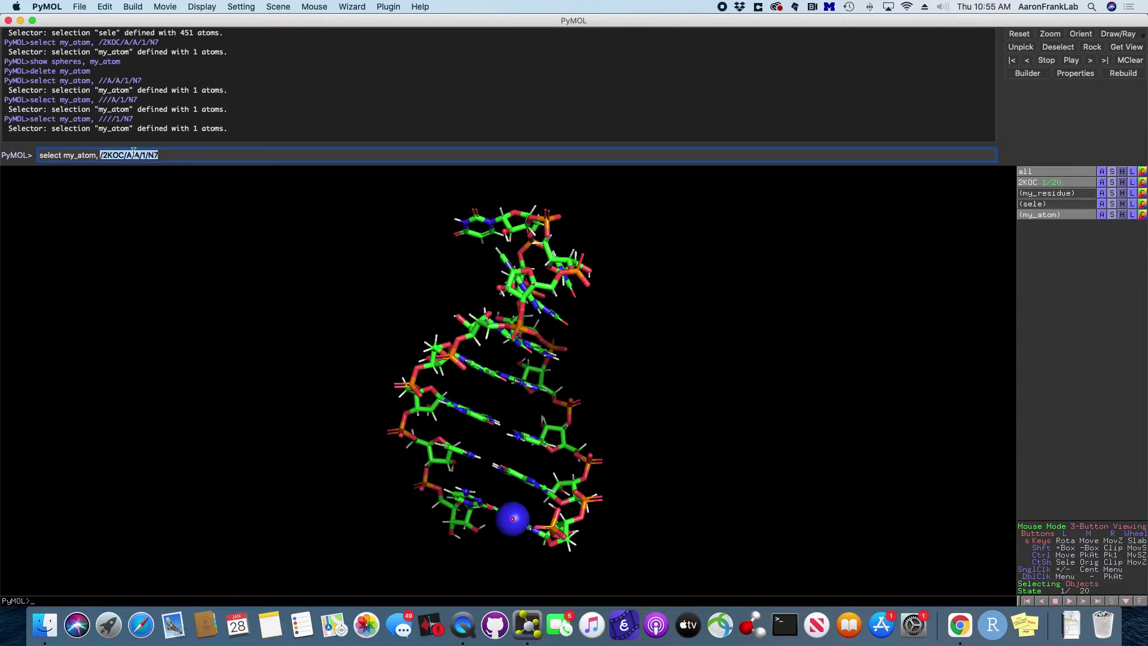
- Clear the recalled command and hide the spheres representation for the whole structure
key(BackSpace)
key(super+a)
key(BackSpace)
text(hide spheres,)
key(Return)
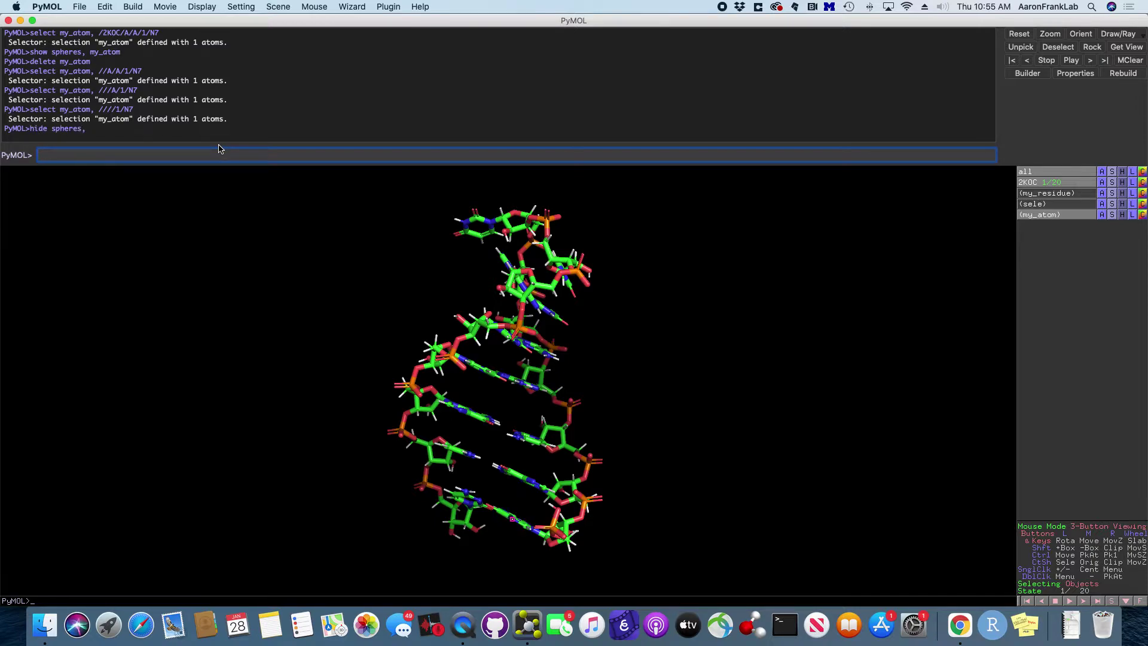
- Delete all selections whose names start with my_ using the wildcard my_*
text(select my_atom,)
key(super+a)
text(delete my_)
key(Tab)
text(*)
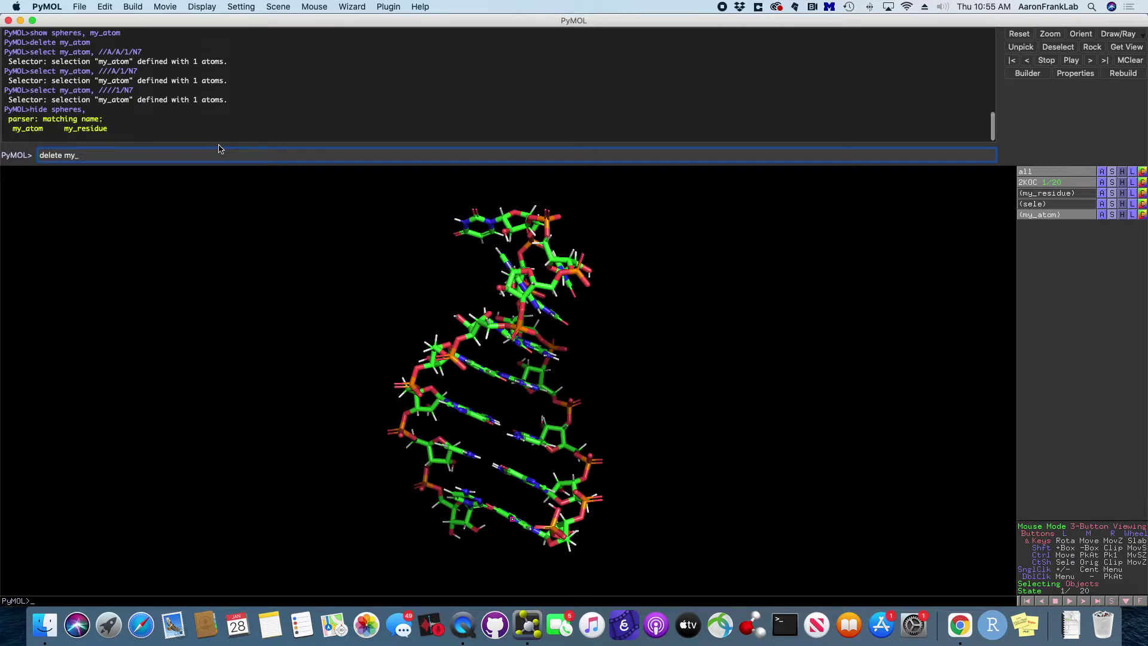
key(Return)
- Create my_atom with the keyword expression 2KOC and segid A and chain A and resi 1 and name N7
text(hide spheres,)
key(BackSpace)
key(BackSpace)
key(BackSpace)
key(BackSpace)
key(BackSpace)
key(BackSpace)
key(BackSpace)
key(BackSpace)
key(BackSpace)
key(BackSpace)
key(BackSpace)
key(BackSpace)
key(BackSpace)
text(select my_atom,)
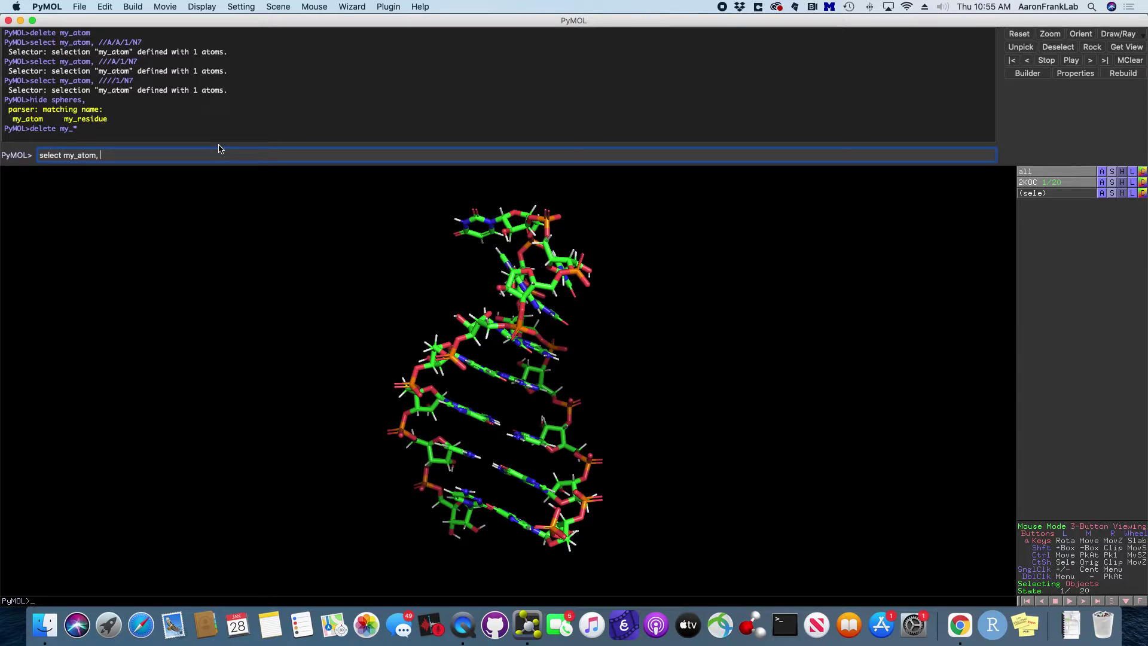
text( segid A and chain A)
click(100, 156)
text(2KOC and segid A and chain A)
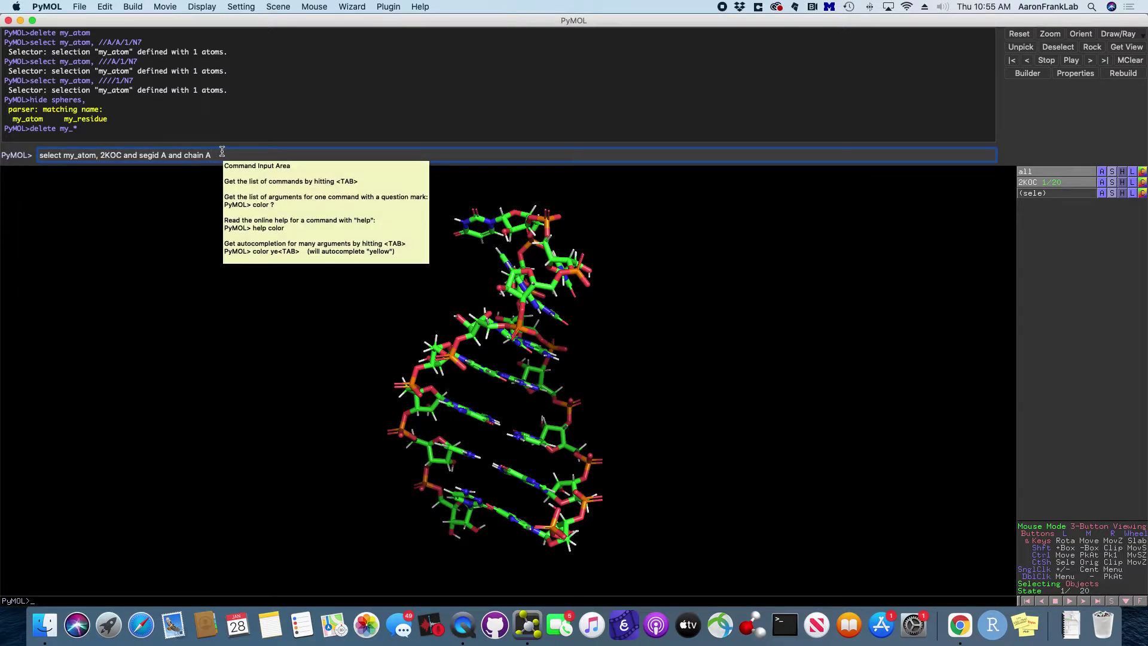
text( and resi)
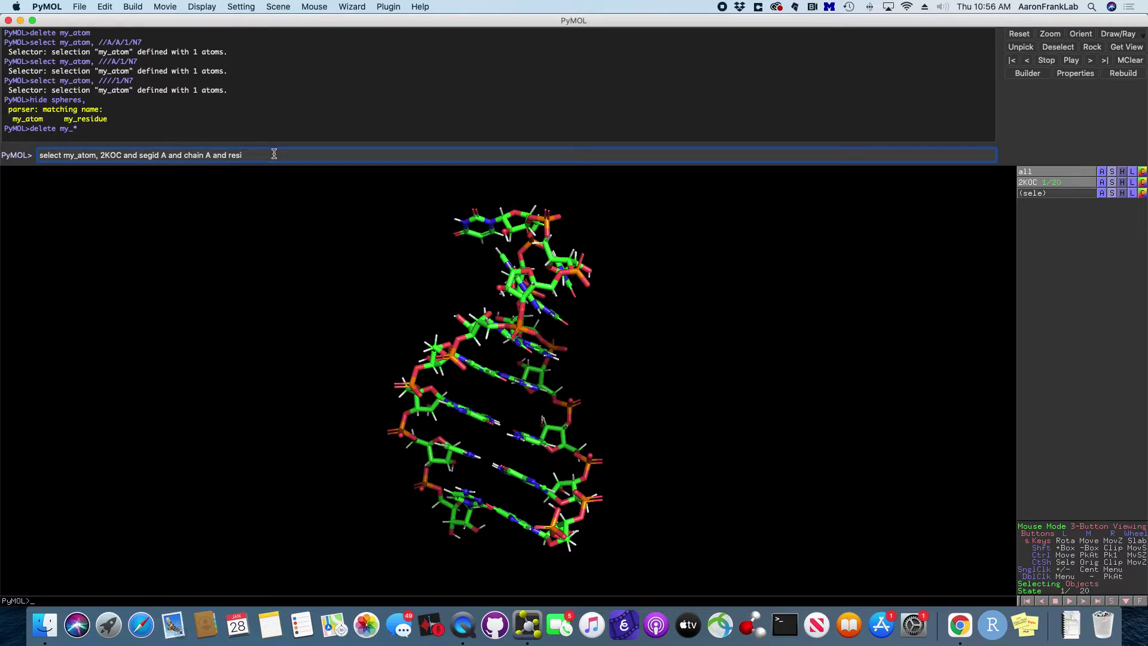
text( 1 and name)
text(N7)
key(Return)
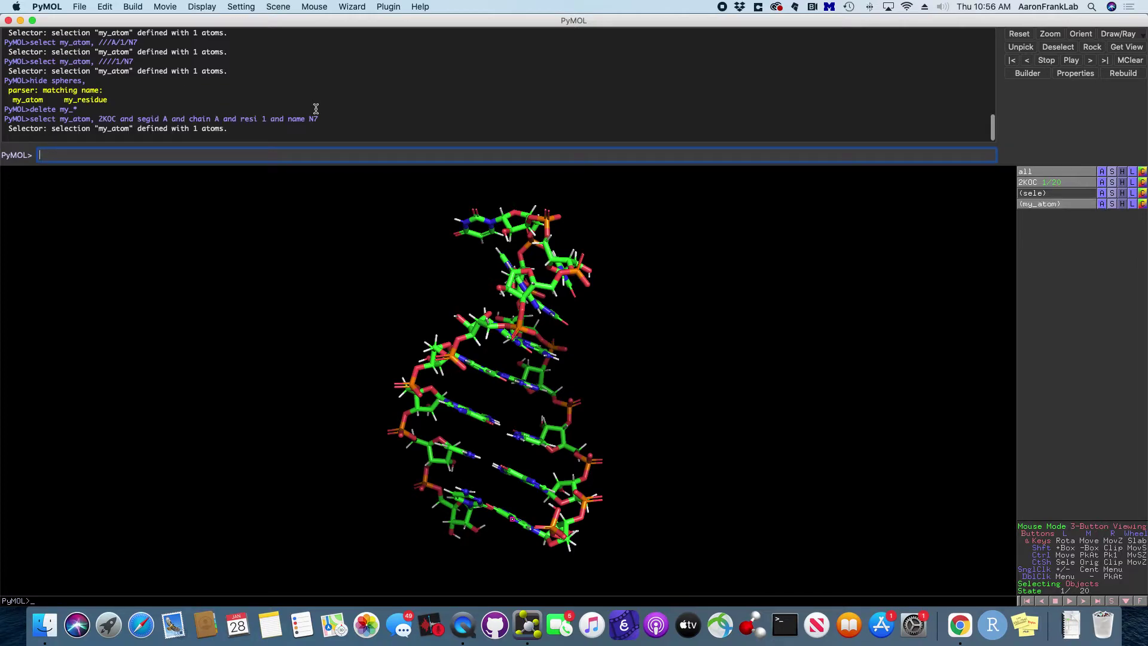
- Show my_atom as spheres and clear the selection markers from the view
text(show spheres, my_atom)
key(Return)
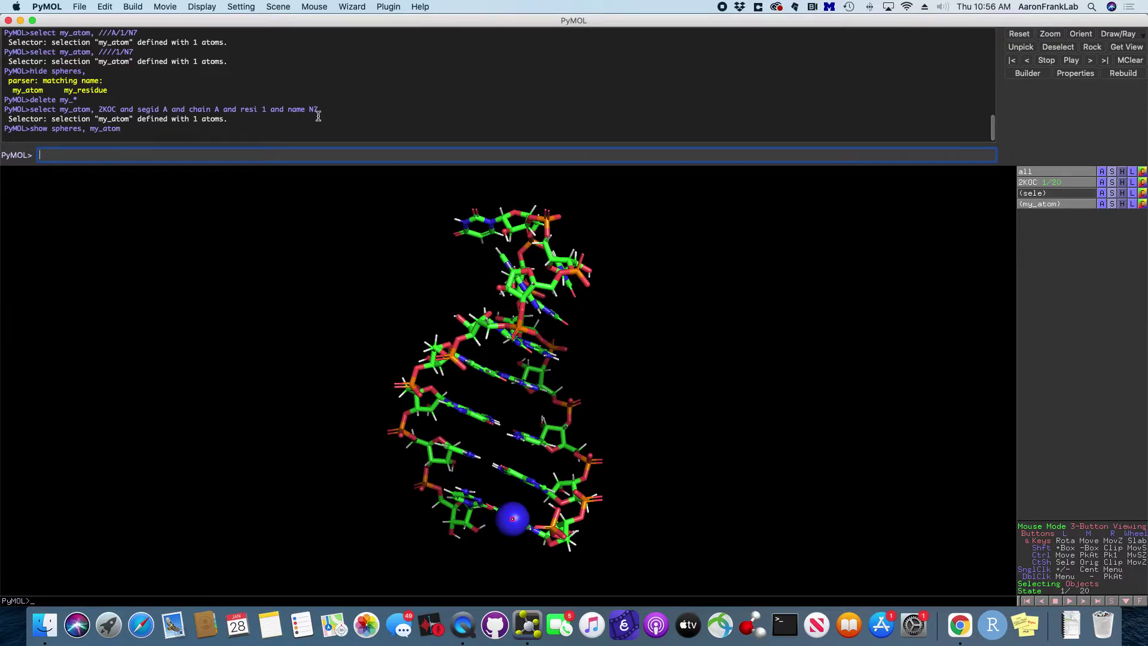
click(662, 519)
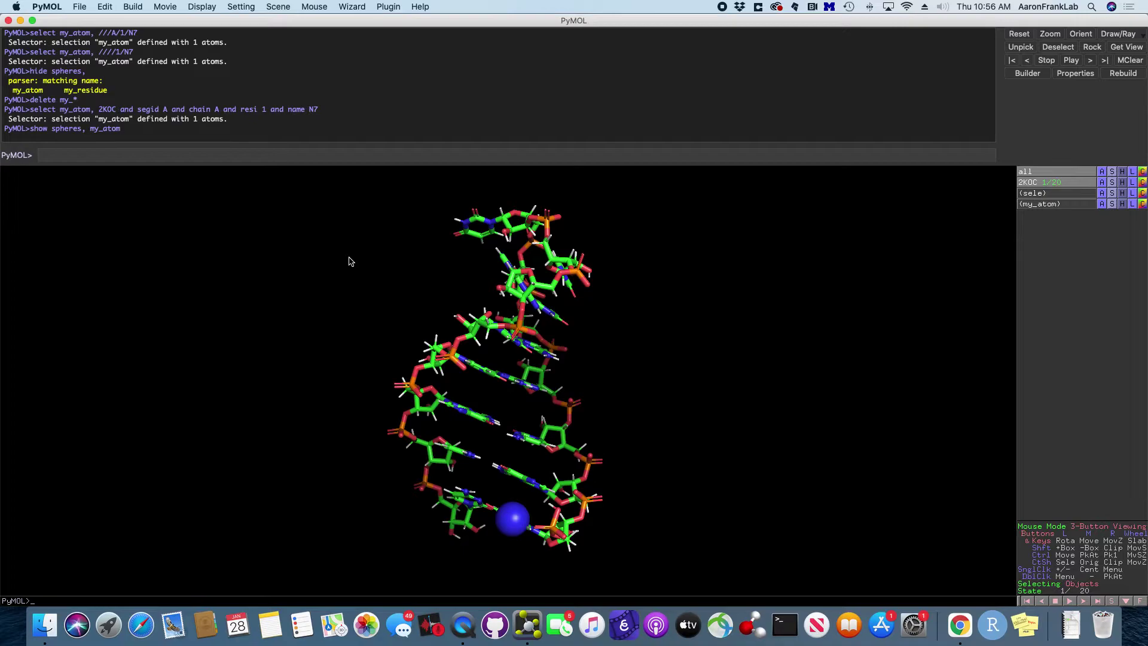
- Recall the keyword-based select command and examine its criteria joined by the and operator
click(217, 156)
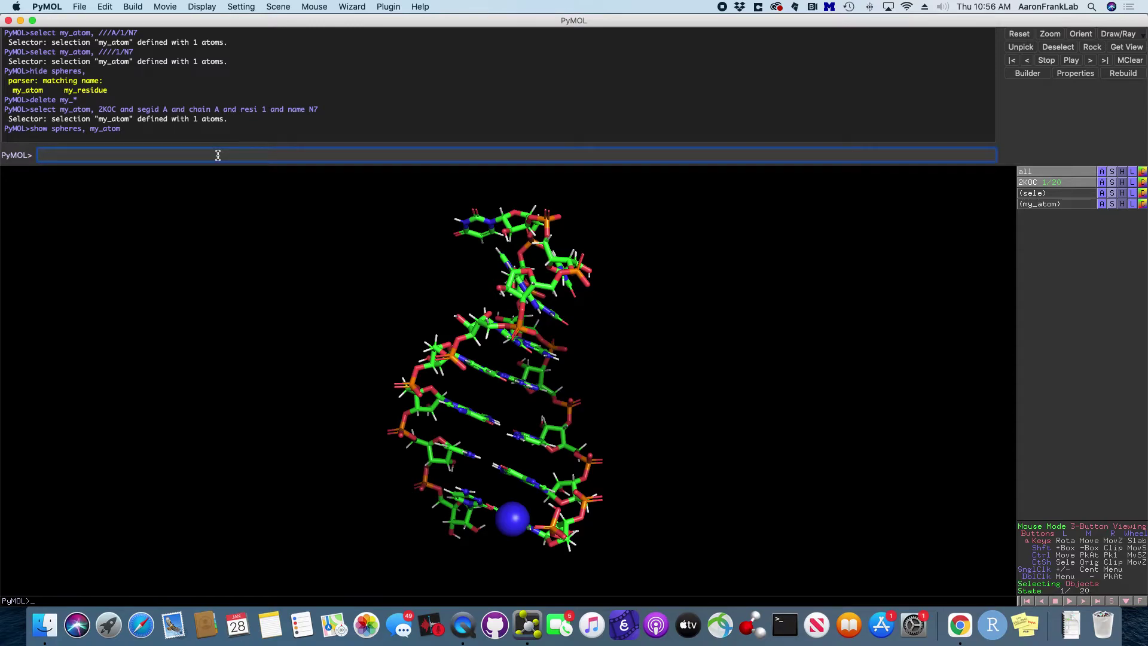
key(Up)
key(Up)
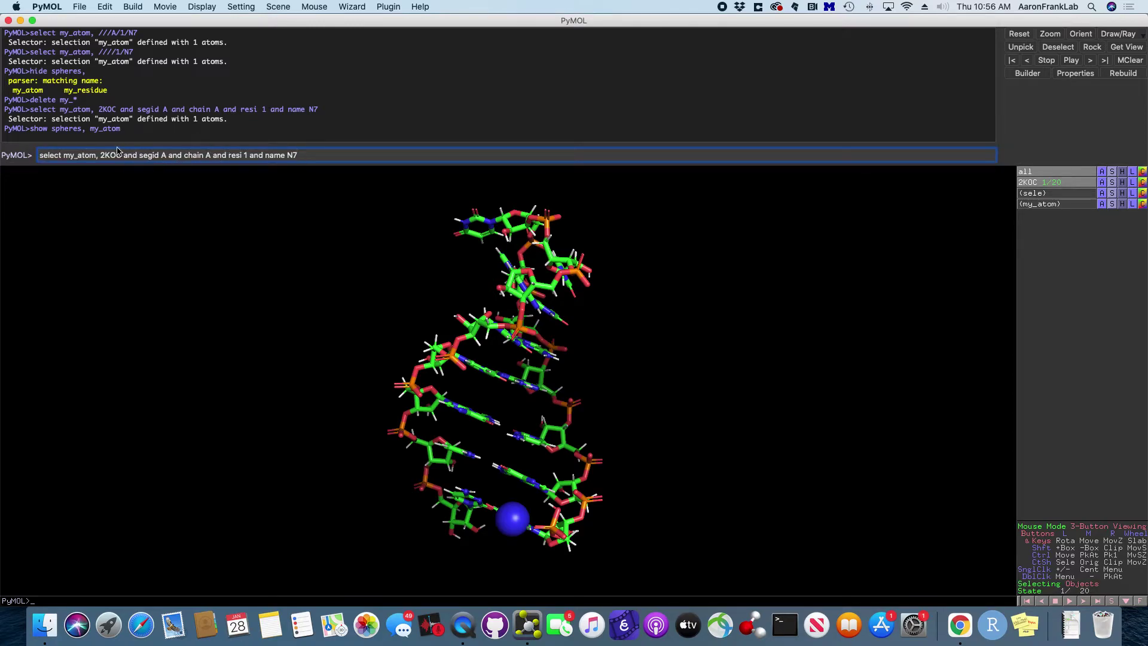
drag(101, 155, 329, 154)
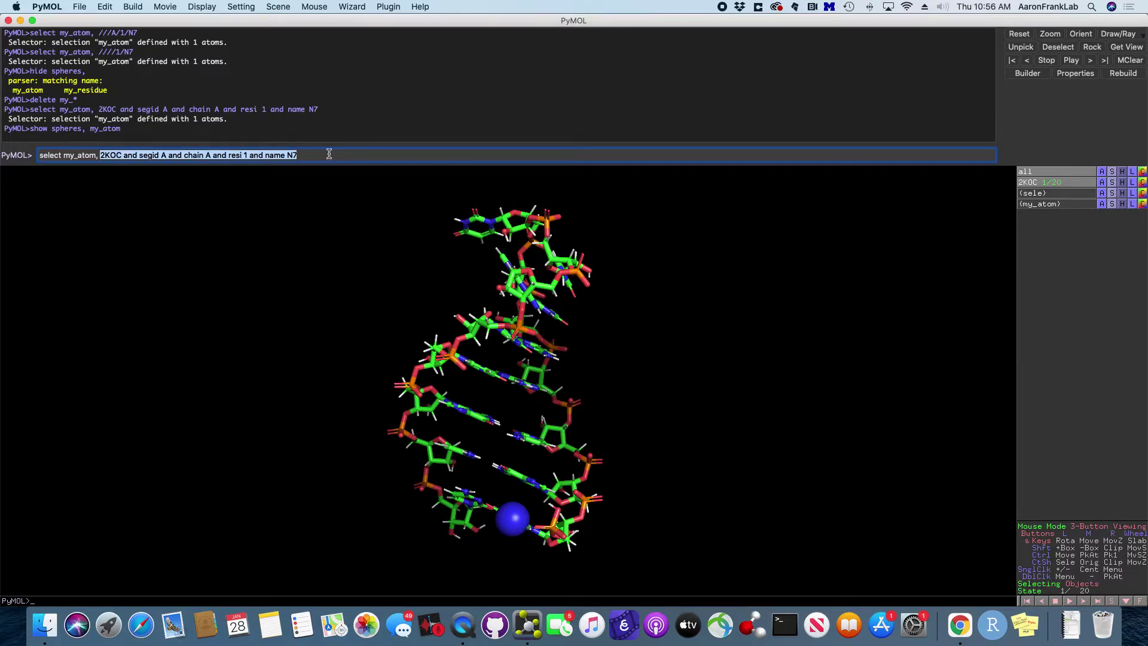
click(215, 157)
double_click(215, 157)
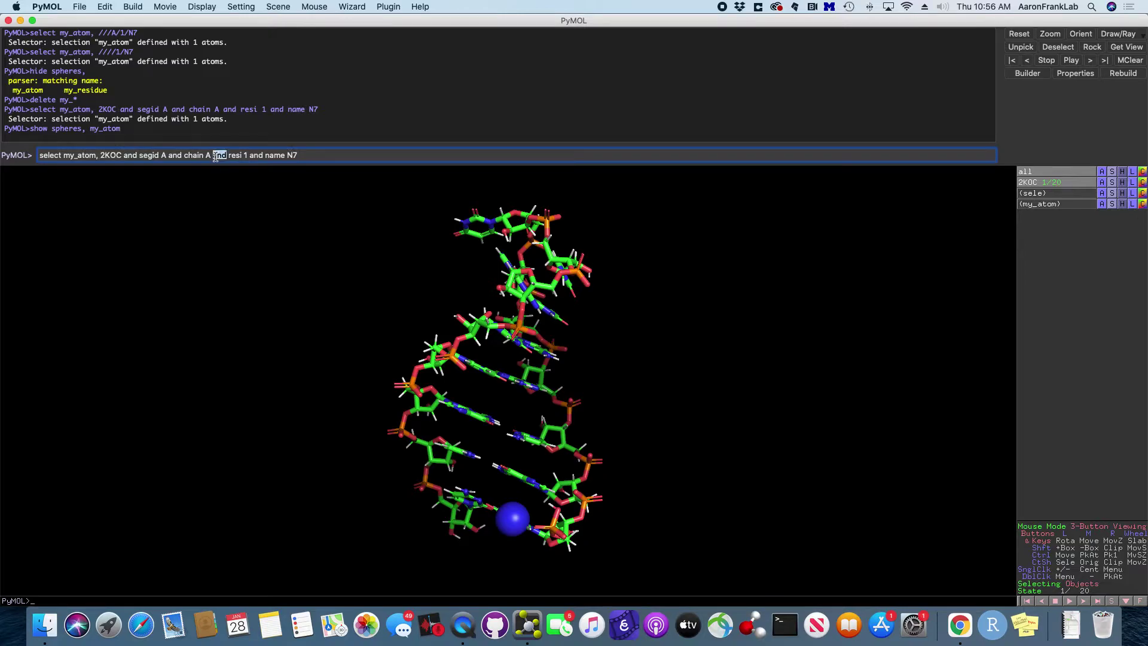
- Recall the path-based select command with /2KOC/A/A/1/N7 and compare its parts with the keyword form
click(294, 155)
key(Up)
key(Up)
key(Up)
key(Up)
key(Up)
key(Up)
key(Up)
key(Up)
key(Up)
key(Down)
double_click(174, 156)
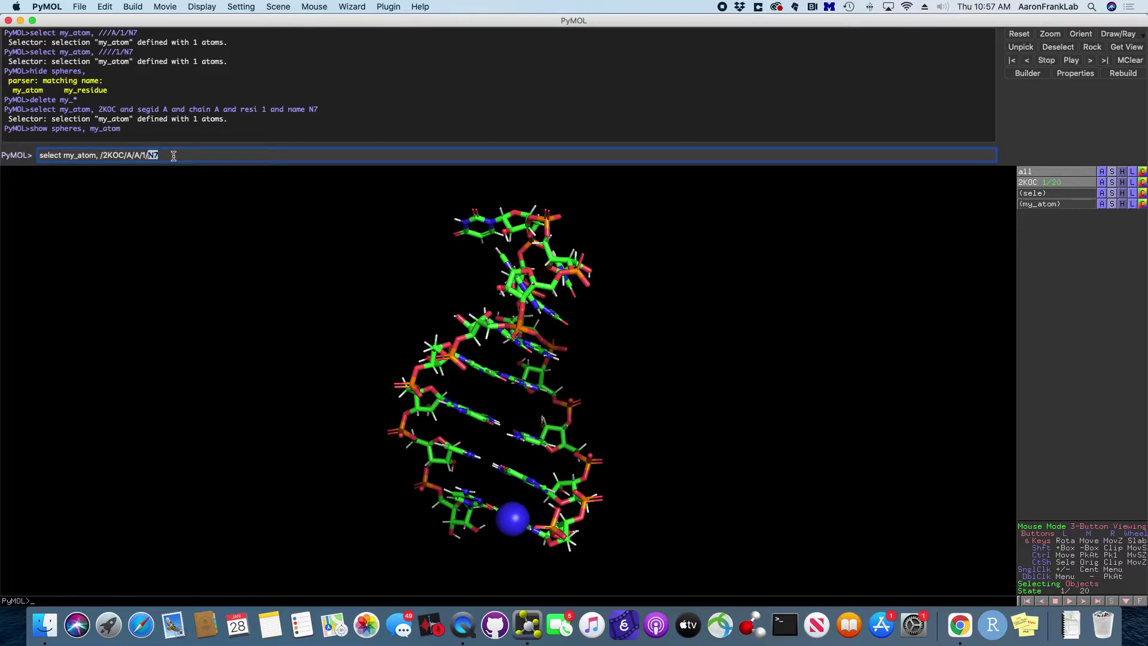
triple_click(146, 155)
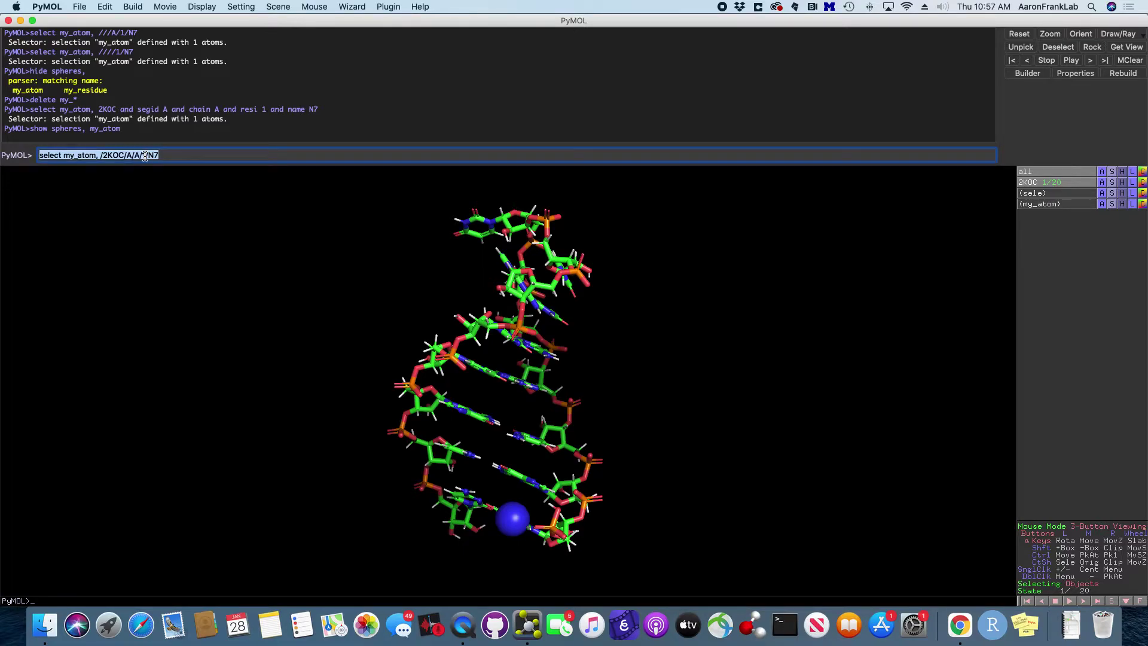
click(290, 151)
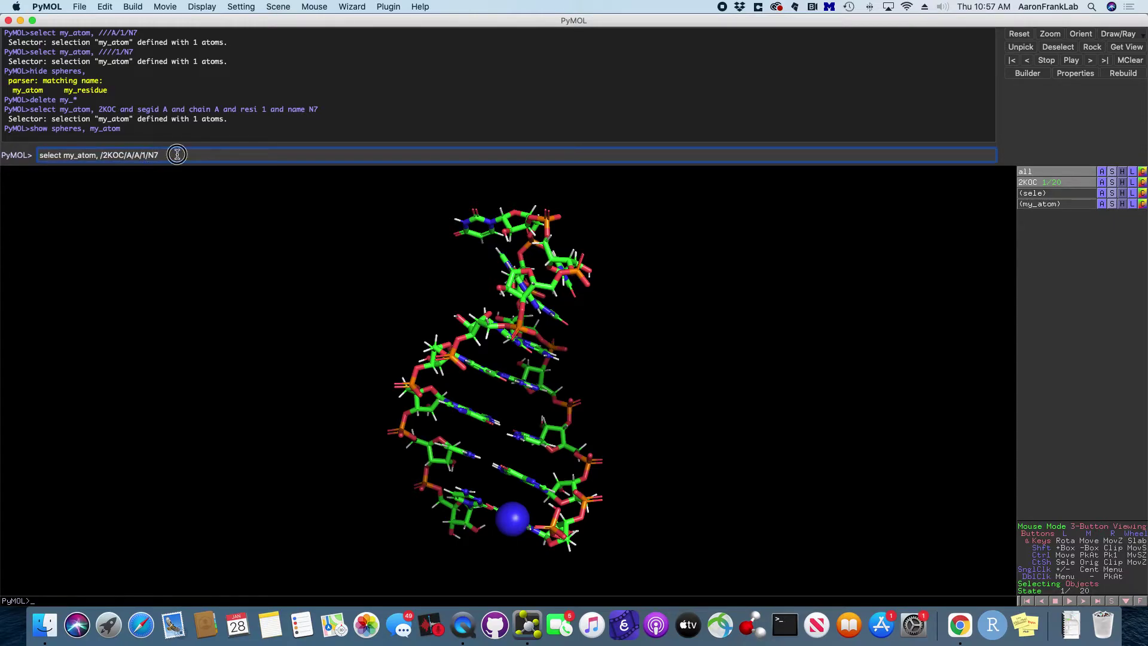
- Create the selection my_residue covering every atom of residue 1 with the path /2KOC/A/A/1/
key(Up)
key(super+a)
key(BackSpace)
text(select my_residue, resi 1)
key(BackSpace)
key(BackSpace)
key(BackSpace)
key(BackSpace)
key(BackSpace)
key(BackSpace)
text(/2KOC/A/A/1/)
key(Return)
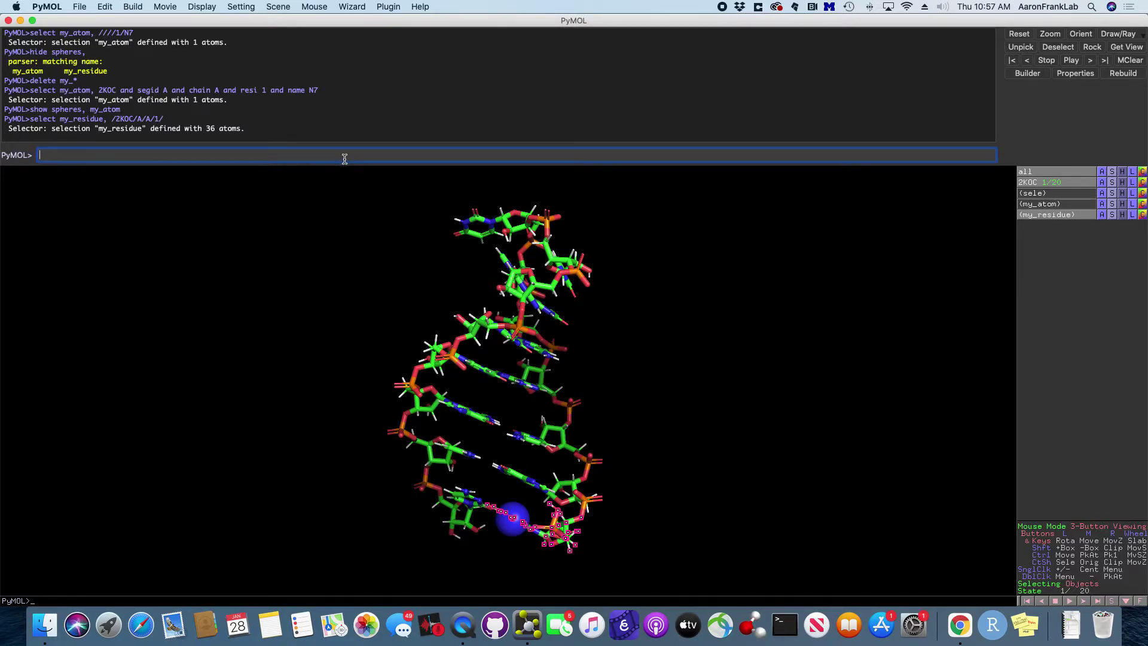
- Remove every atom outside my_residue with the command remove not my_residue
text(emove not)
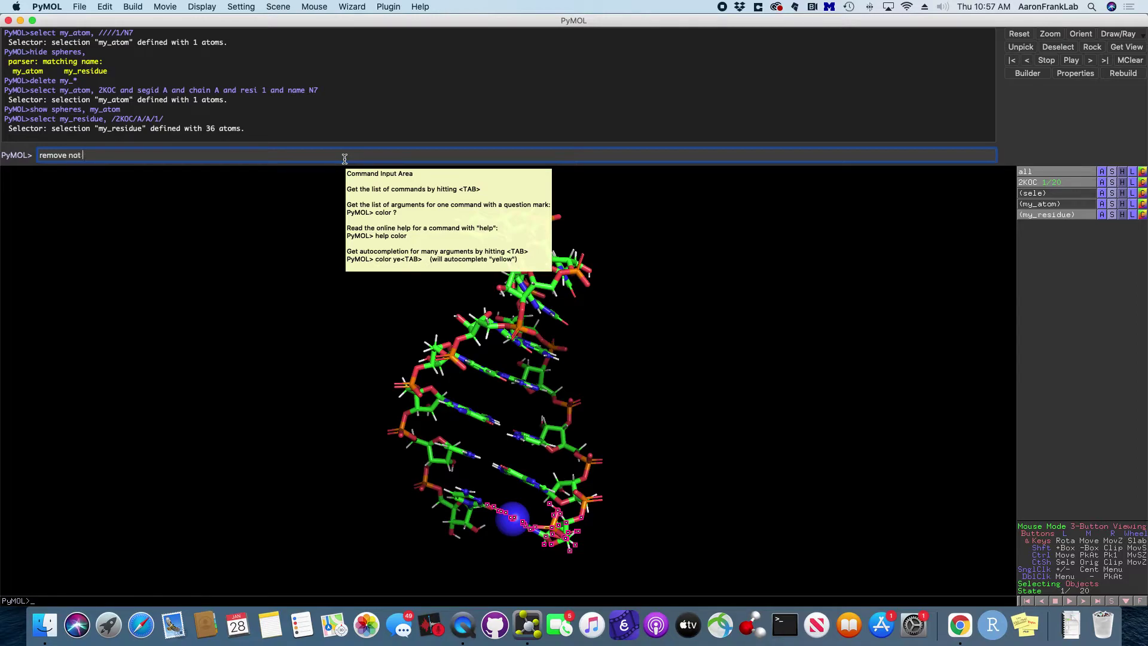
text(sidue)
key(Return)
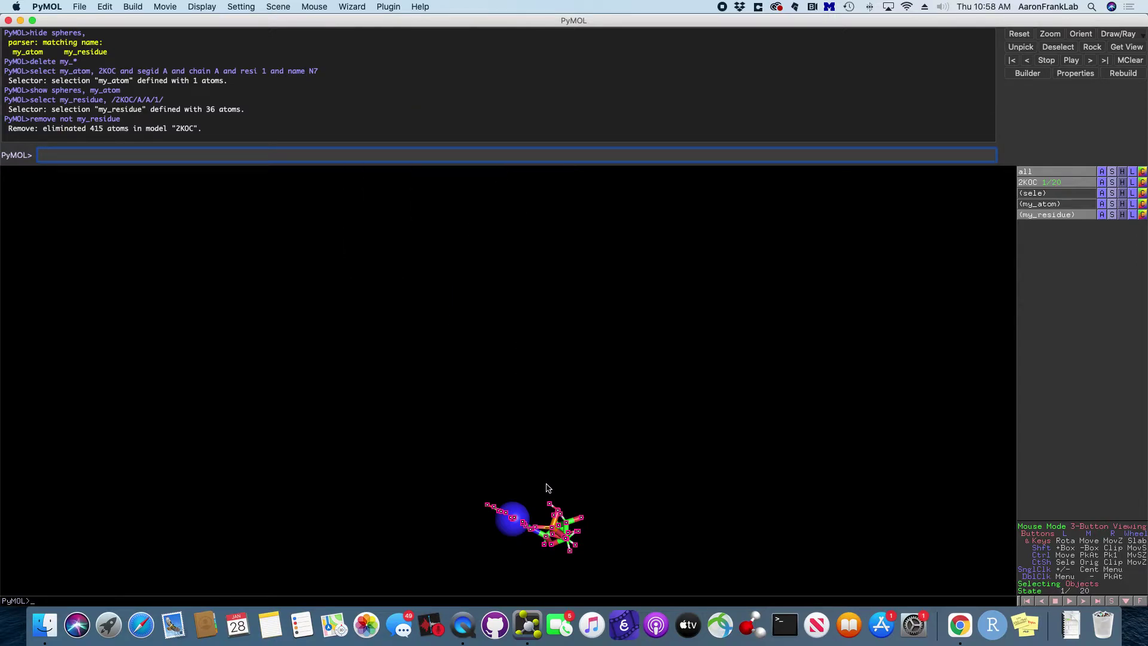
- Center the view on the remaining residue with the center command and enlarge it
drag(546, 485, 546, 468)
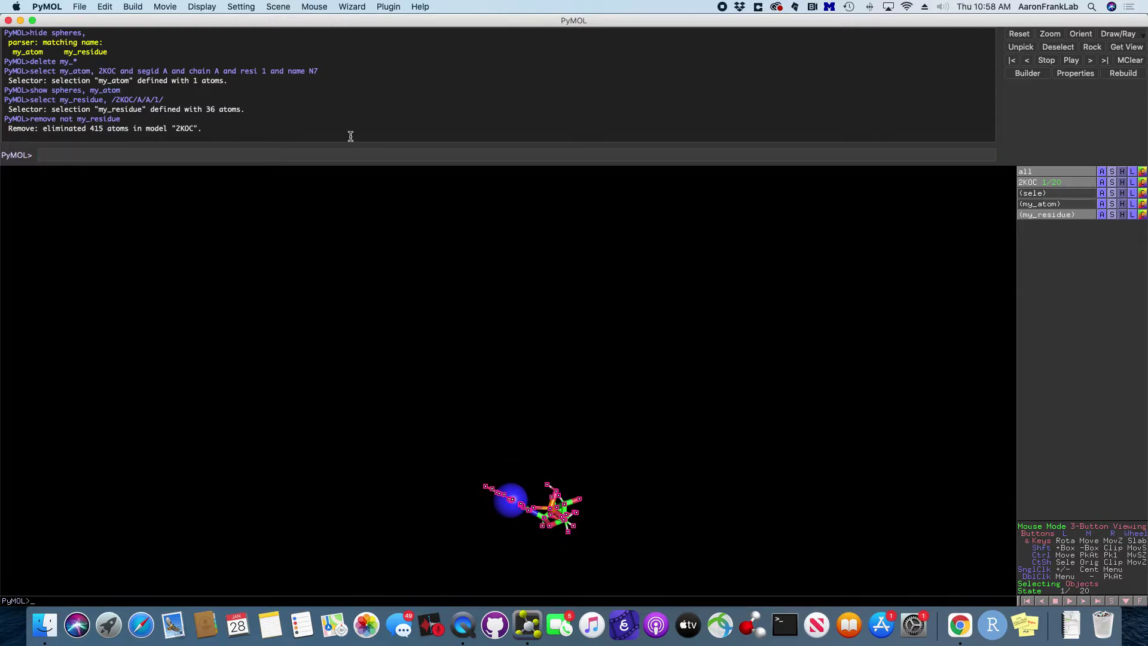
click(345, 155)
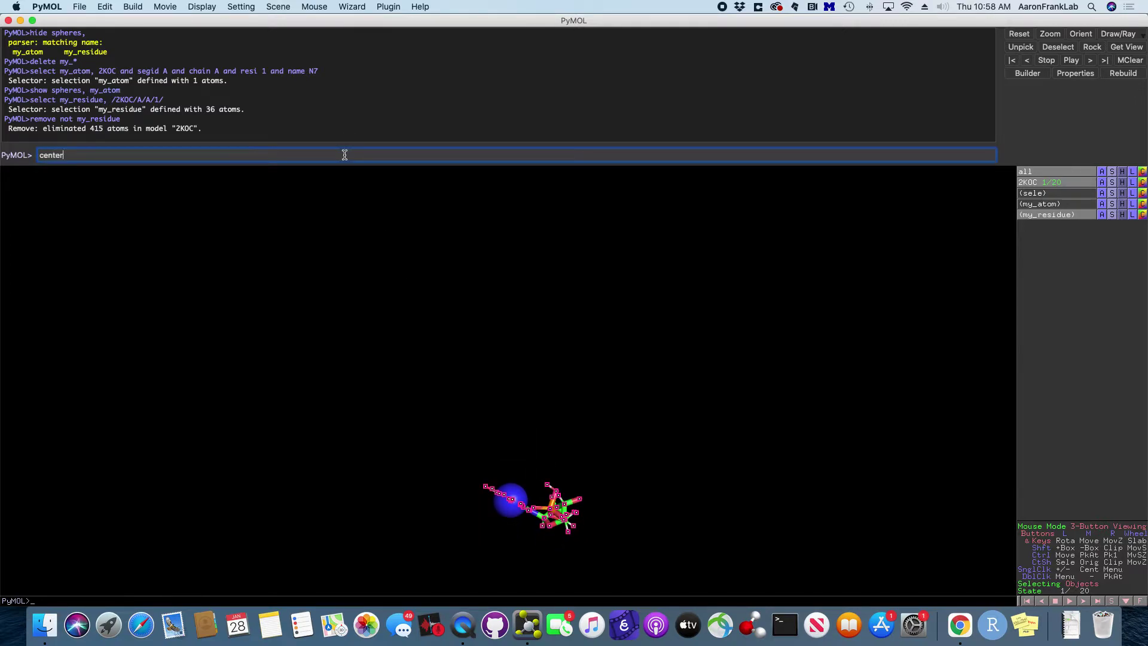
key(Return)
right_drag(474, 343, 464, 404)
drag(464, 404, 467, 371)
- Hide the sphere display of the remaining residue with the hide spheres, command
click(372, 154)
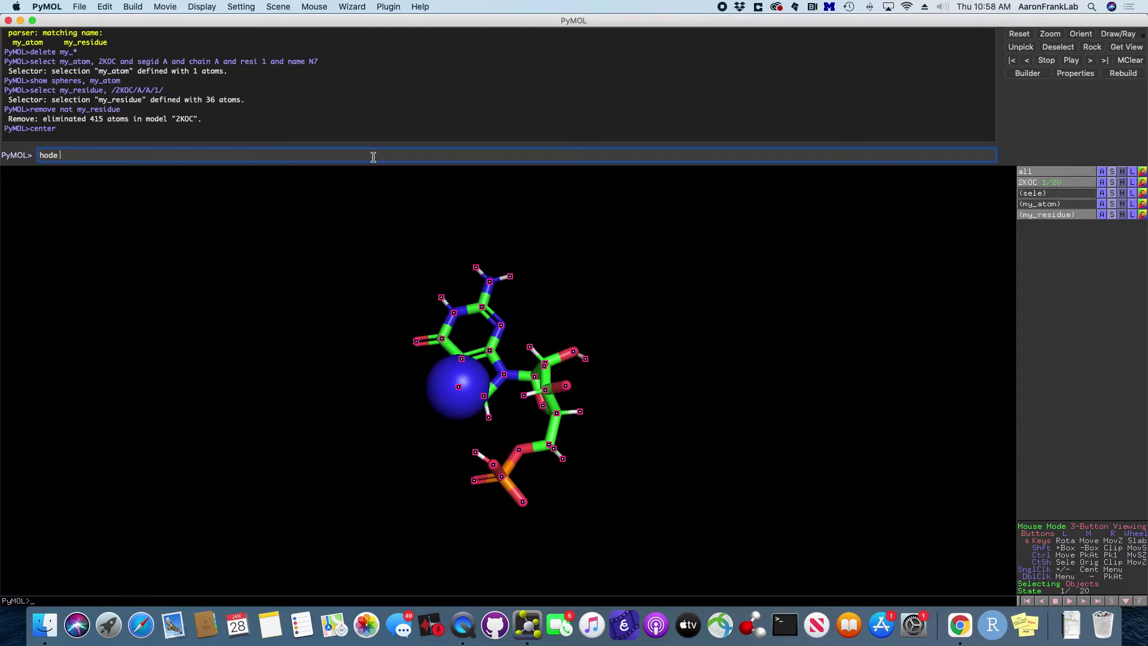
text(hide spheres,)
key(Return)
drag(643, 418, 575, 401)
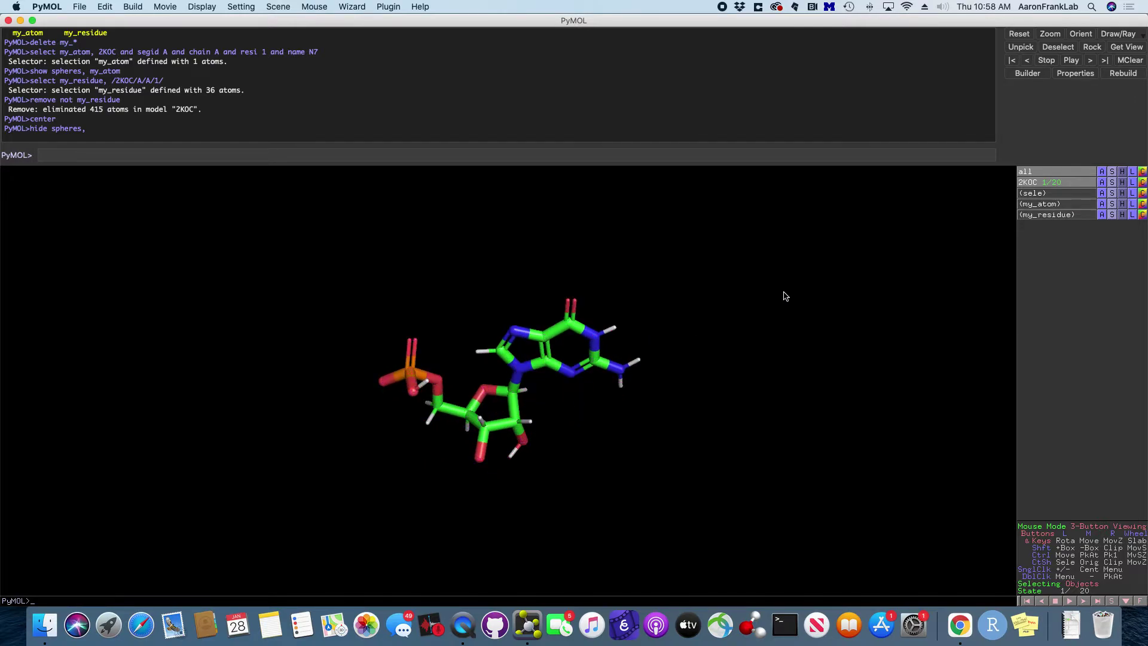
- Inspect the residue from several angles, pick the sugar ring's oxygen to read its identifier path, and clear the selection
click(558, 155)
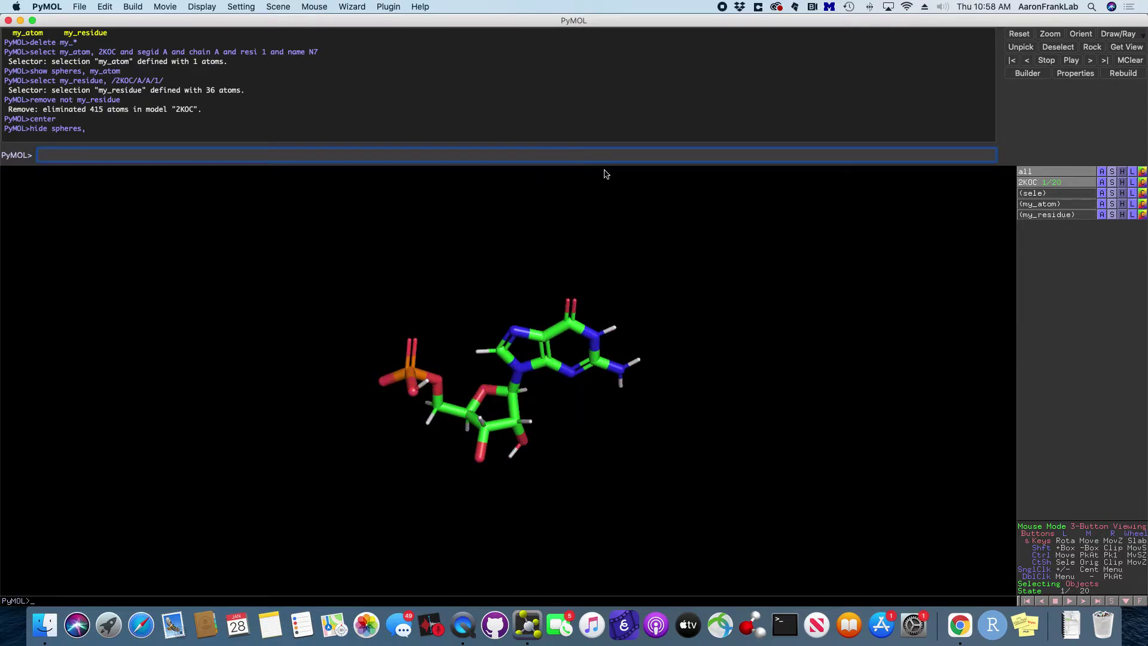
drag(541, 441, 538, 392)
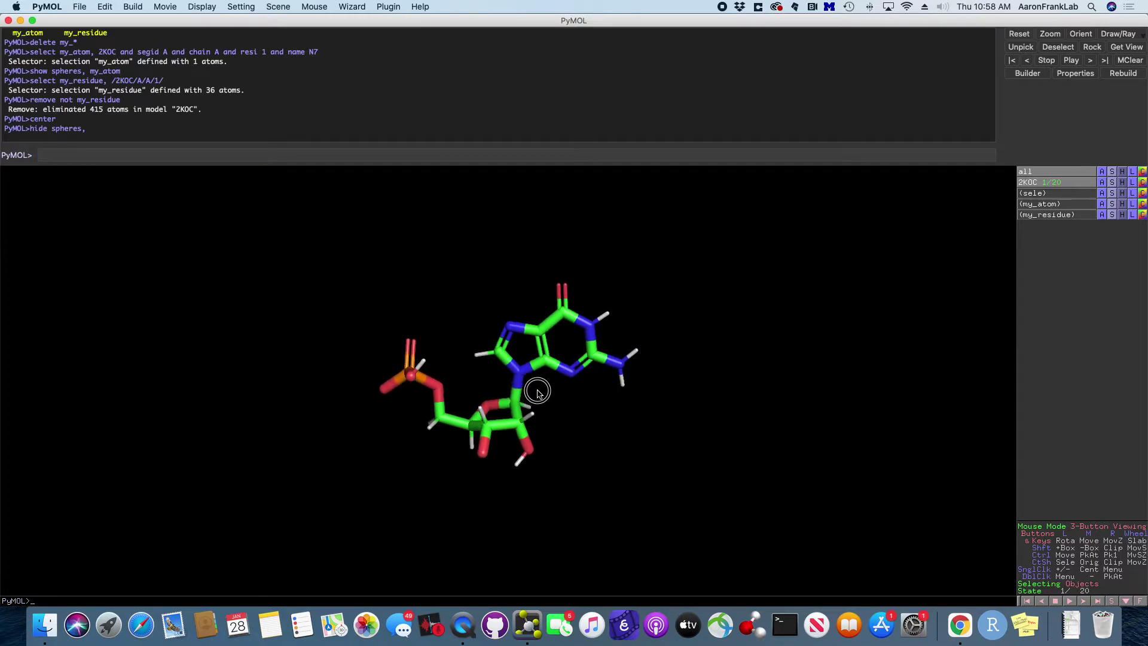
drag(682, 428, 635, 469)
drag(561, 368, 580, 422)
mouse_move(580, 423)
right_down()
mouse_move(566, 369)
mouse_move(598, 419)
right_up()
drag(619, 451, 602, 479)
drag(561, 363, 604, 382)
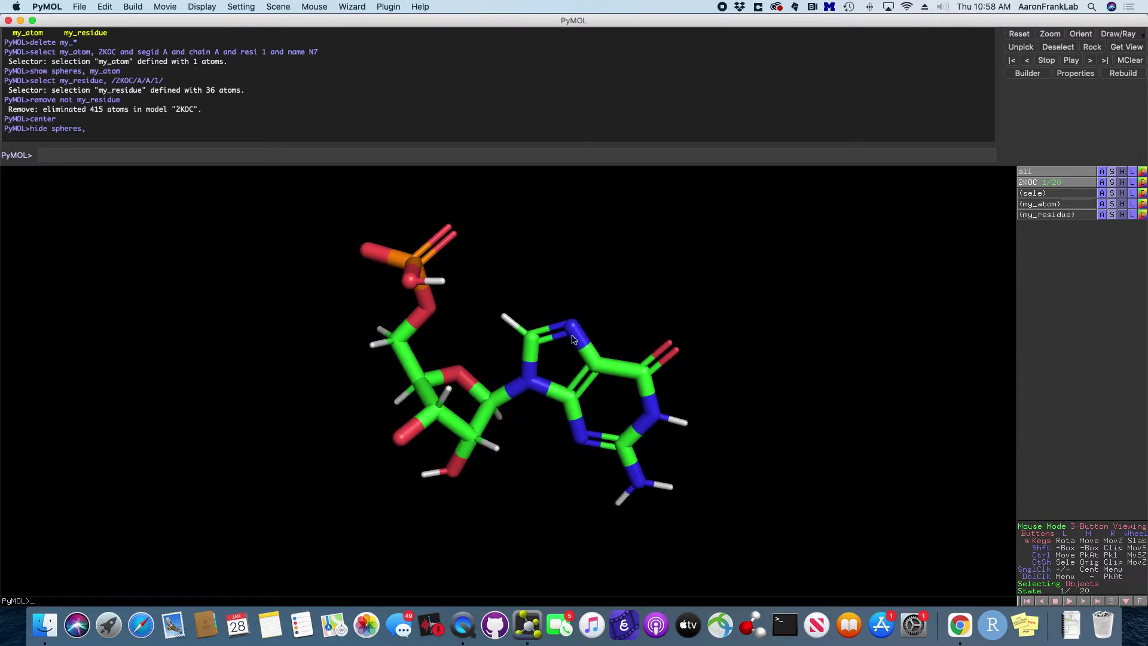
click(463, 375)
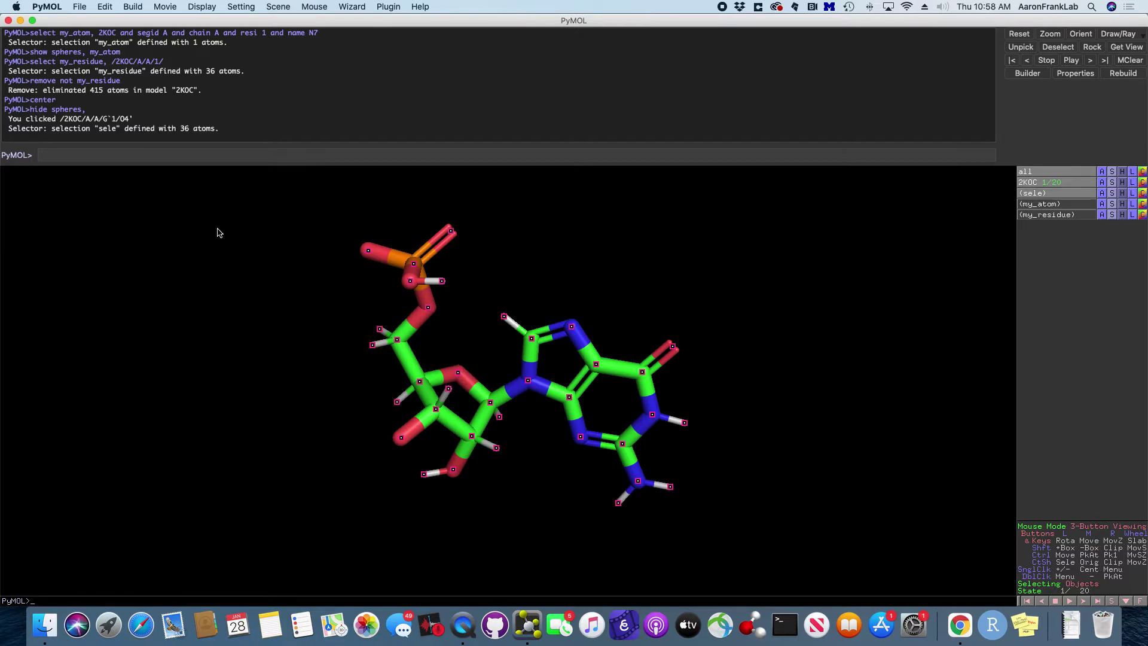
double_click(124, 119)
click(590, 226)
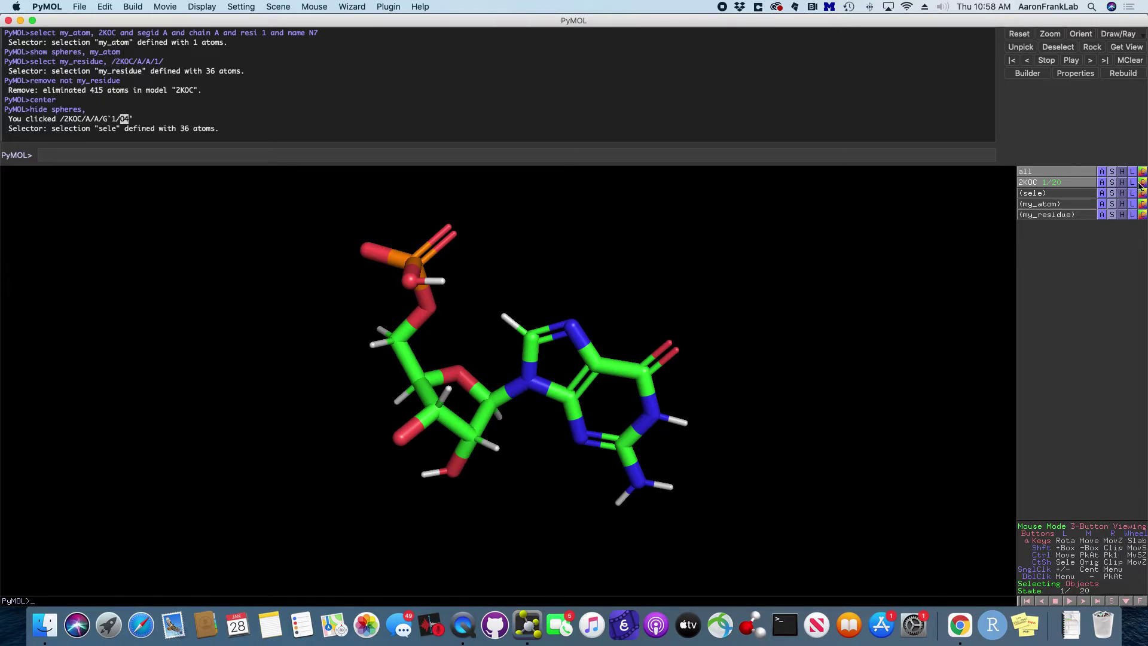
- Show 2KOC as spheres, and hide its spheres again
click(1102, 183)
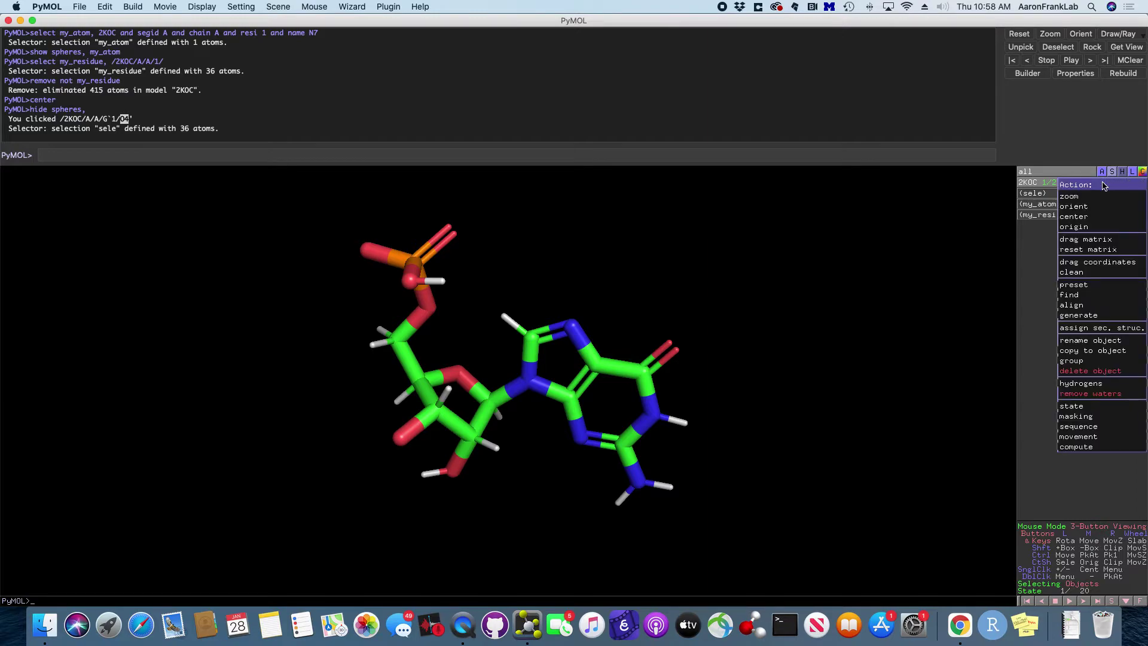
click(1104, 186)
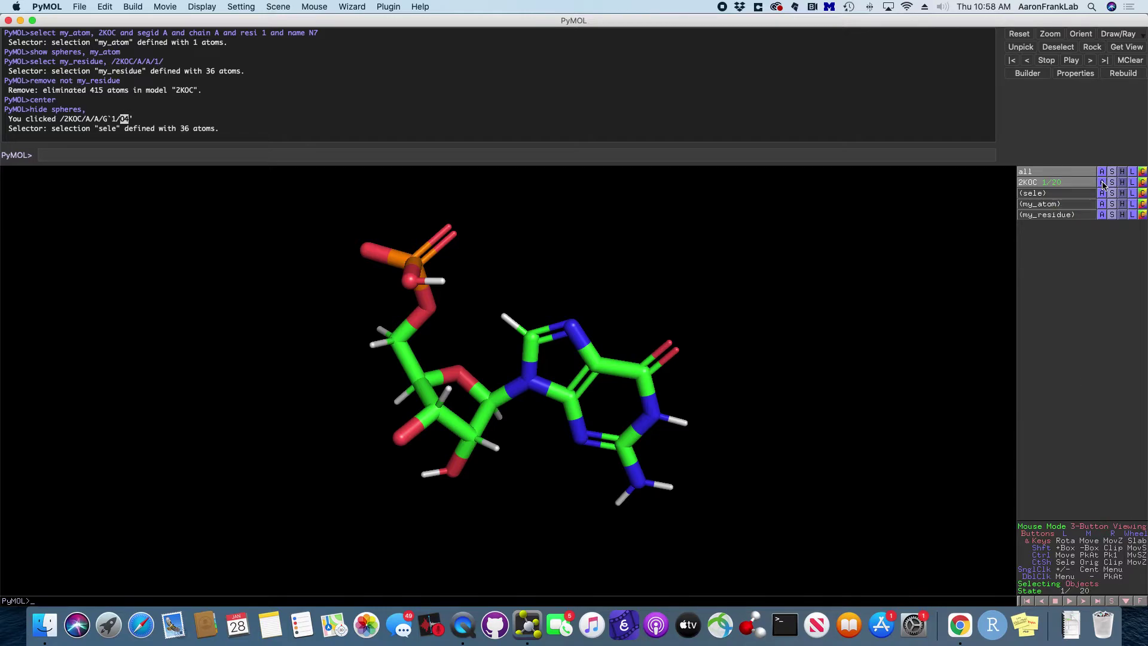
click(1112, 183)
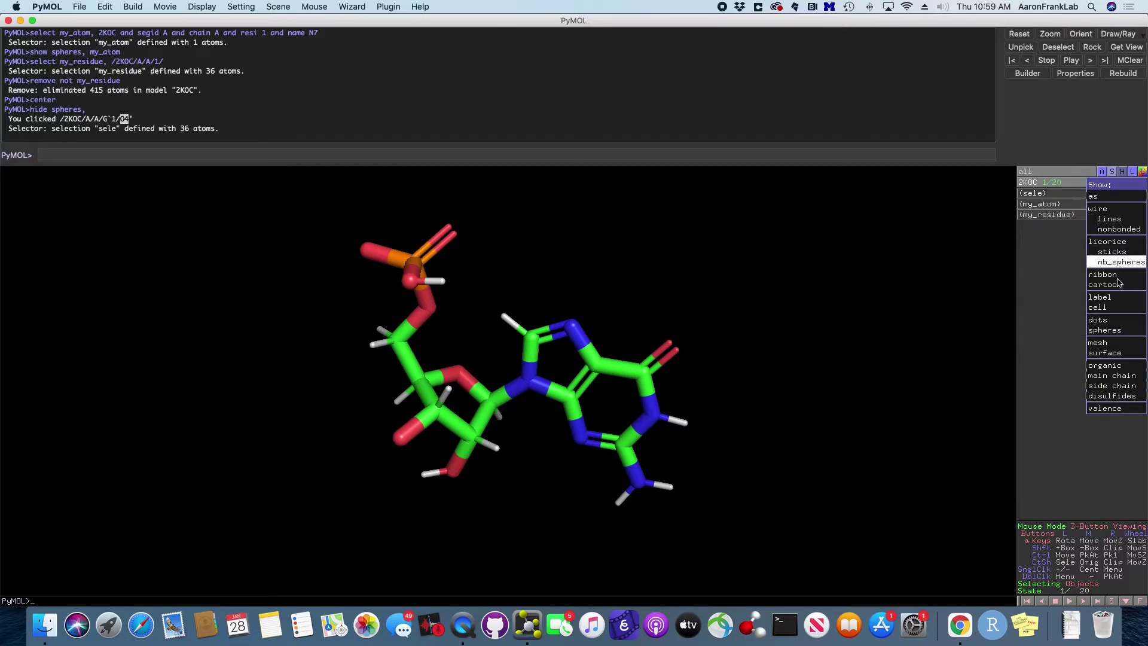
click(1117, 330)
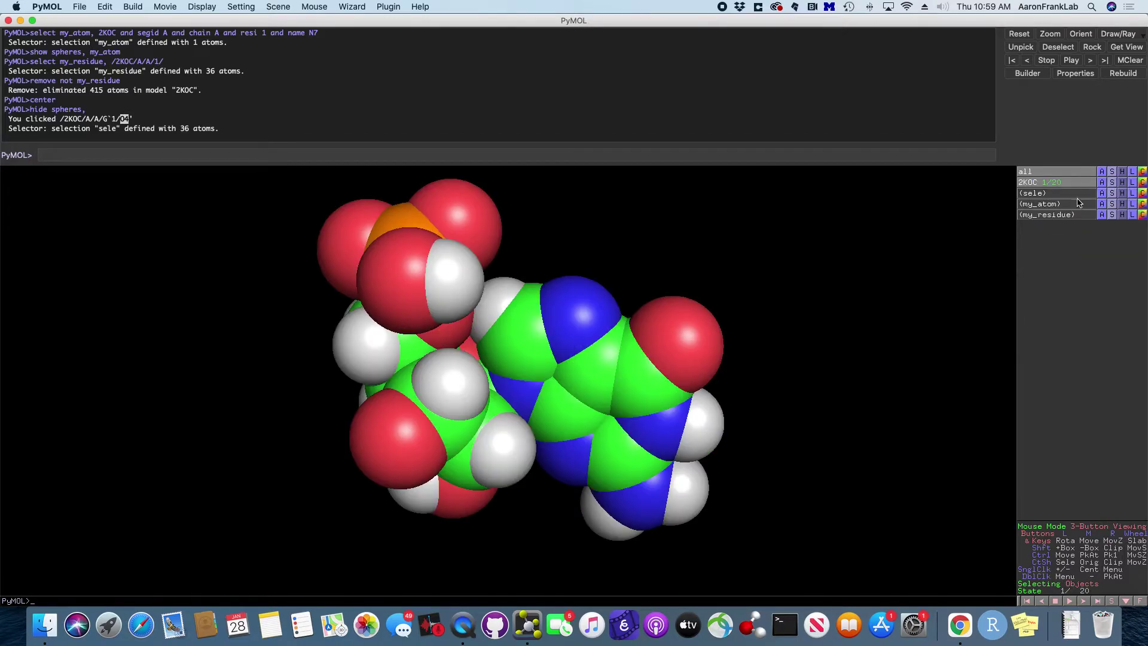
click(1122, 183)
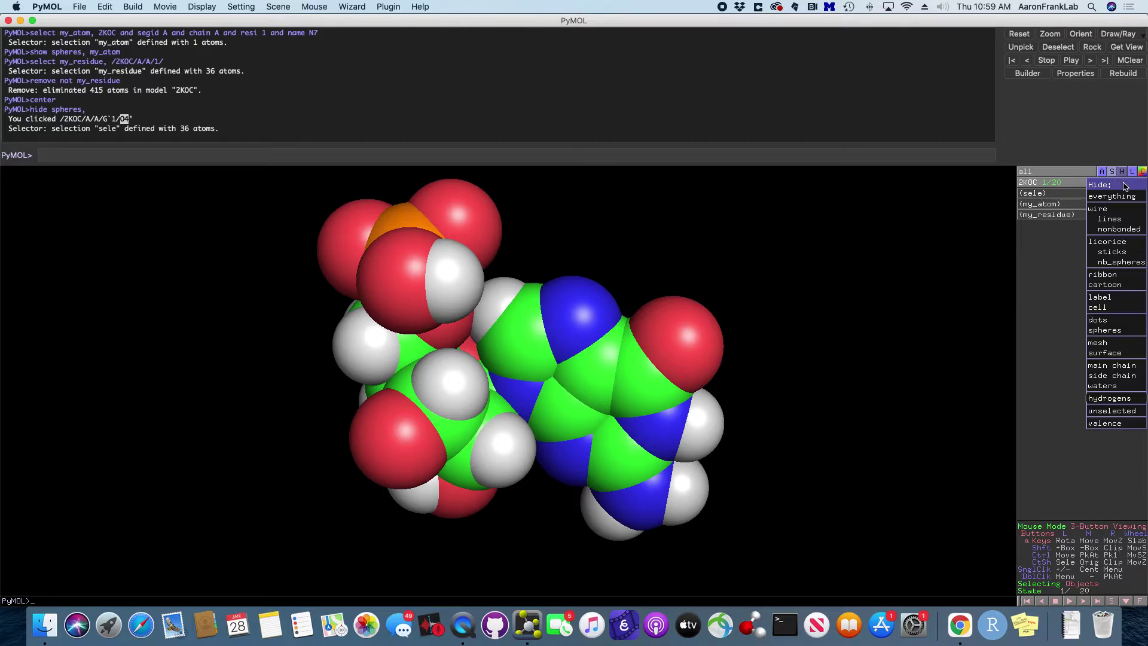
click(1105, 331)
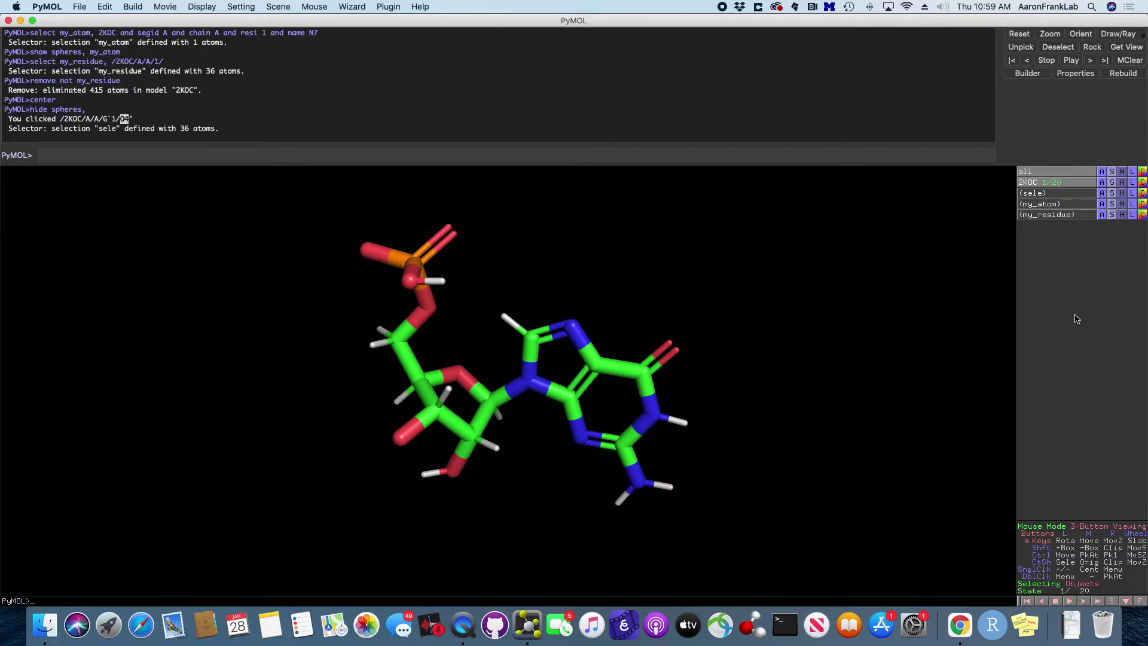
- Label the atoms of 2KOC with their atom names and inspect the labelled residue
click(1133, 182)
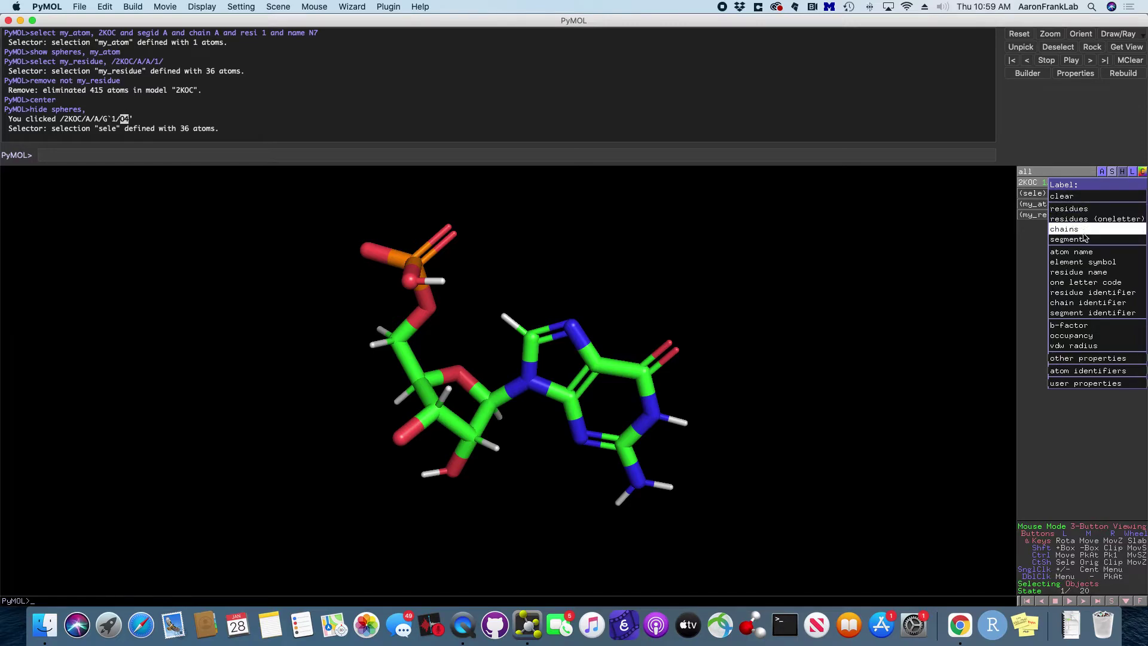
click(1083, 253)
mouse_move(542, 353)
right_down()
mouse_move(502, 435)
mouse_move(526, 350)
right_up()
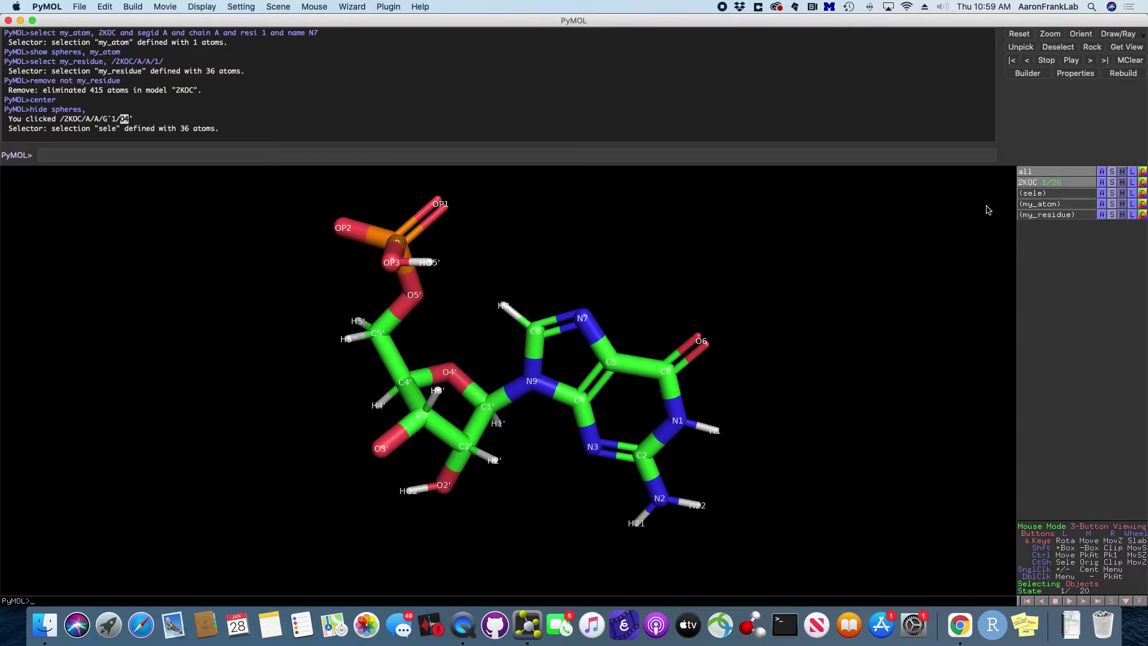
click(1143, 183)
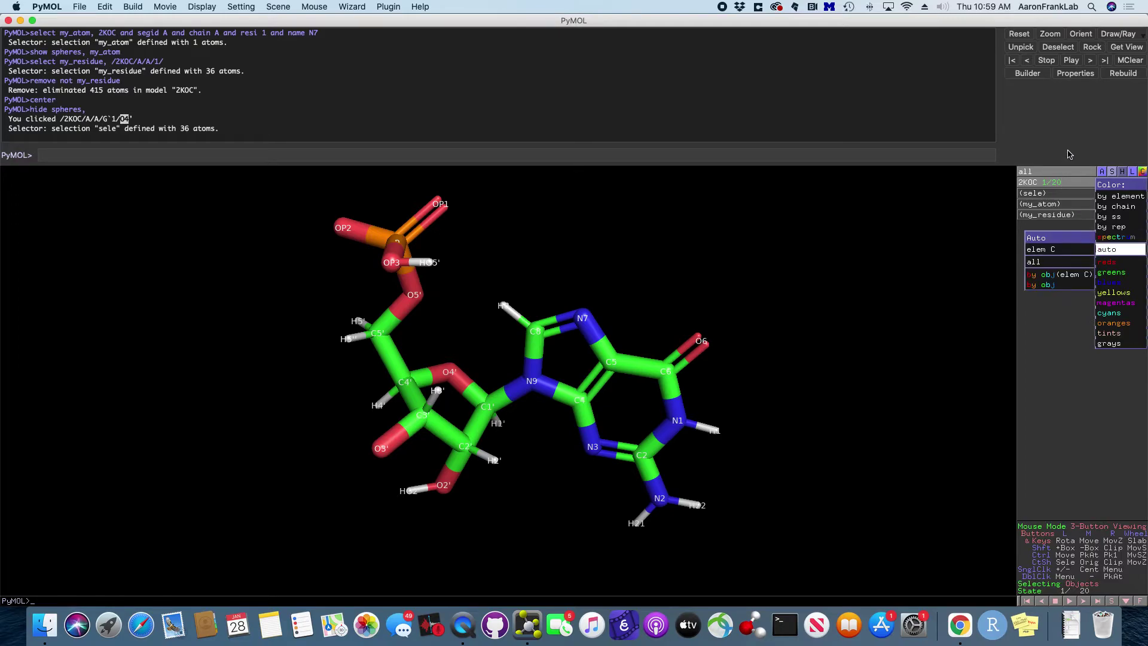
click(931, 283)
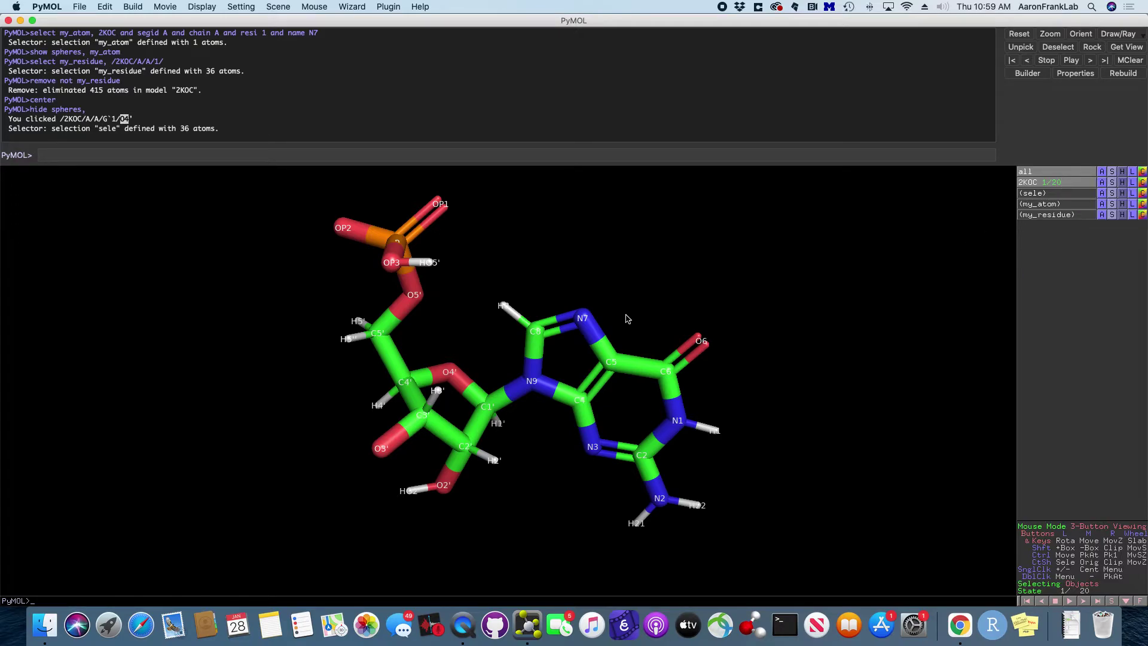
mouse_move(525, 346)
mouse_down()
mouse_move(512, 392)
mouse_move(518, 359)
mouse_up()
mouse_move(467, 391)
mouse_down()
mouse_move(487, 410)
mouse_move(477, 397)
mouse_up()
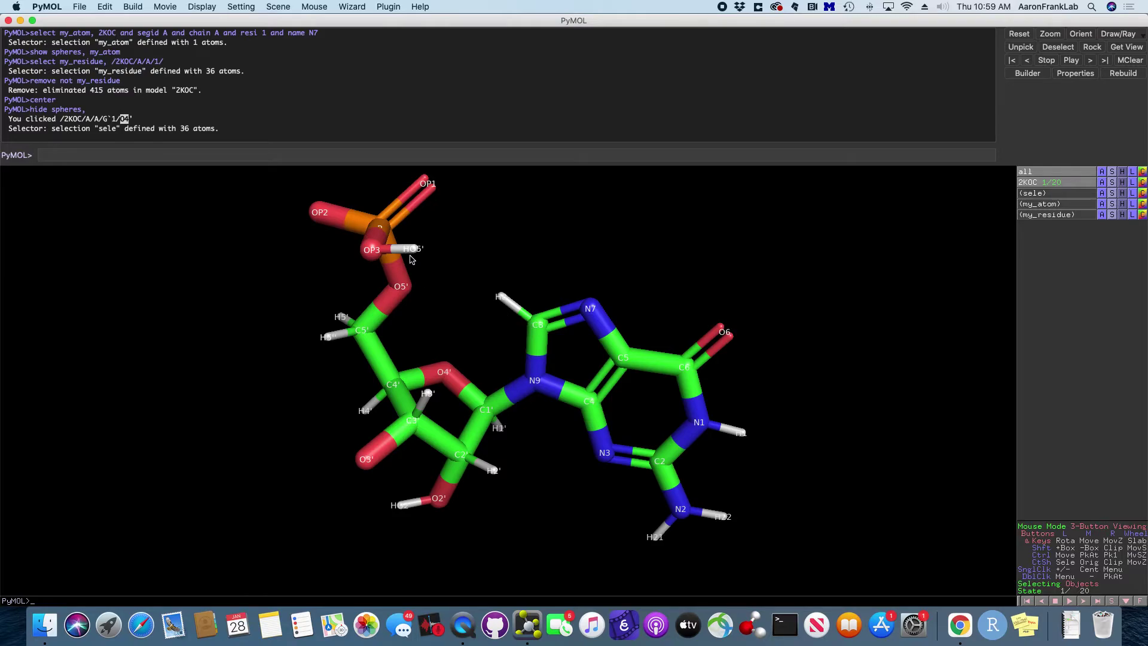
- Switch to Chrome, return to PyMOLWiki's Commands category and look through its list of commands
click(321, 158)
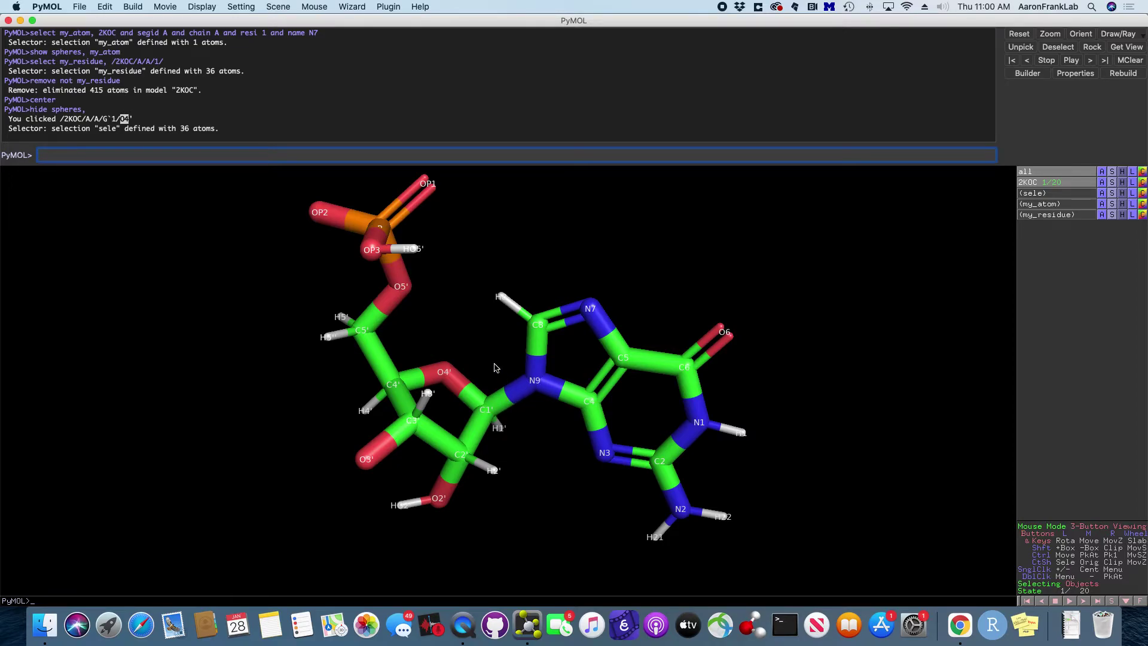
key(super+Tab)
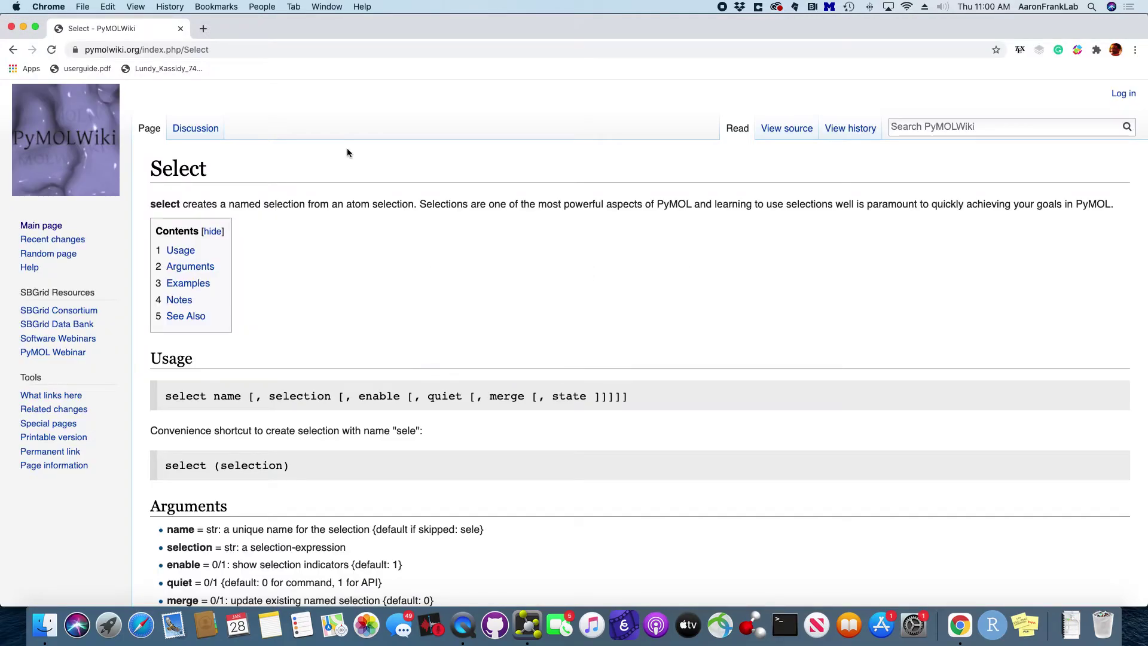
click(14, 50)
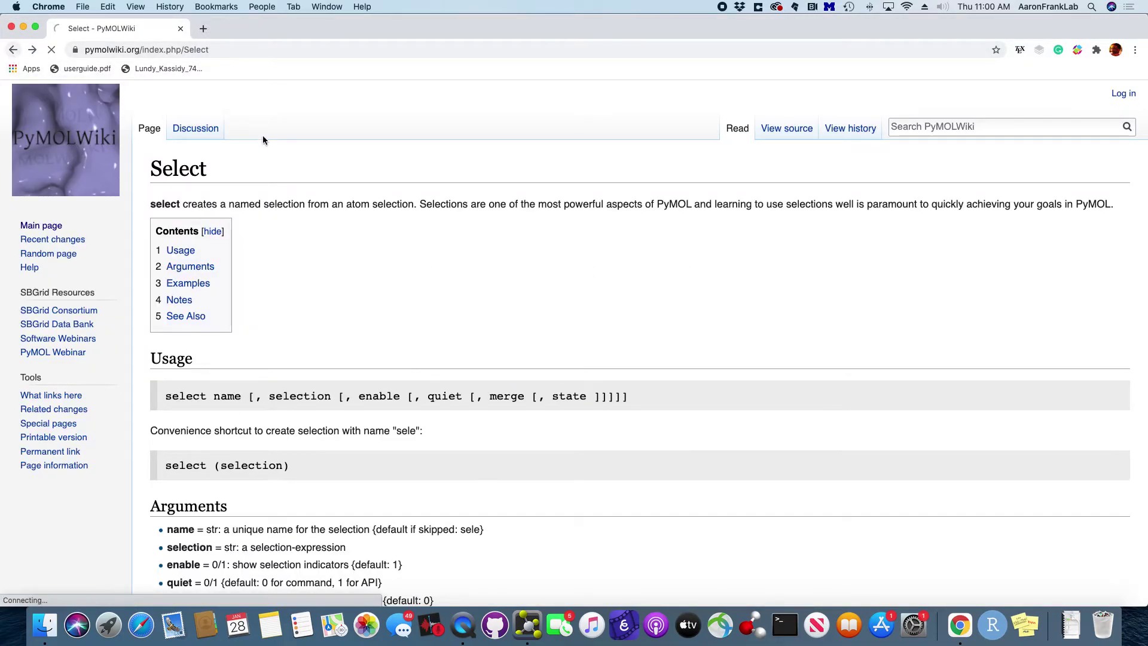
scroll(447, 271, down, 1)
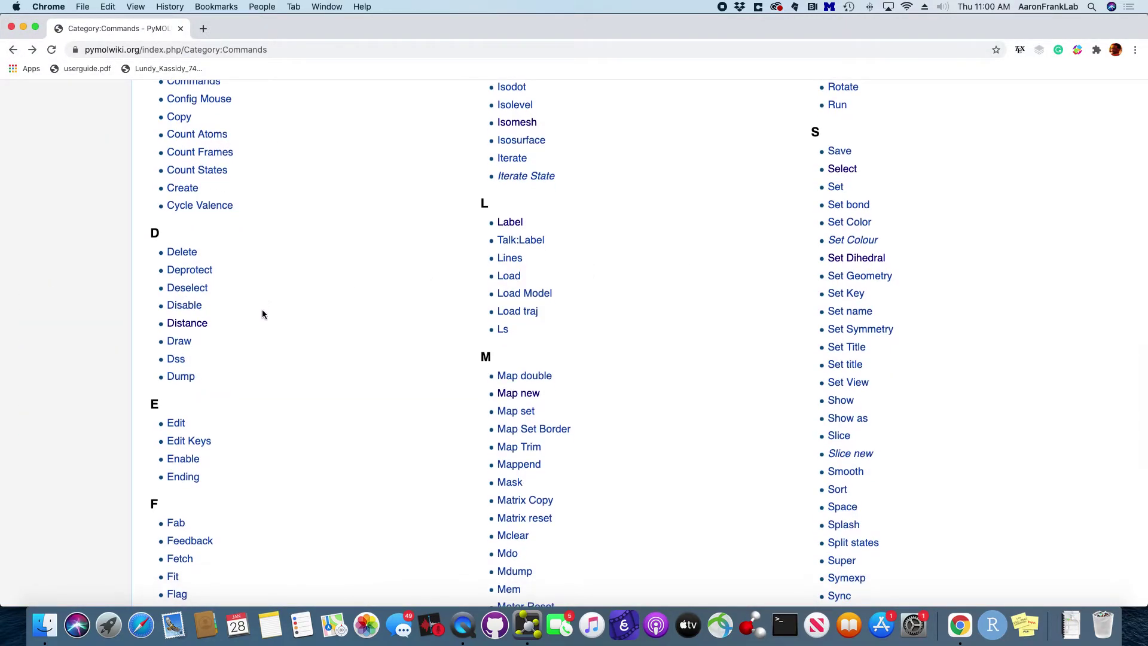
scroll(262, 314, down, 2)
scroll(262, 314, up, 4)
scroll(262, 310, up, 5)
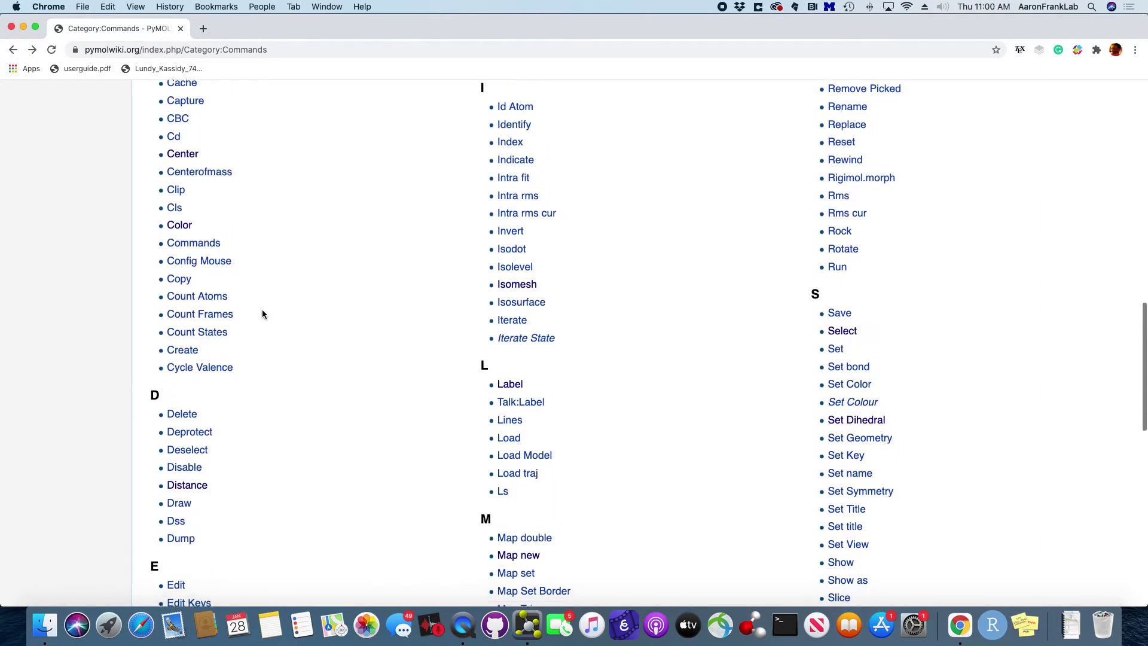
scroll(262, 314, up, 3)
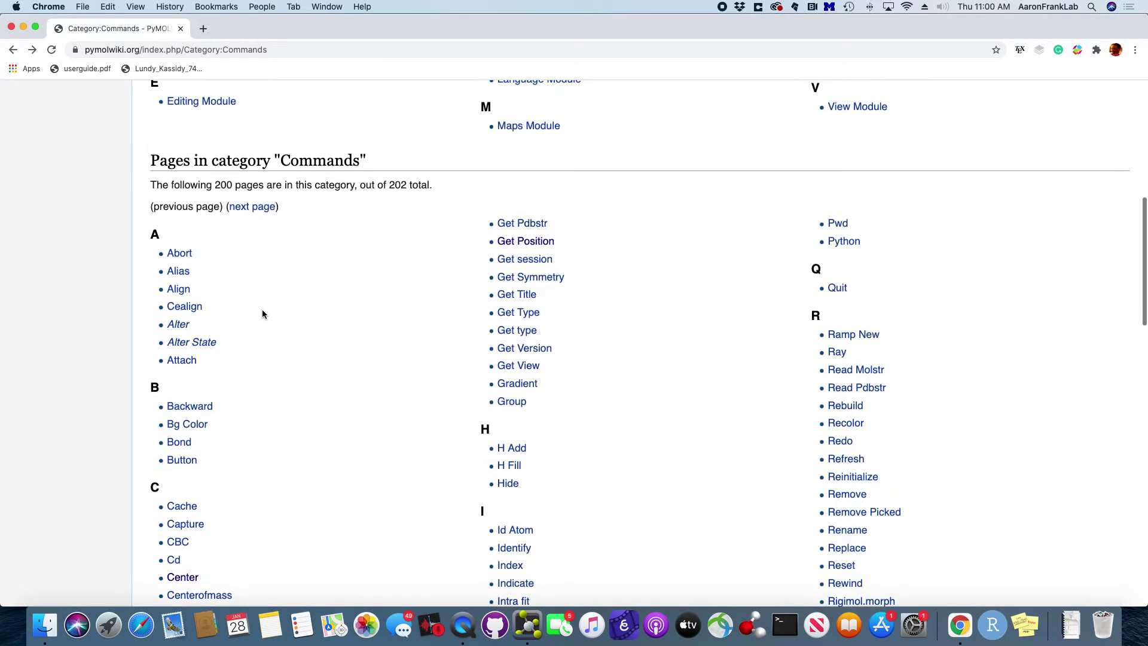
scroll(318, 348, down, 2)
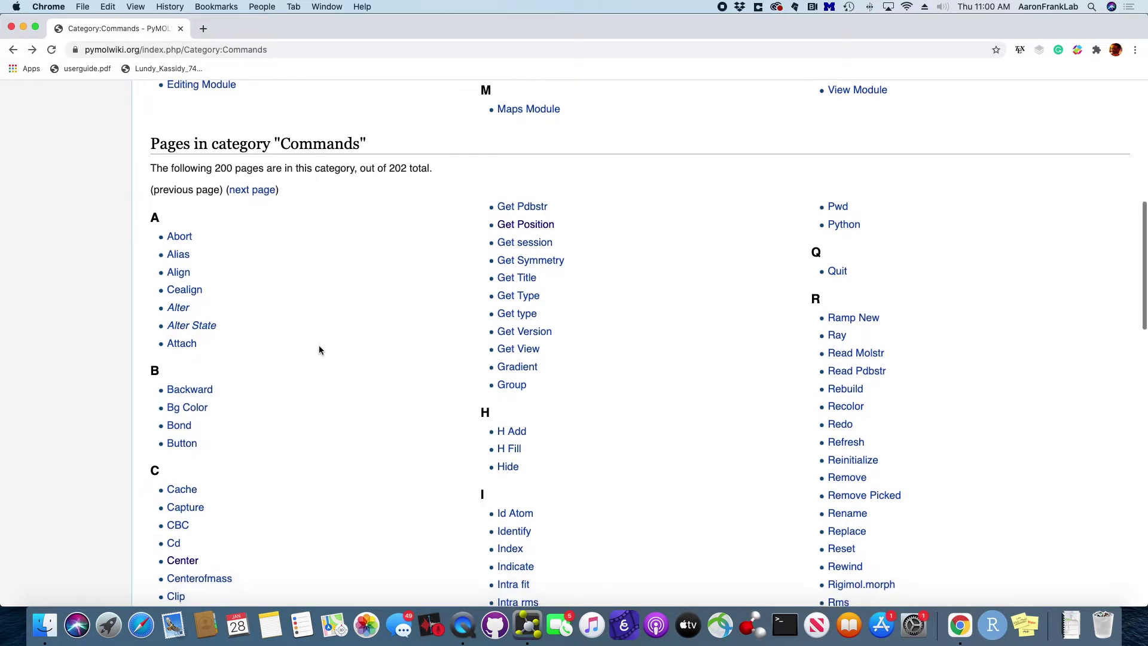
scroll(319, 351, down, 2)
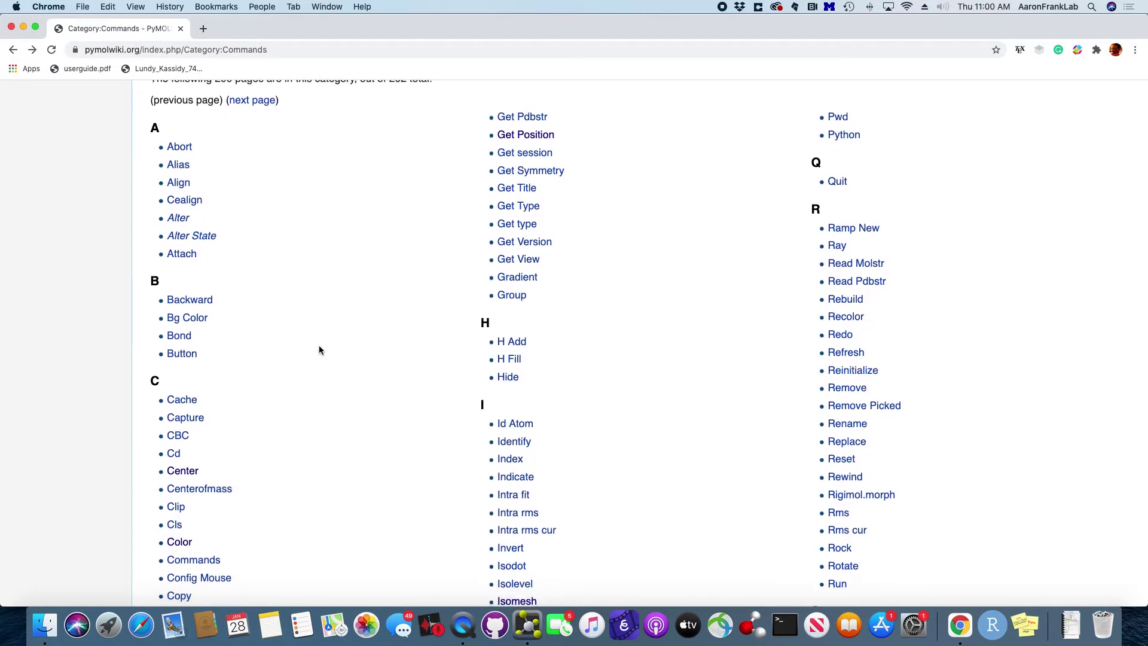
scroll(320, 350, up, 2)
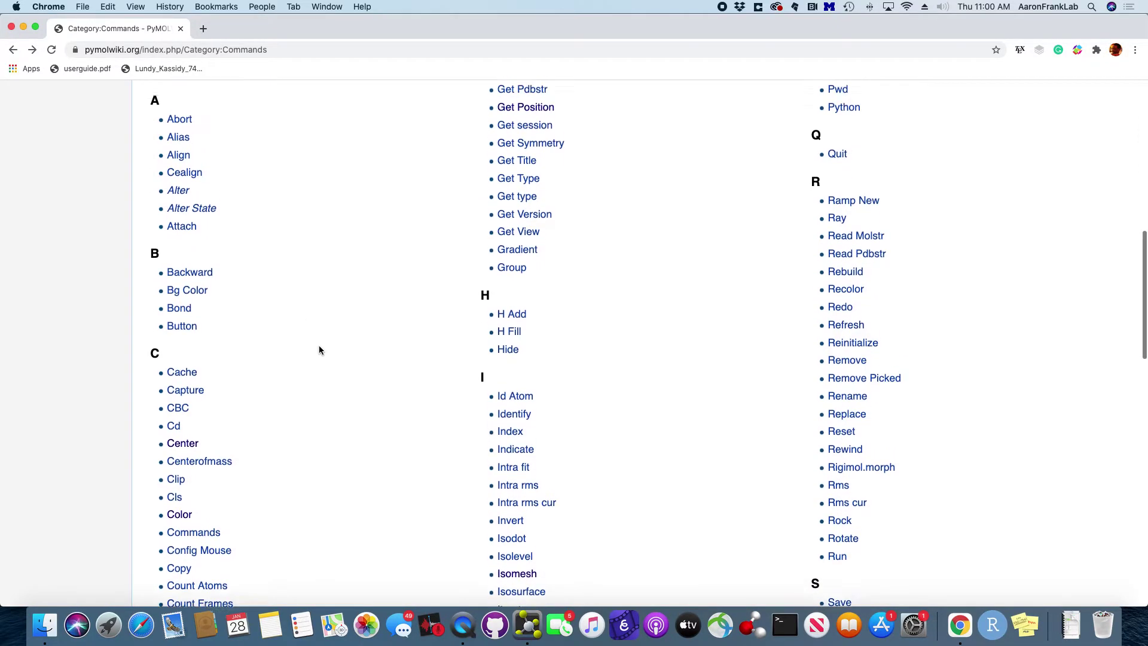
- Open the Distance command's wiki page and read its description and usage
scroll(320, 351, down, 8)
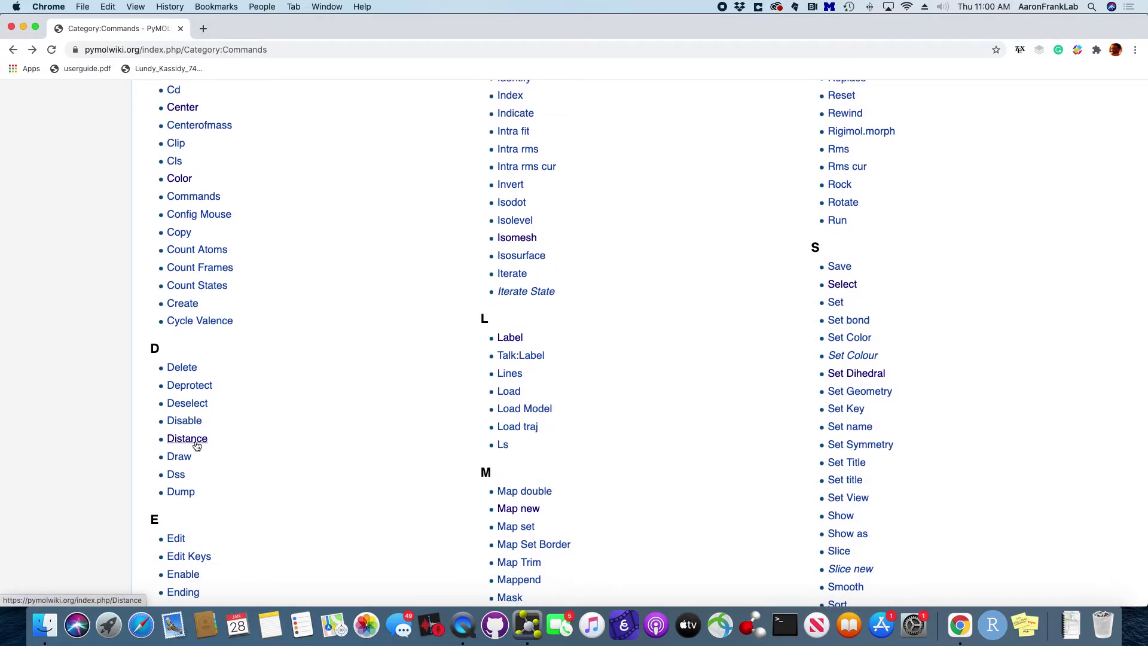
click(196, 443)
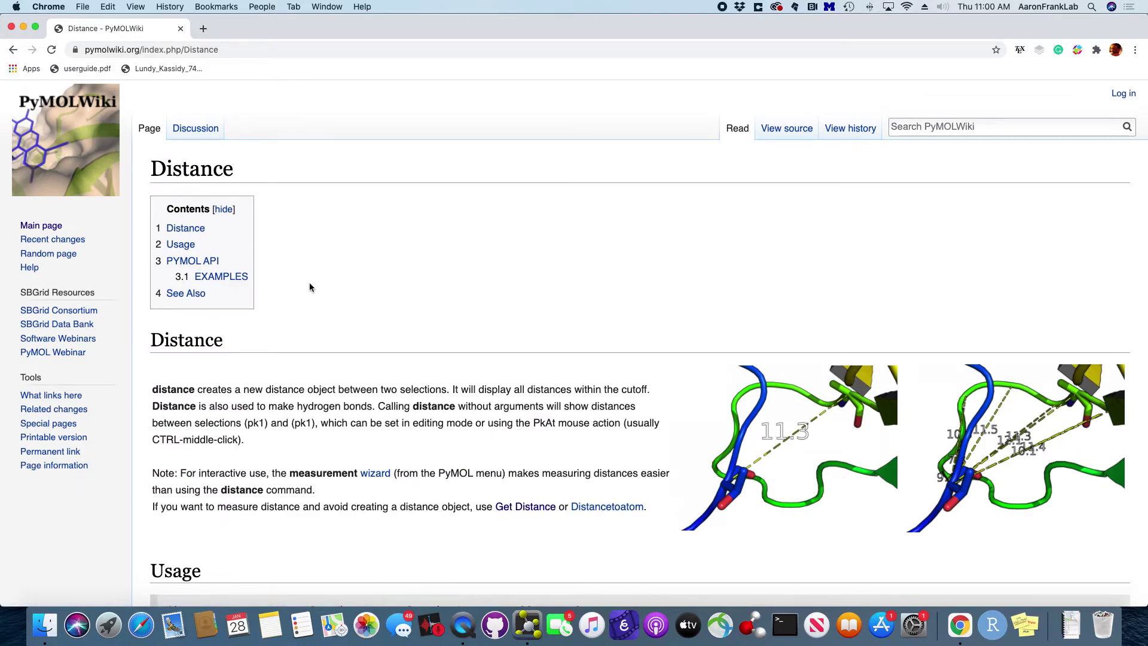
scroll(309, 286, down, 2)
scroll(309, 282, down, 2)
- Return to the command list, find the "get" commands and open the Get Distance page to read its usage
scroll(311, 283, left, 3)
key(super+f)
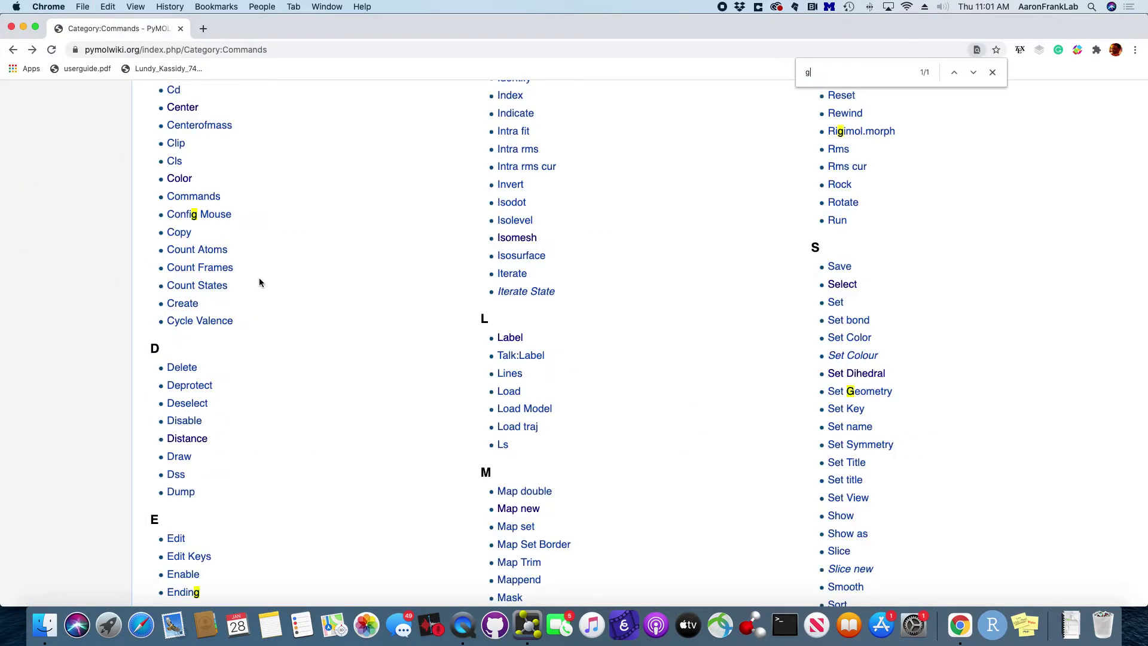
text(get)
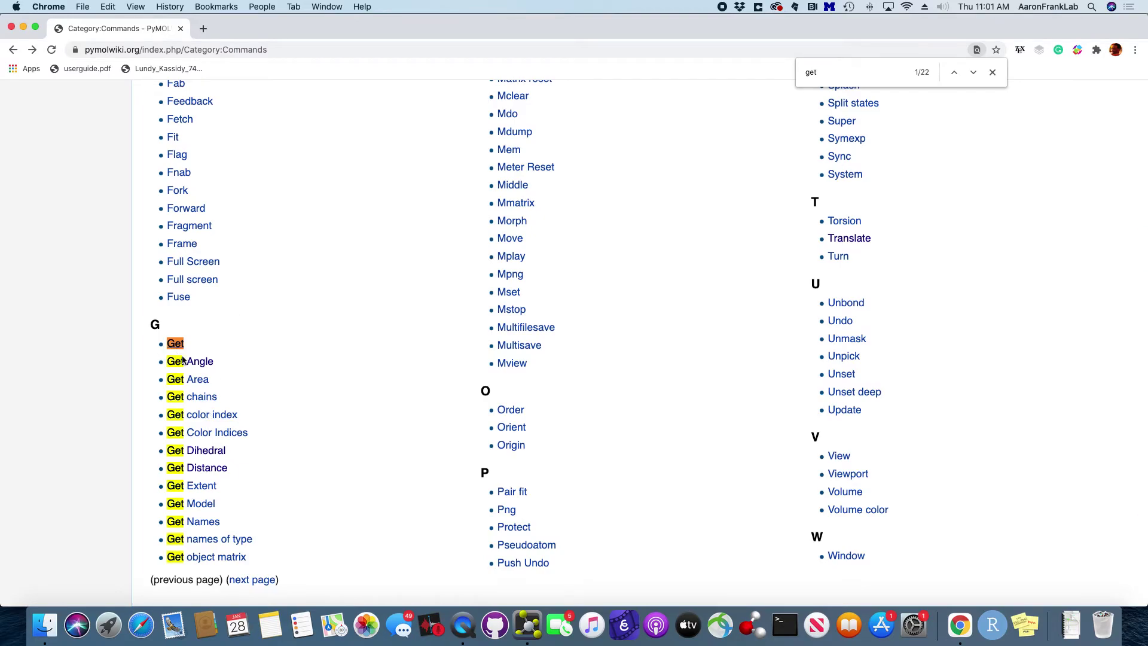
scroll(199, 413, down, 2)
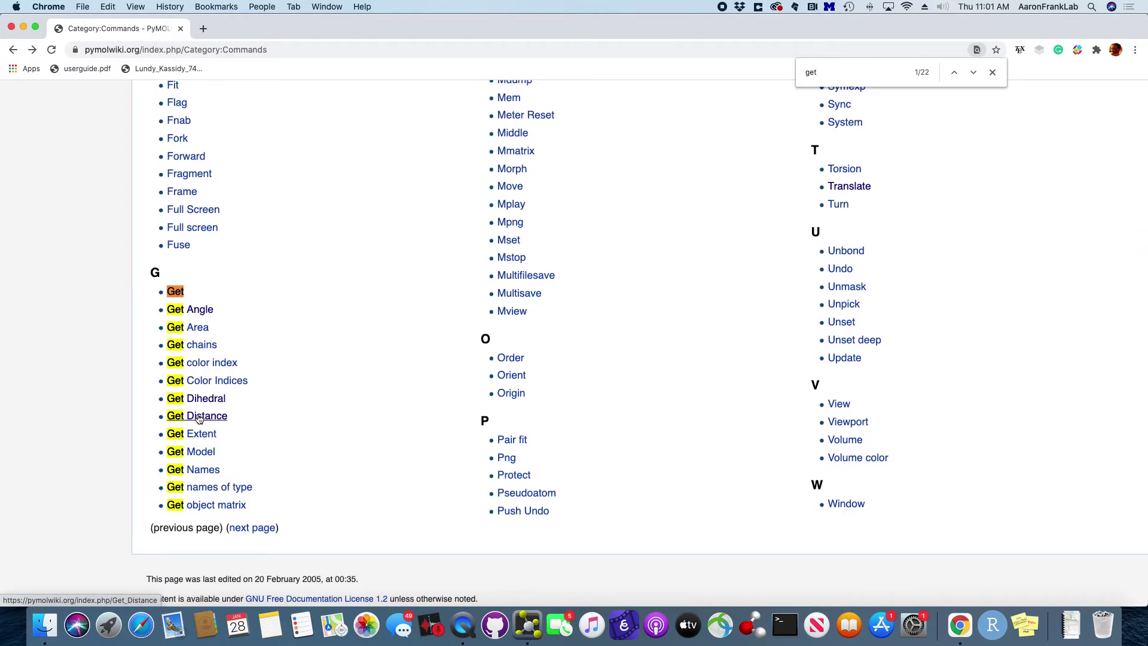
click(199, 417)
scroll(339, 272, down, 1)
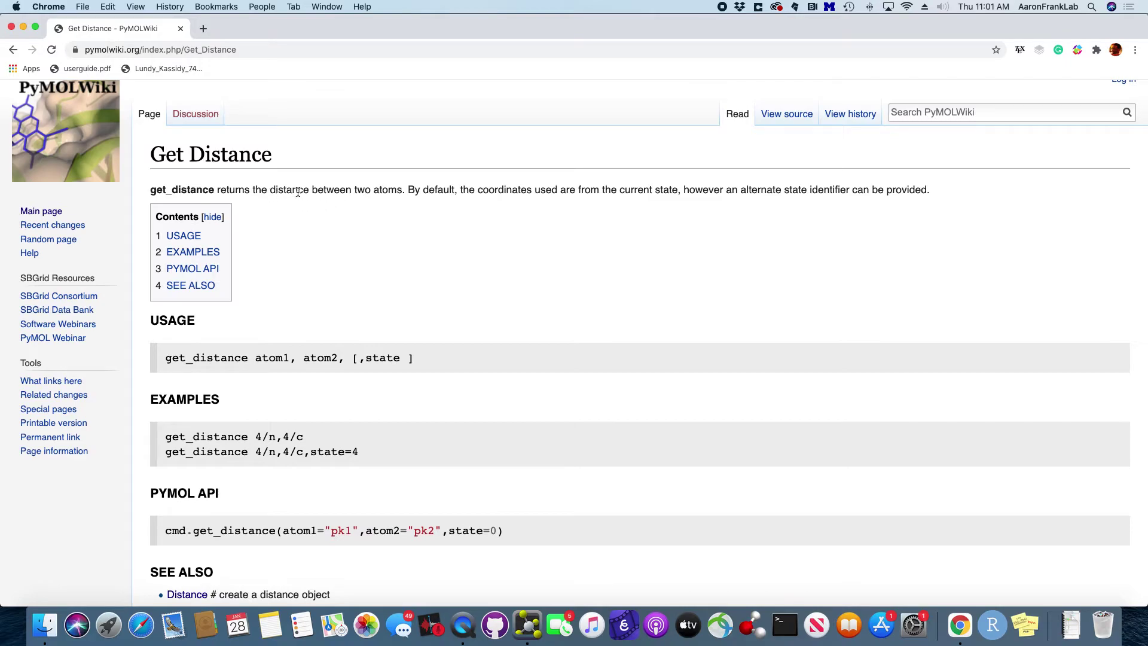
- Read the get_distance usage line, including its atom1 and atom2 arguments, and the examples on the wiki page
scroll(400, 190, down, 3)
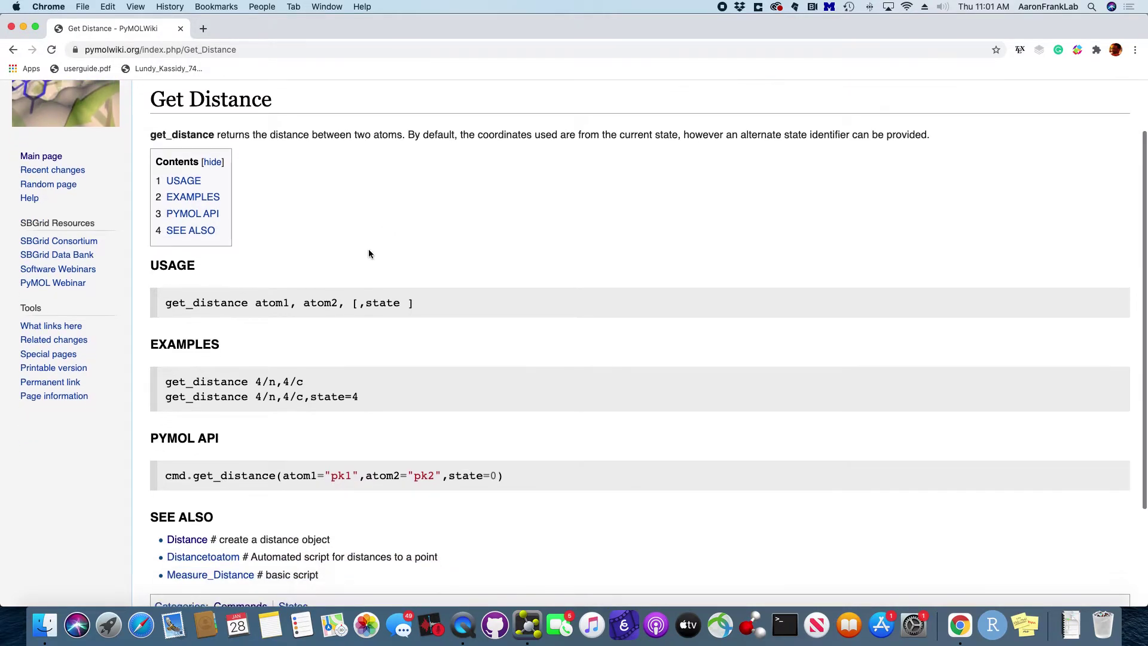
double_click(219, 303)
double_click(227, 303)
double_click(272, 303)
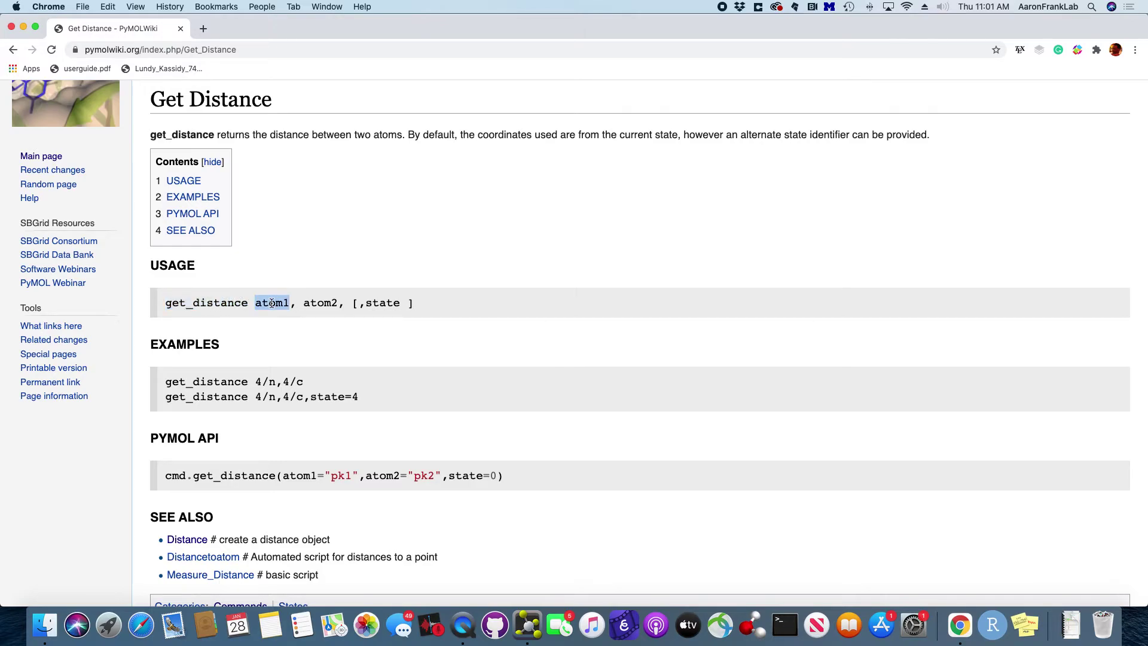
double_click(306, 303)
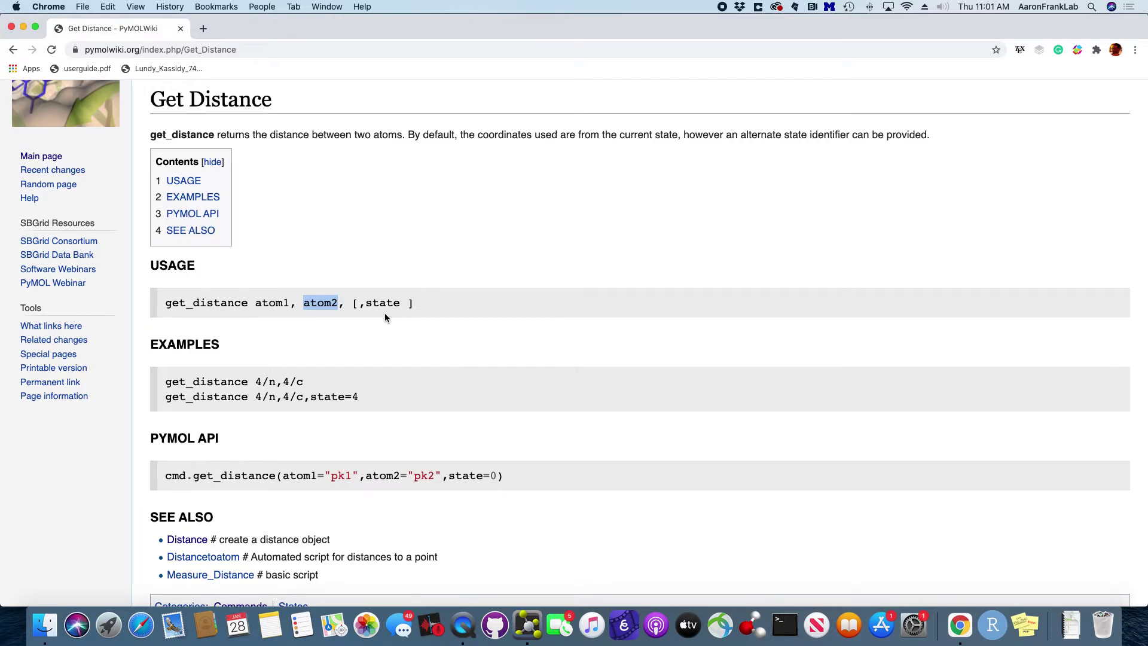
scroll(385, 313, down, 1)
- Switch to PyMOL and create a selection named atom1 from /2KOC/A/A/1/O4'
key(super+Tab)
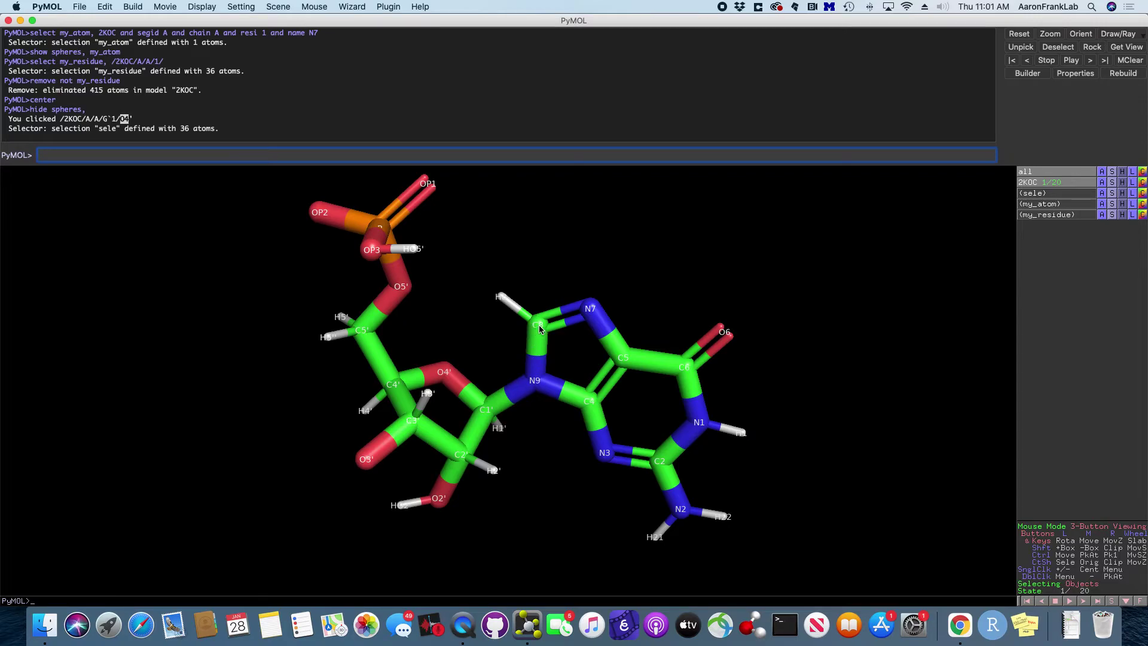
text(select atom1,)
text(/2KOC/A/A)
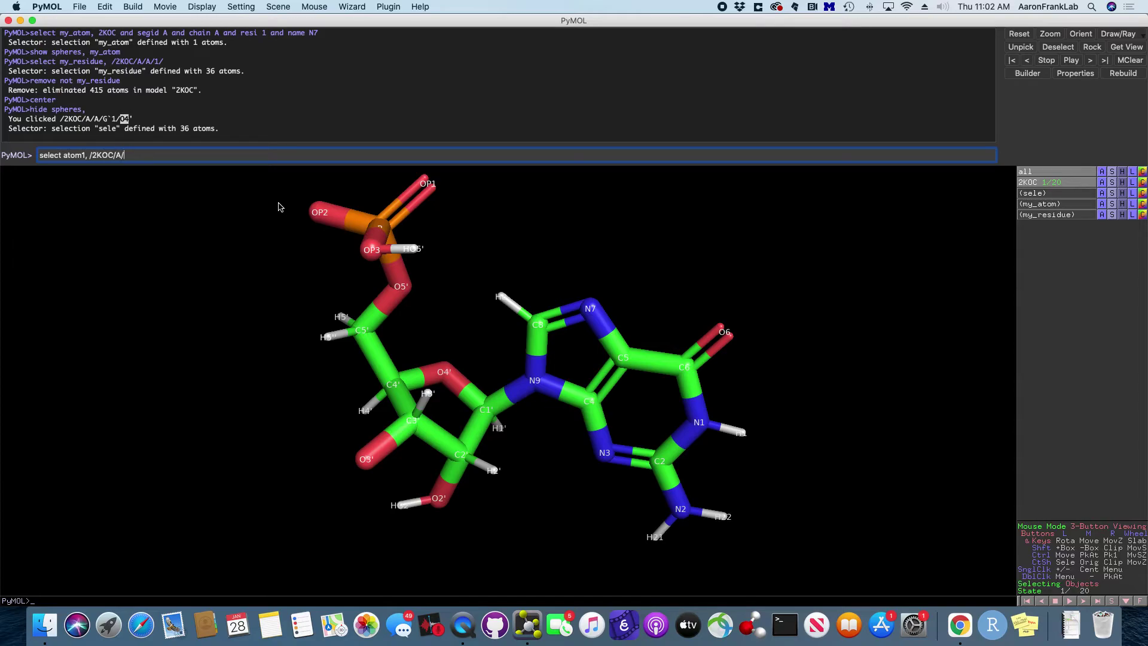
text(/)
text(1/O4')
key(Return)
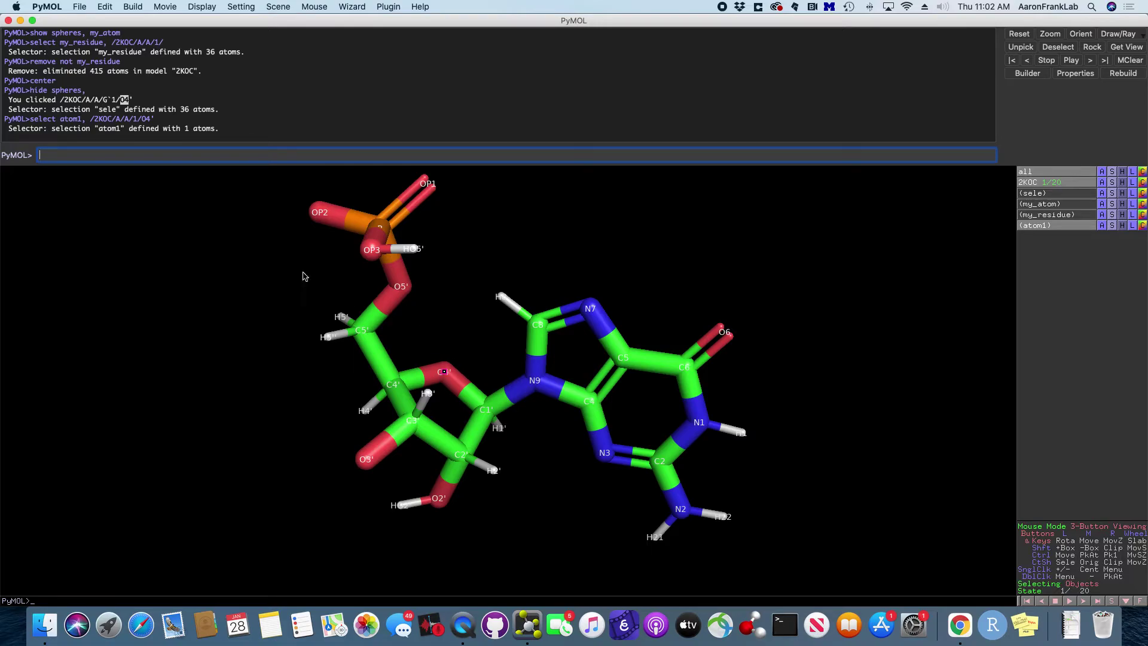
- Create a selection named atom2 from /2KOC/A/A/1/C1'
key(Up)
key(BackSpace)
text(2, /2KOC/A/A/1/O4')
key(End)
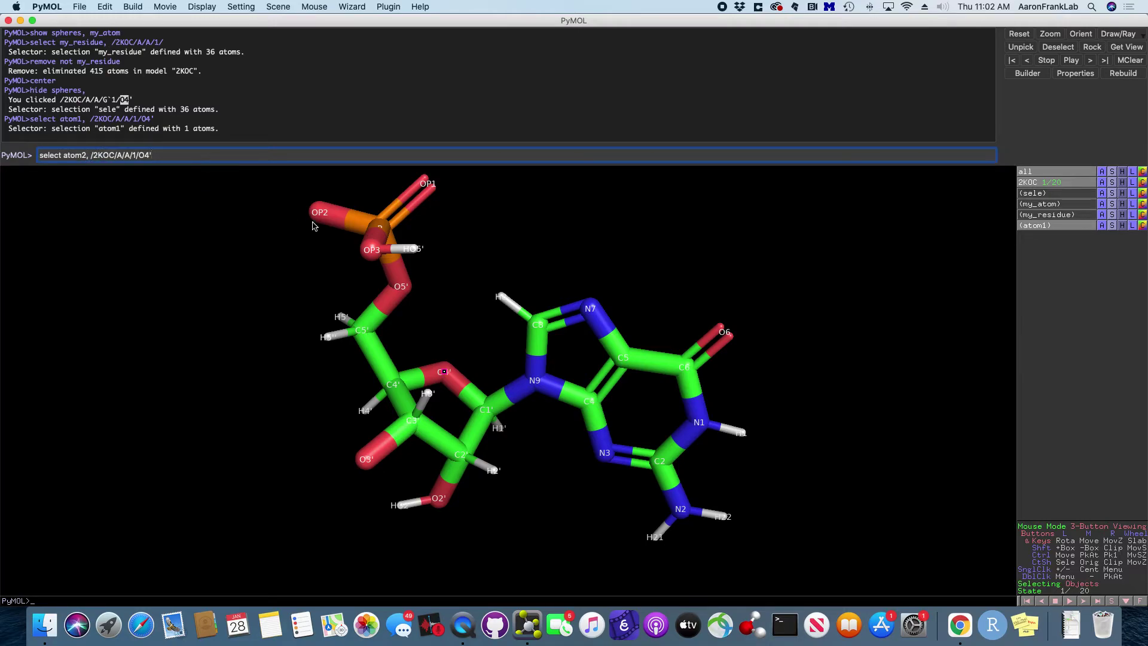
key(BackSpace)
key(BackSpace)
key(BackSpace)
text(C1')
key(Return)
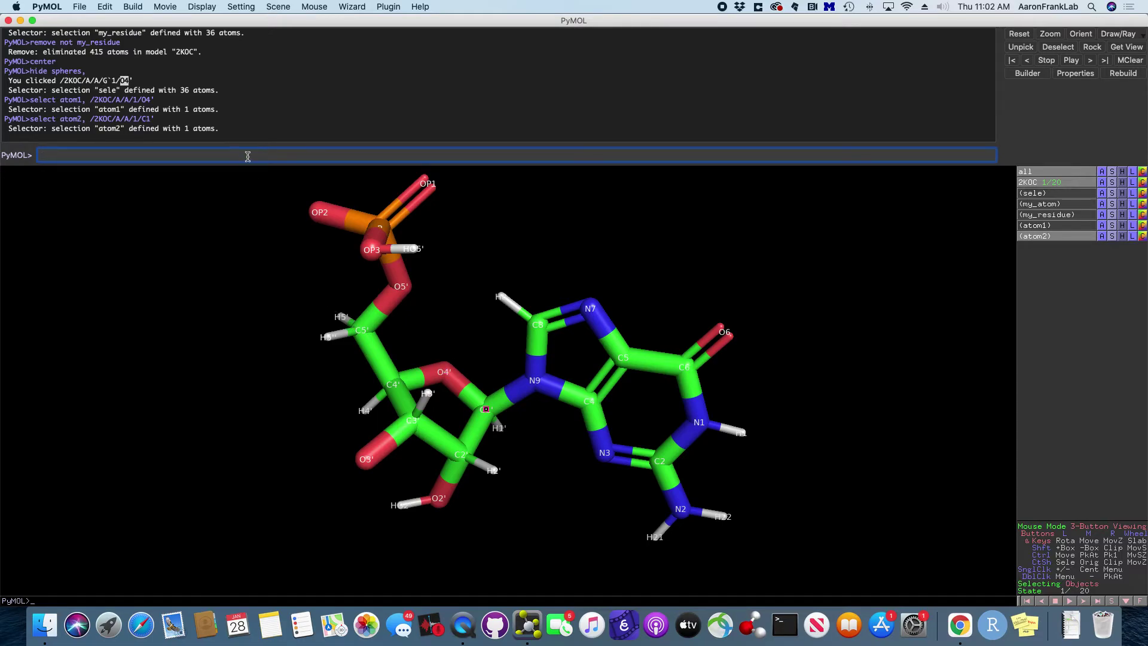
- Create a selection named atom3 from /2KOC/A/A/1/N9
key(Up)
key(Left)
key(Left)
key(Left)
key(Left)
key(Left)
key(Left)
key(Left)
key(Left)
key(Left)
key(Left)
key(Left)
key(Left)
key(Left)
key(Left)
key(Left)
key(Left)
key(Left)
key(BackSpace)
text(3)
key(BackSpace)
key(BackSpace)
key(BackSpace)
text(N9)
key(Return)
- Create a selection named atom4 from /2KOC/A/A/1/C8
key(Up)
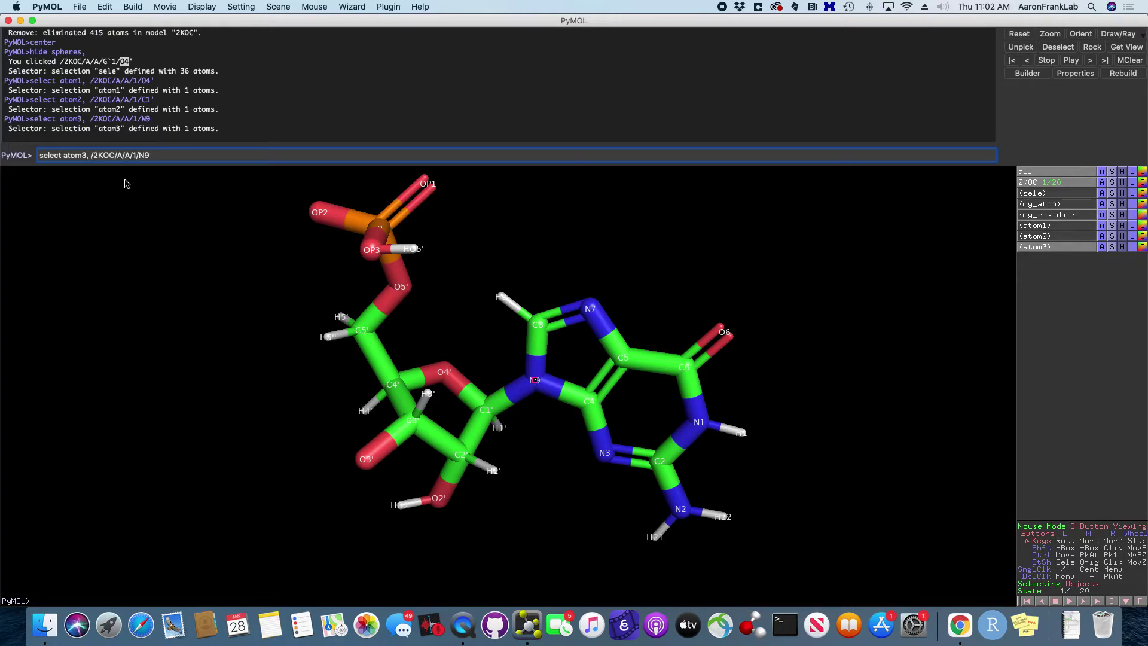
click(89, 154)
key(BackSpace)
text(5)
key(BackSpace)
text(4)
key(BackSpace)
key(BackSpace)
text(C8)
key(Return)
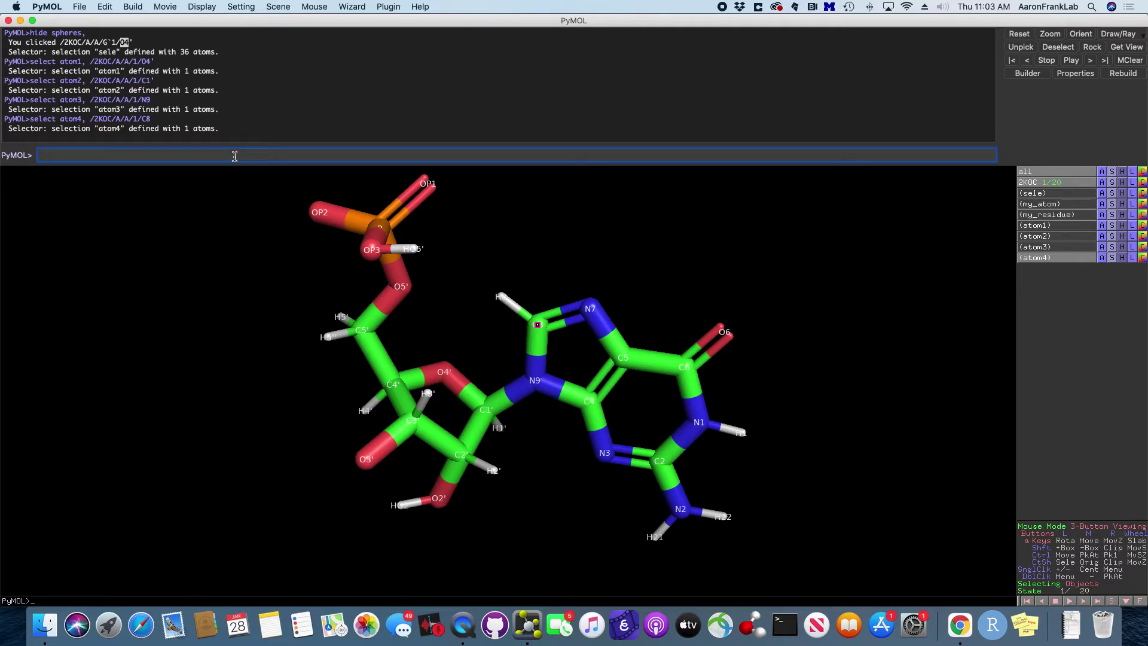
- Measure the distance between the atom2 and atom3 selections with get_distance
text(get_distance,)
text(atom2, atom3)
click(89, 154)
key(BackSpace)
key(Return)
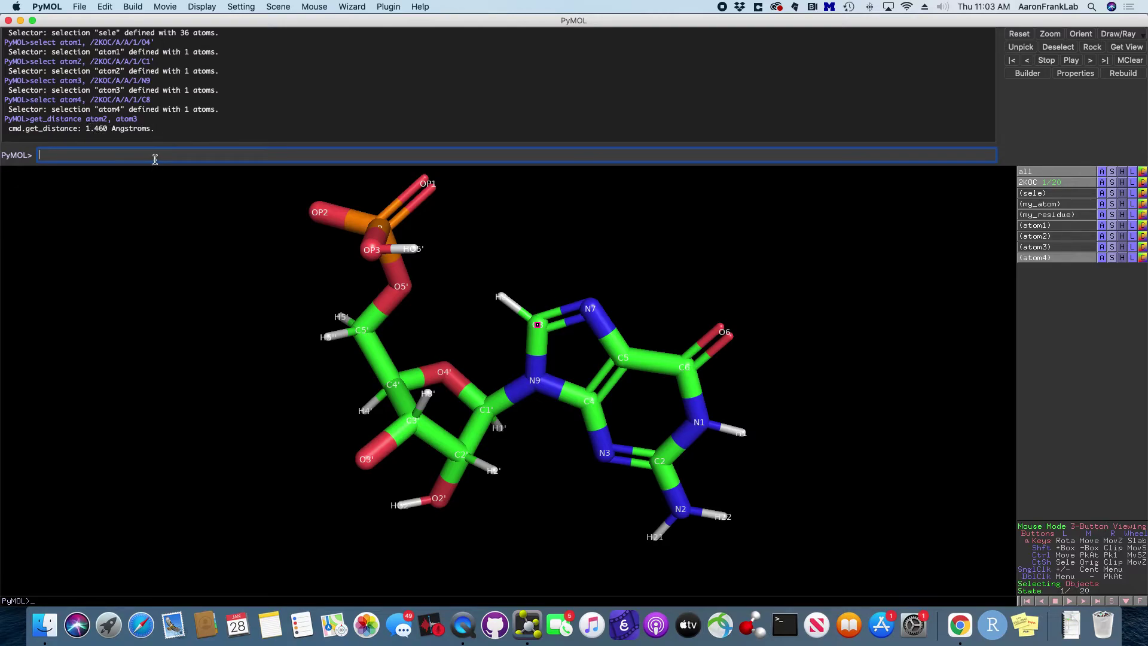
- Measure the distance between the atom1 and atom4 selections with get_distance
key(Up)
click(109, 152)
key(BackSpace)
text(1)
key(BackSpace)
text(4)
key(Return)
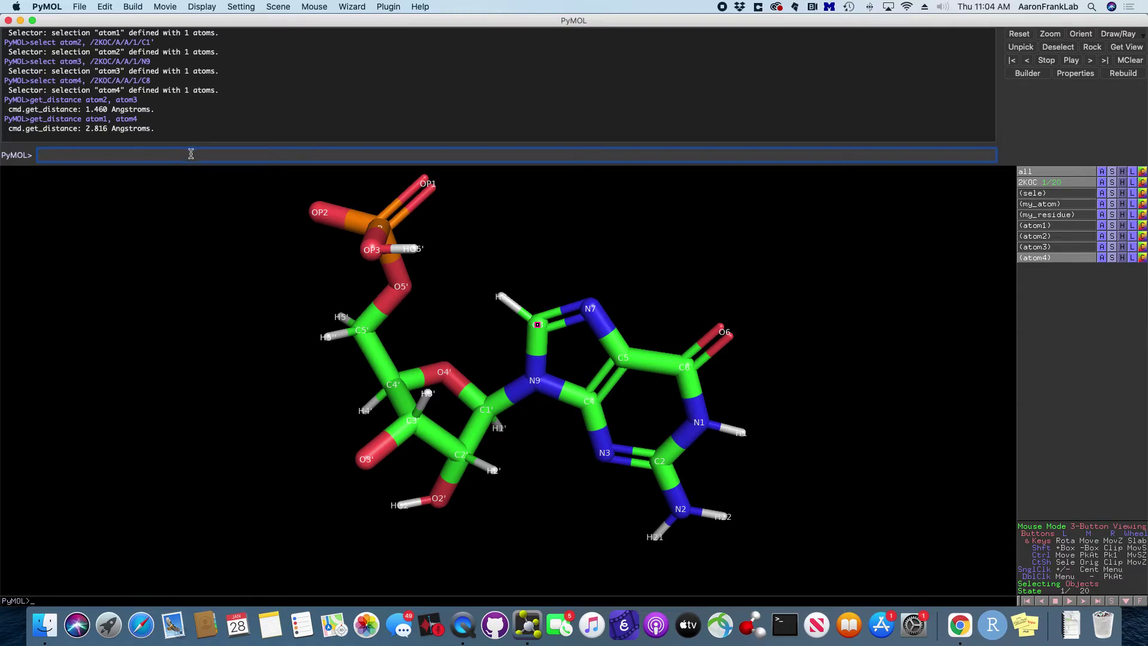
- Switch to Chrome, return to PyMOLWiki's command list and open the Get Angle page to read its usage
key(super+Tab)
key(super+Tab)
key(super+shift+Tab)
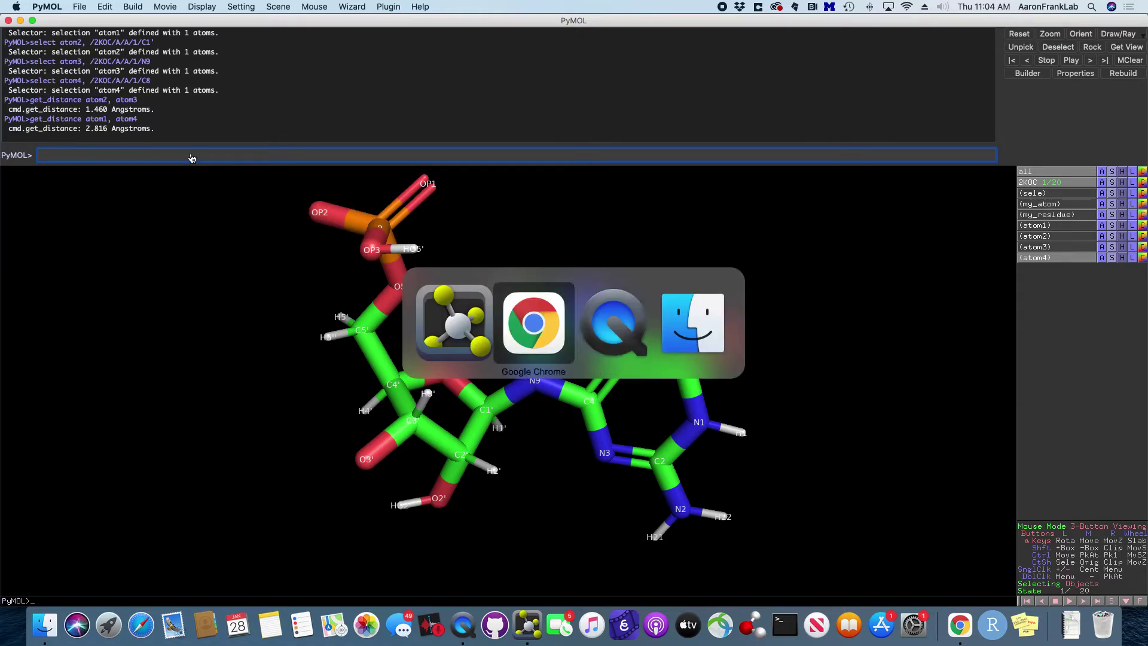
scroll(285, 222, left, 5)
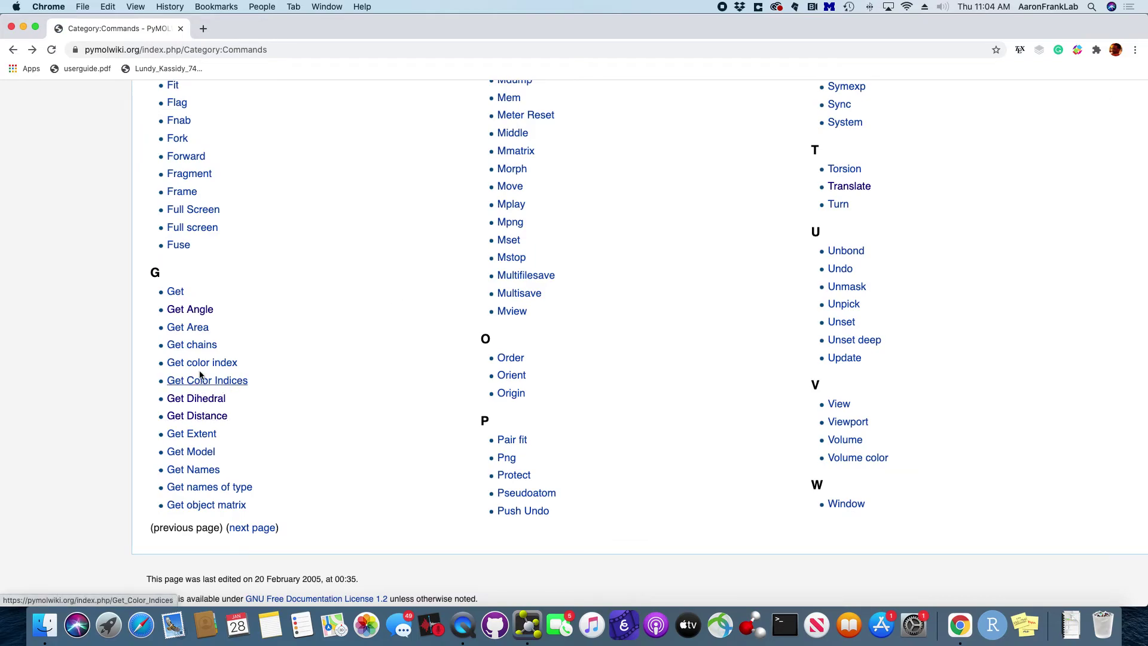
click(190, 309)
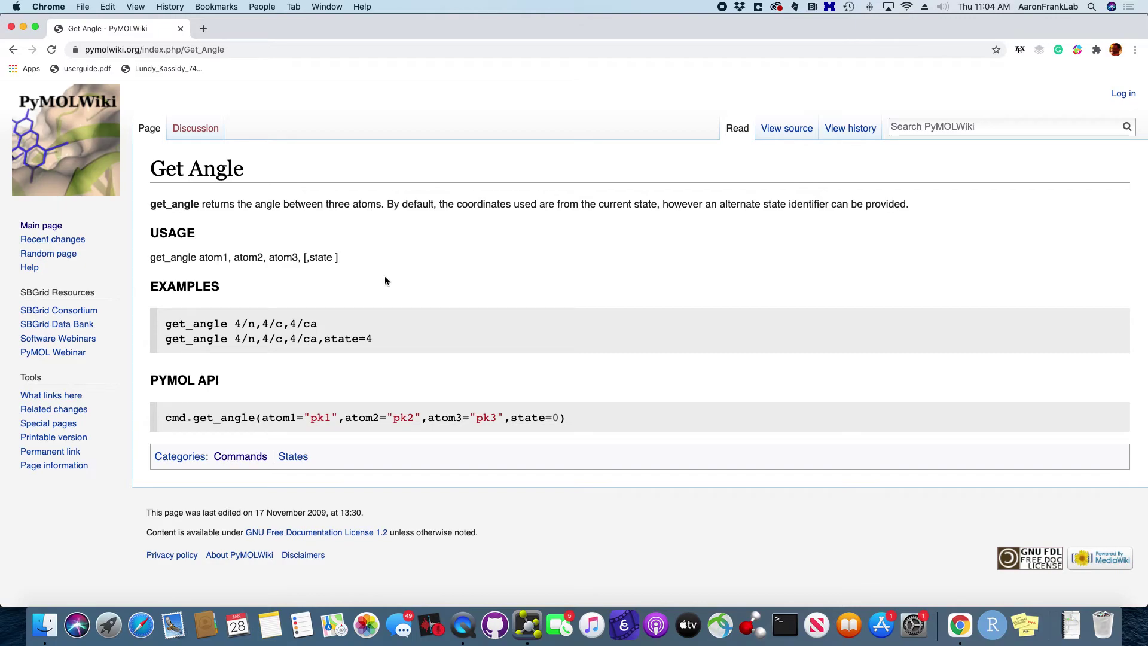
- Switch to PyMOL and measure the angle formed by atom1, atom2 and atom3 with get_angle
key(super+Tab)
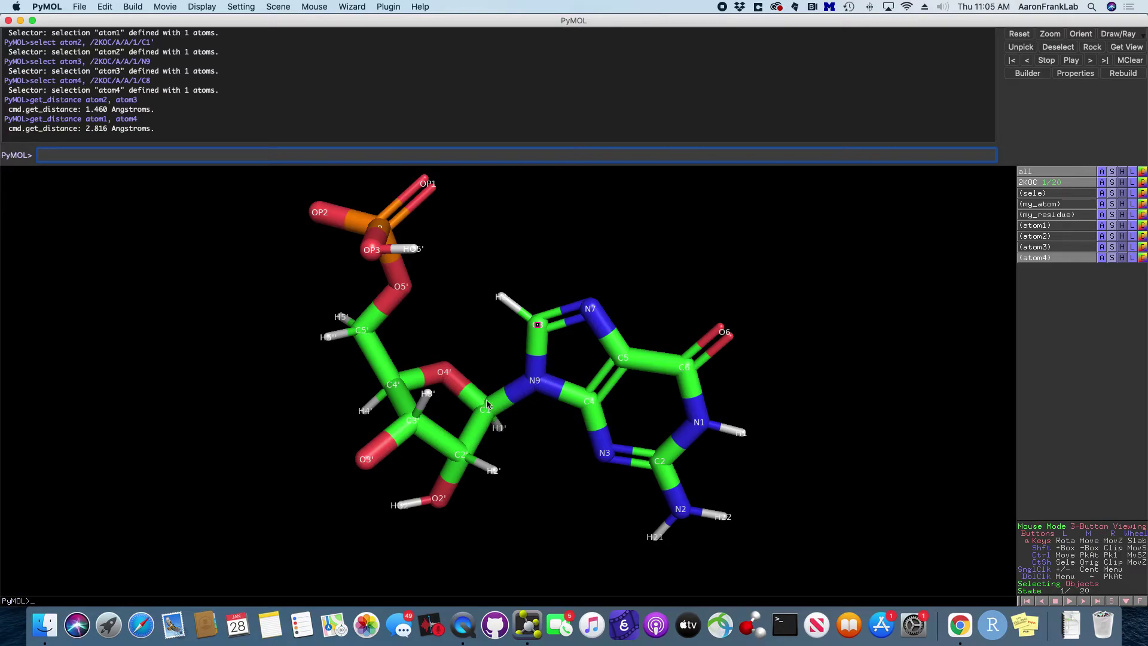
mouse_move(501, 384)
mouse_down()
mouse_move(525, 403)
mouse_move(497, 369)
mouse_up()
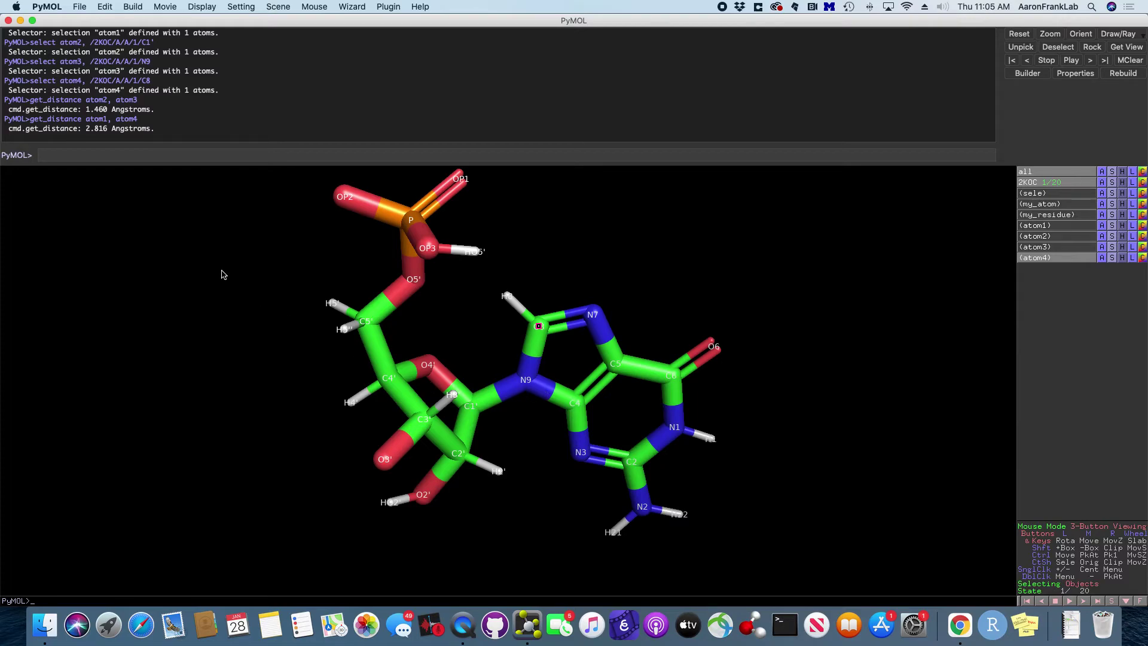
click(117, 153)
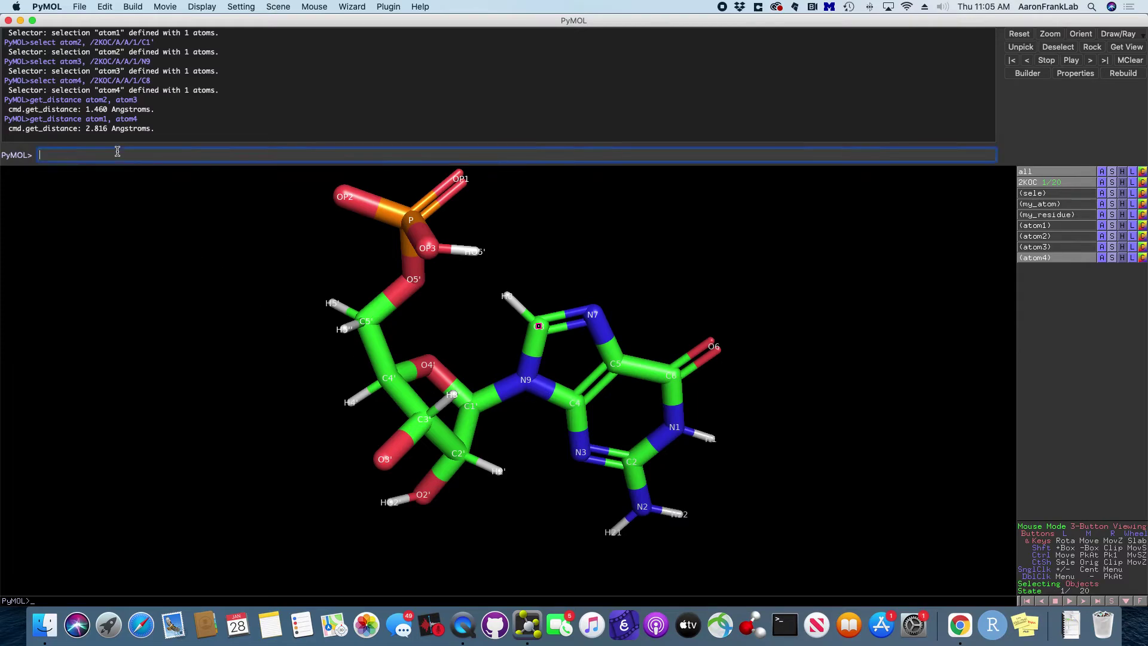
text(get_angle atp)
text(m1, atom2, atom3)
key(Return)
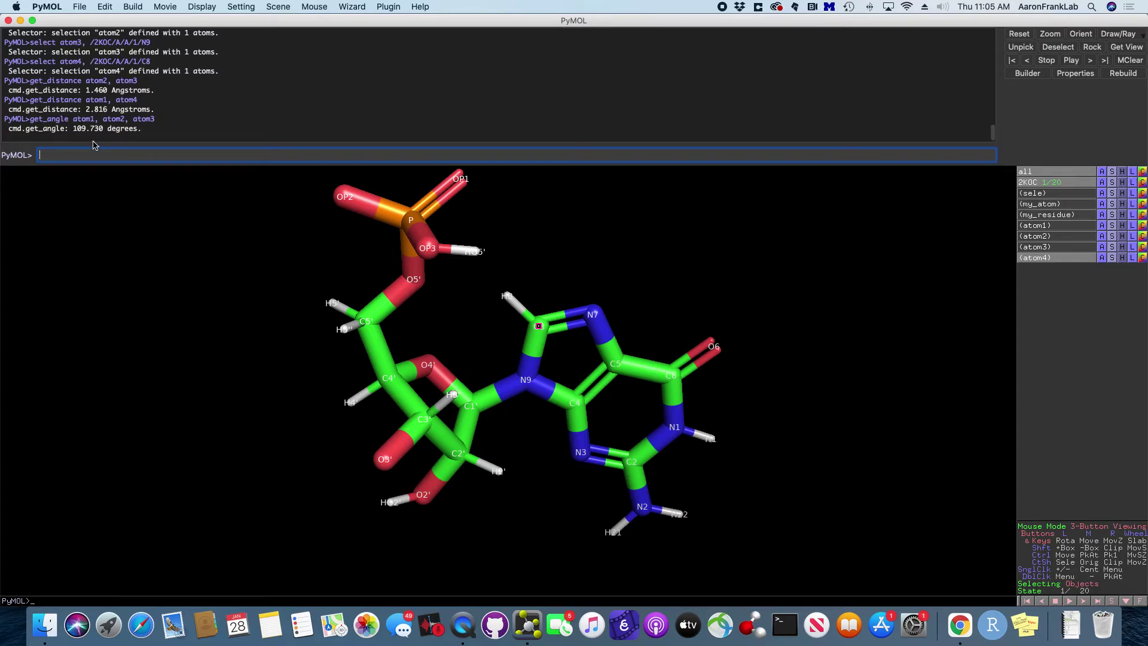
- Measure the dihedral angle defined by atom1, atom2, atom3 and atom4 with get_dihedral
drag(546, 392, 491, 352)
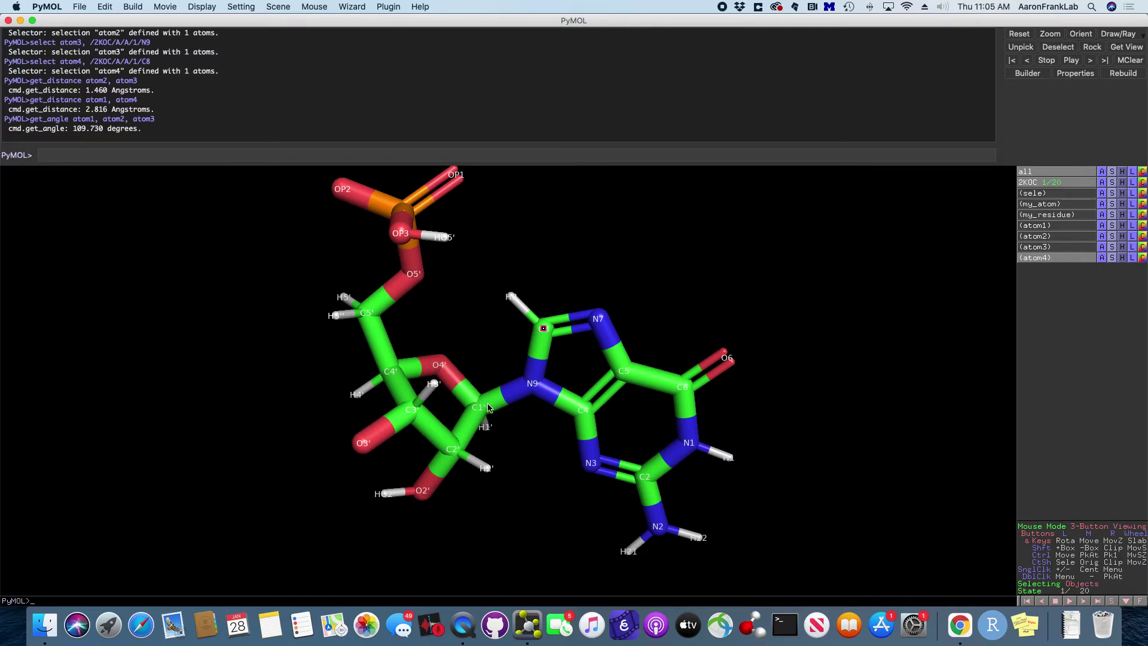
click(145, 155)
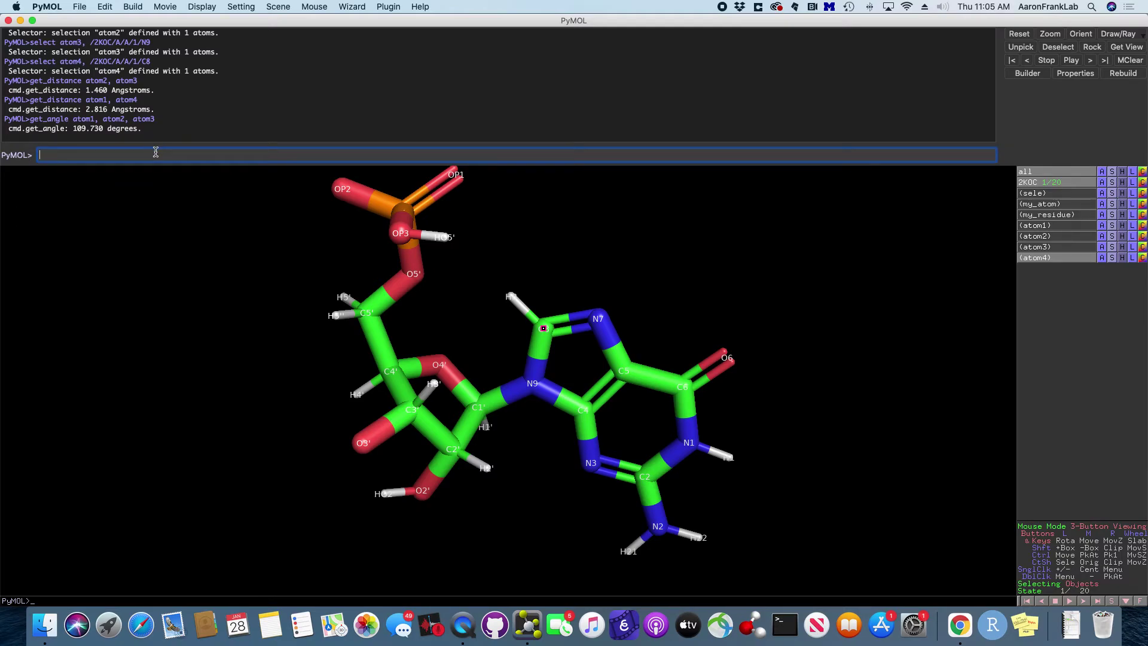
key(Up)
click(56, 154)
key(shift+End)
key(BackSpace)
key(BackSpace)
key(BackSpace)
text(om2)
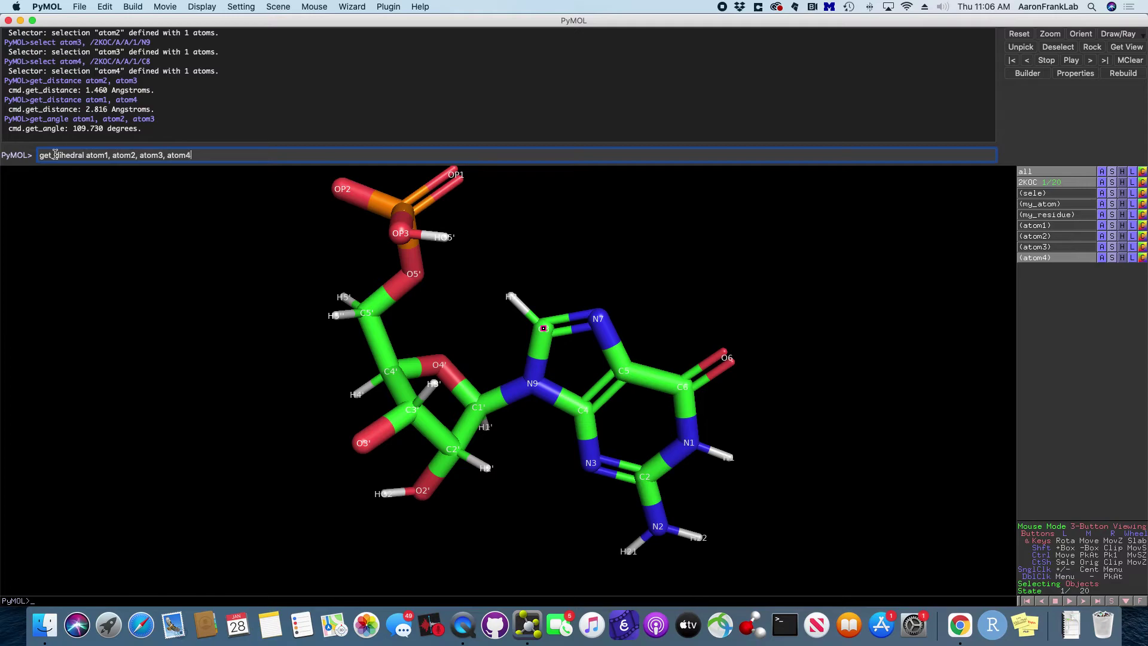
key(Return)
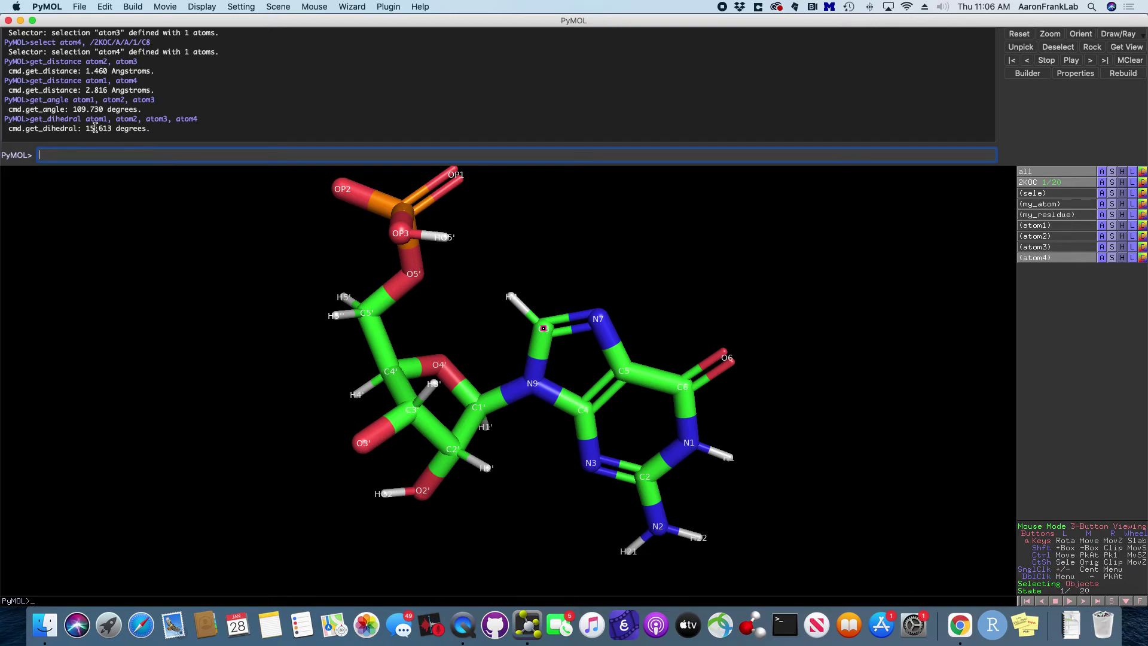
- Rotate the residue to examine the O4'–C1'–N9–C8 dihedral from the side and face on
click(509, 279)
drag(509, 279, 529, 366)
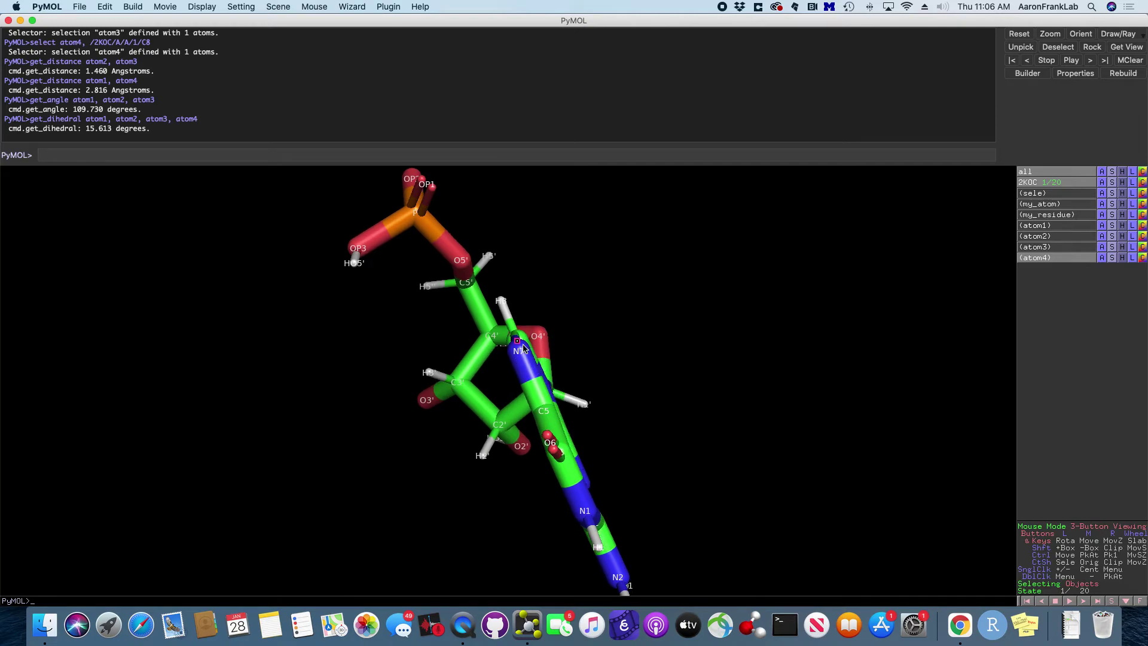
drag(502, 359, 585, 332)
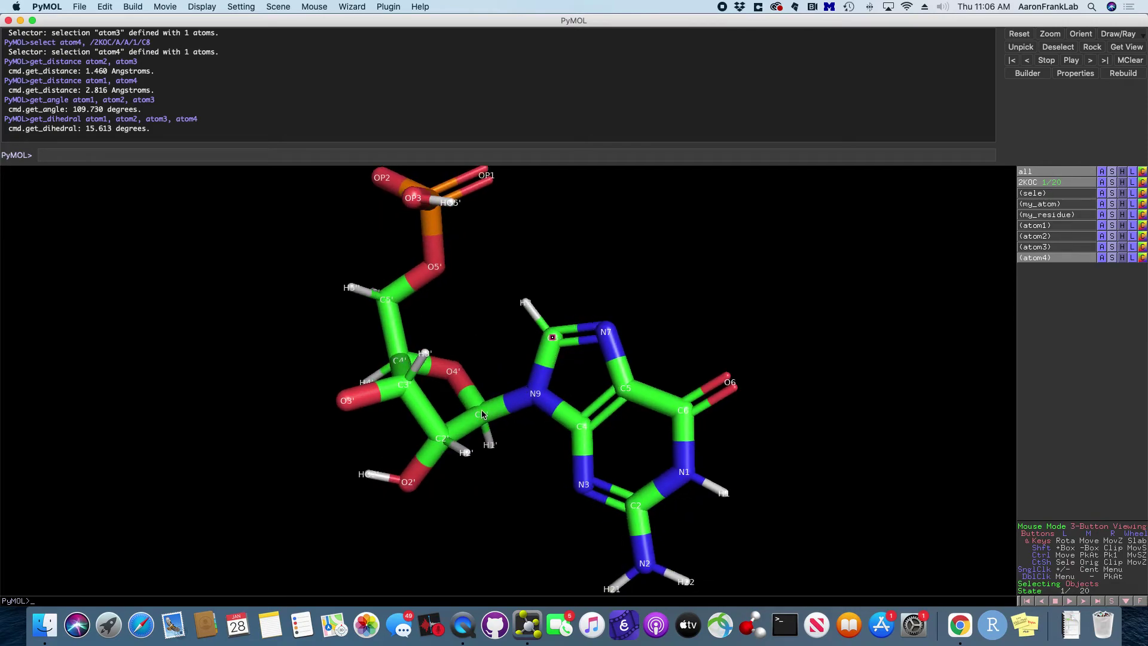
drag(637, 369, 547, 368)
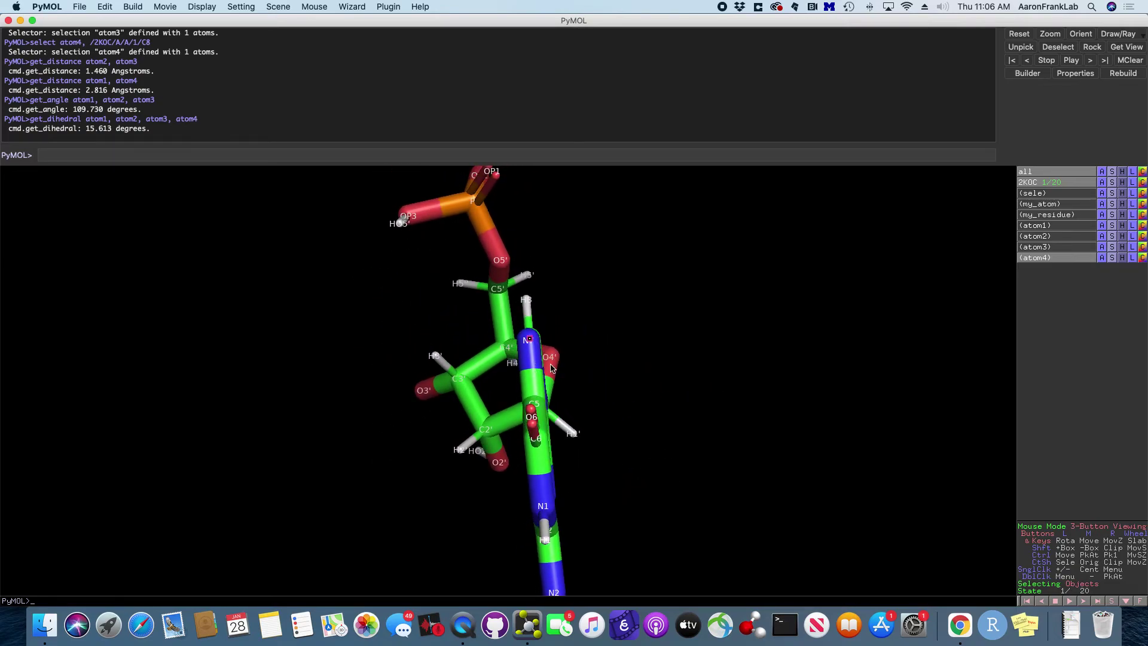
drag(538, 404, 561, 378)
drag(594, 412, 556, 354)
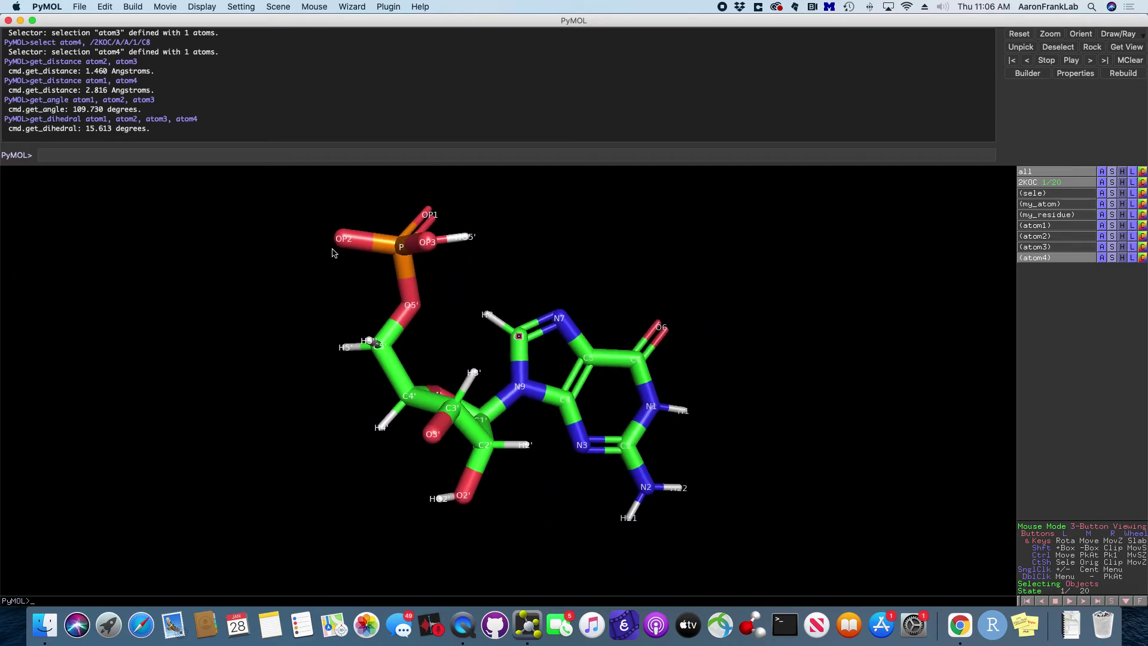
- Display the built-in help for get_distance and read its description, usage and examples
click(150, 157)
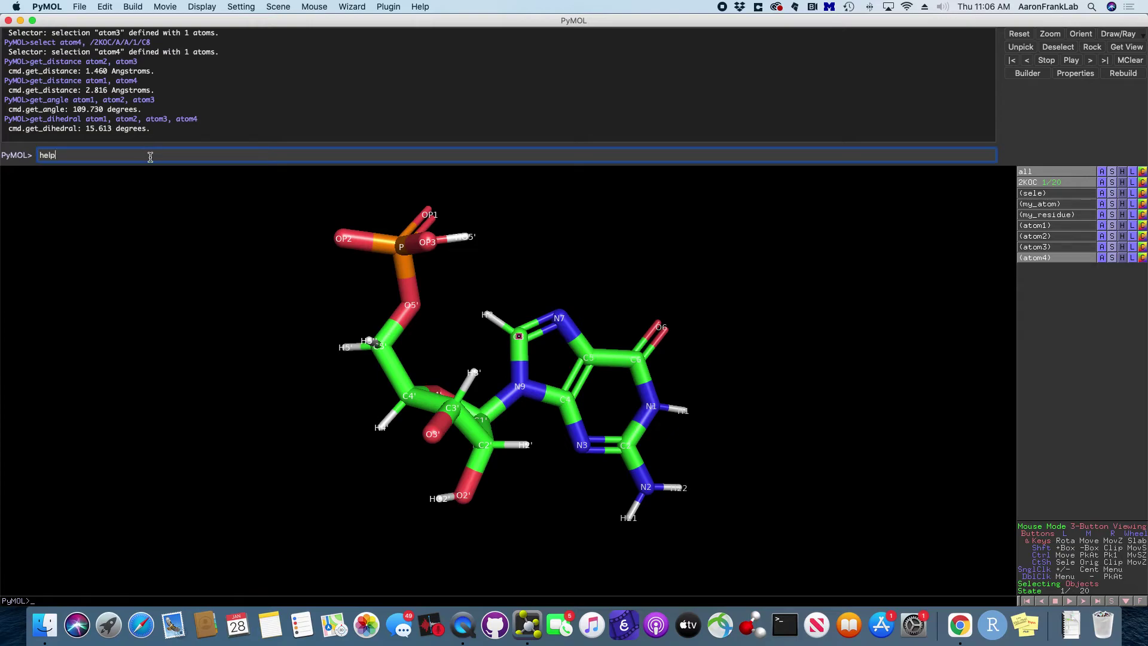
key(super+Tab)
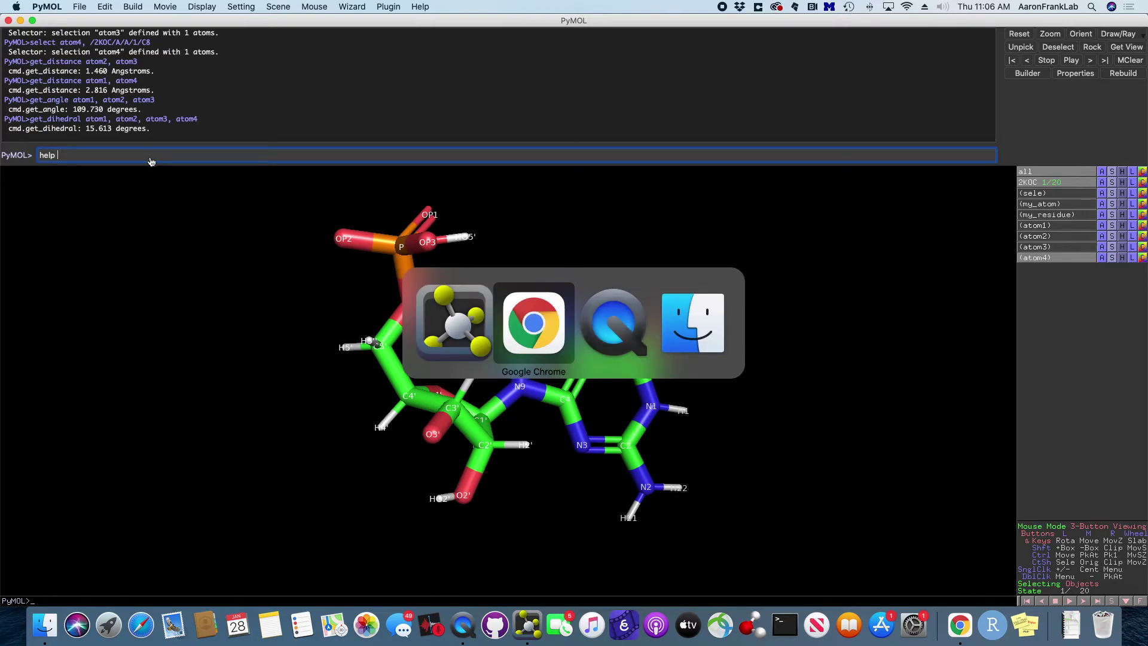
key(super+shift+Tab)
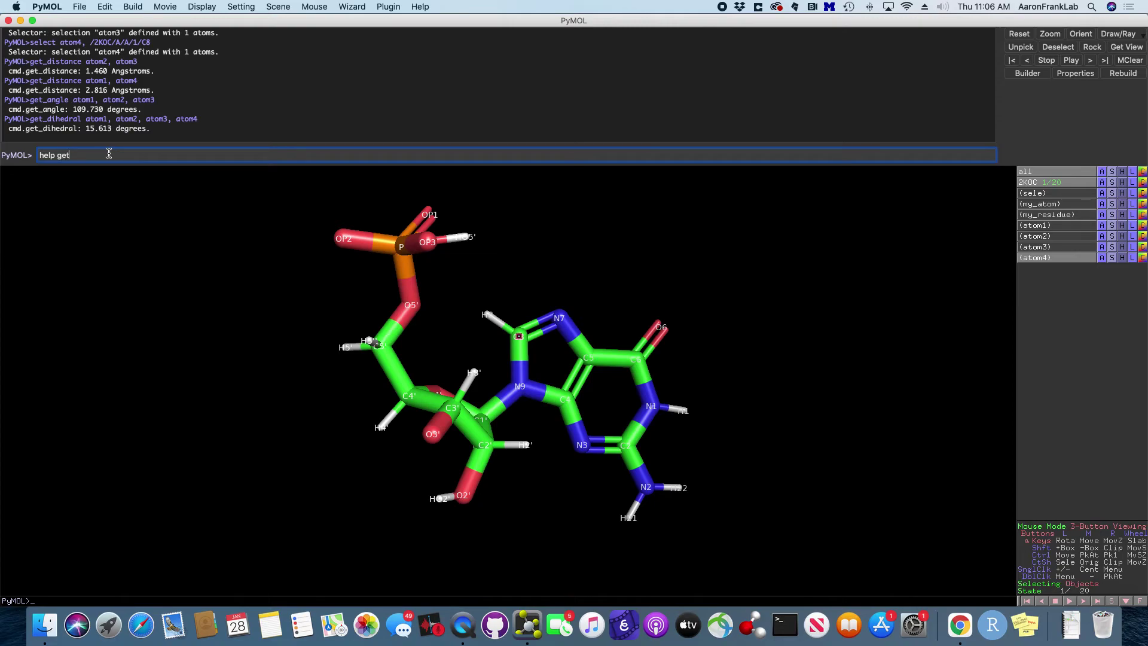
text(nce)
key(Return)
scroll(92, 110, up, 2)
scroll(93, 109, up, 5)
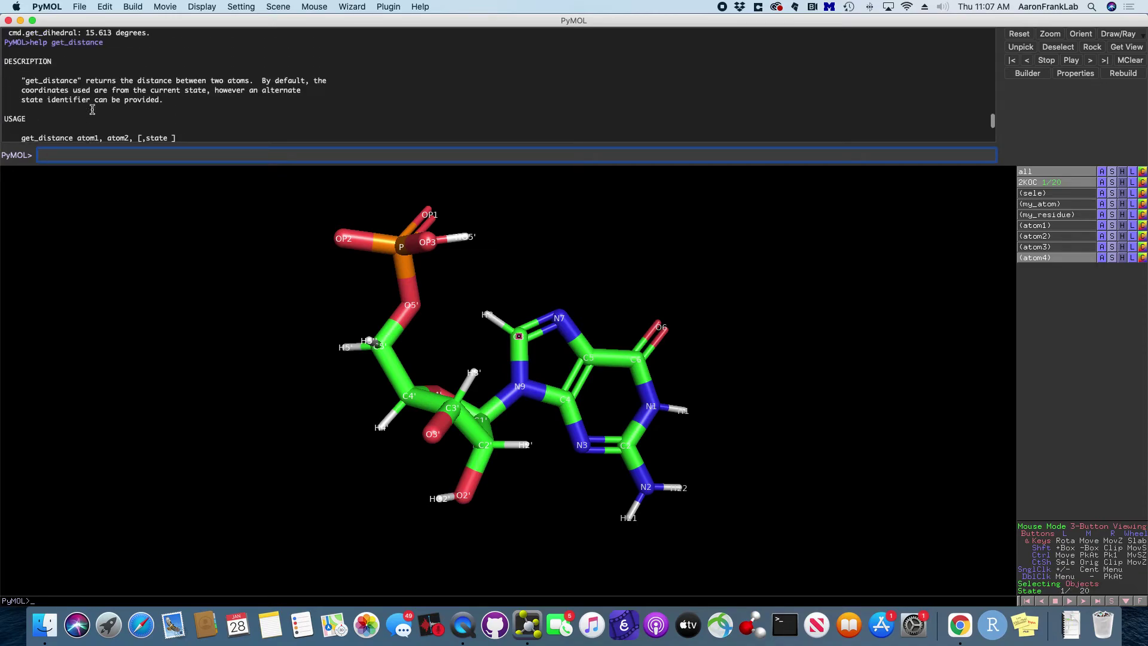
scroll(92, 110, up, 2)
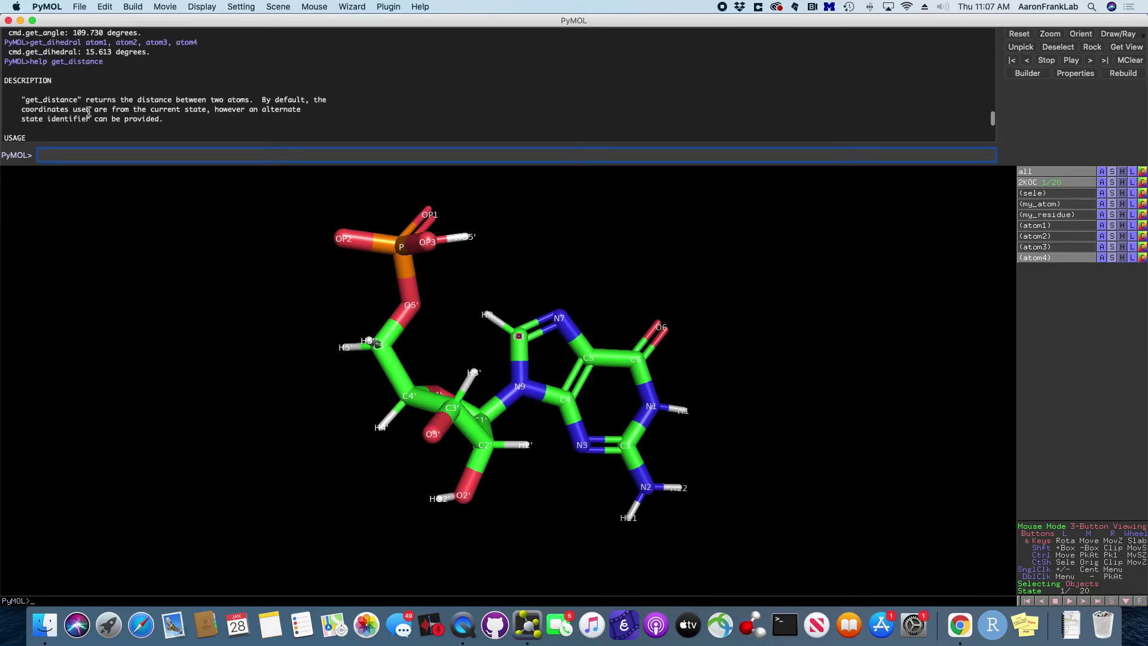
scroll(89, 112, down, 10)
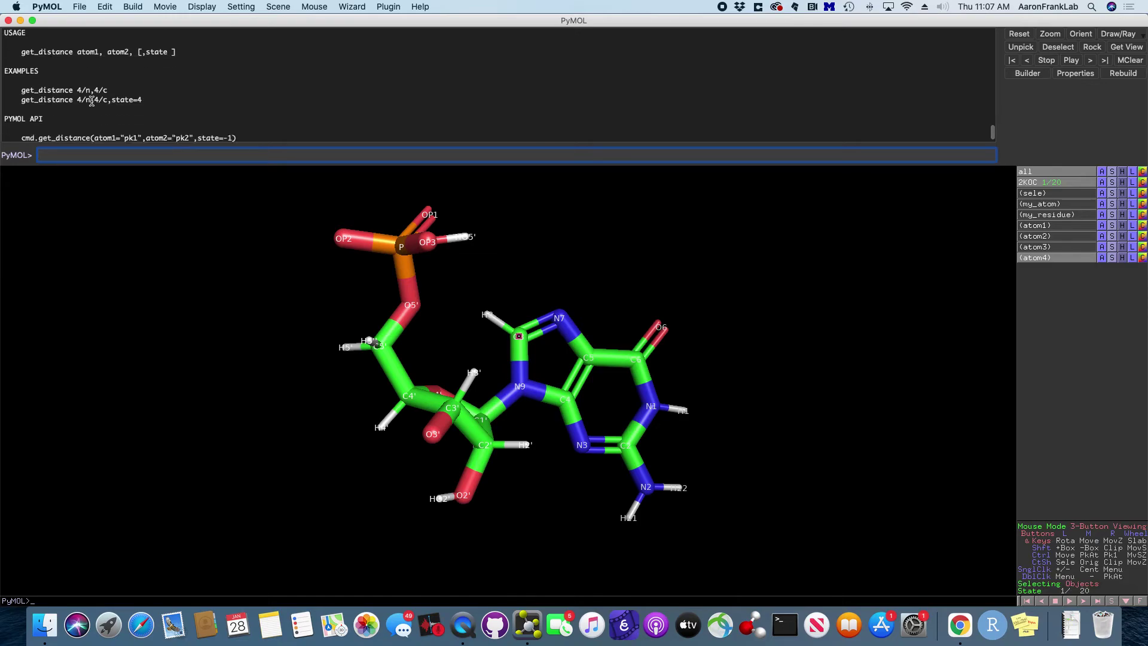
scroll(92, 101, down, 2)
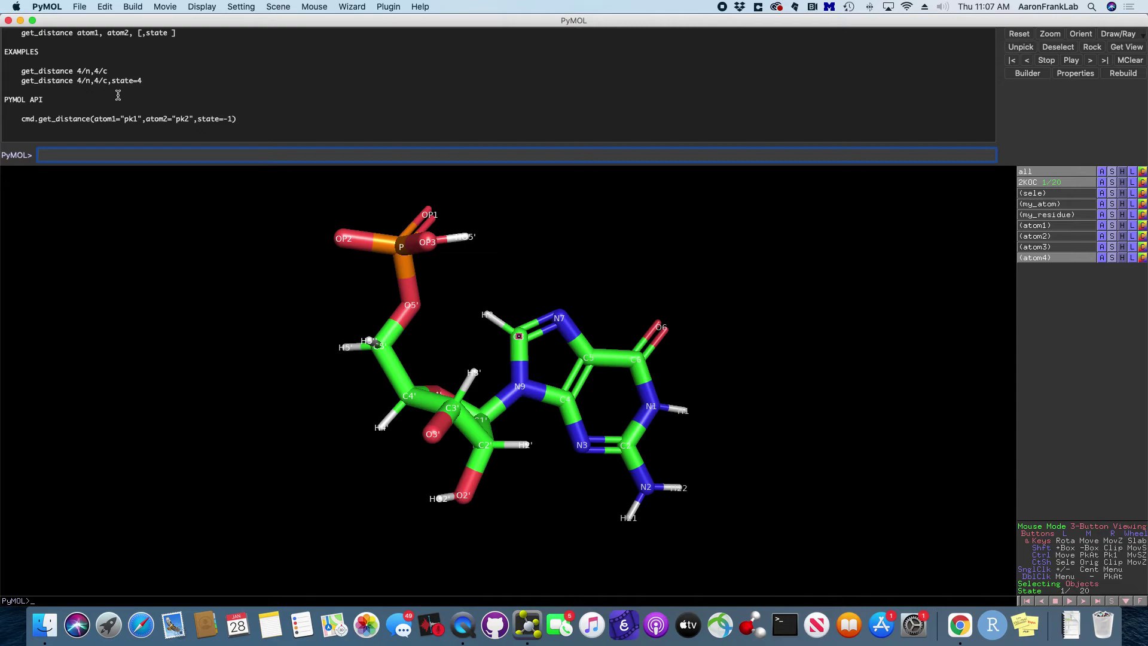
scroll(117, 94, up, 6)
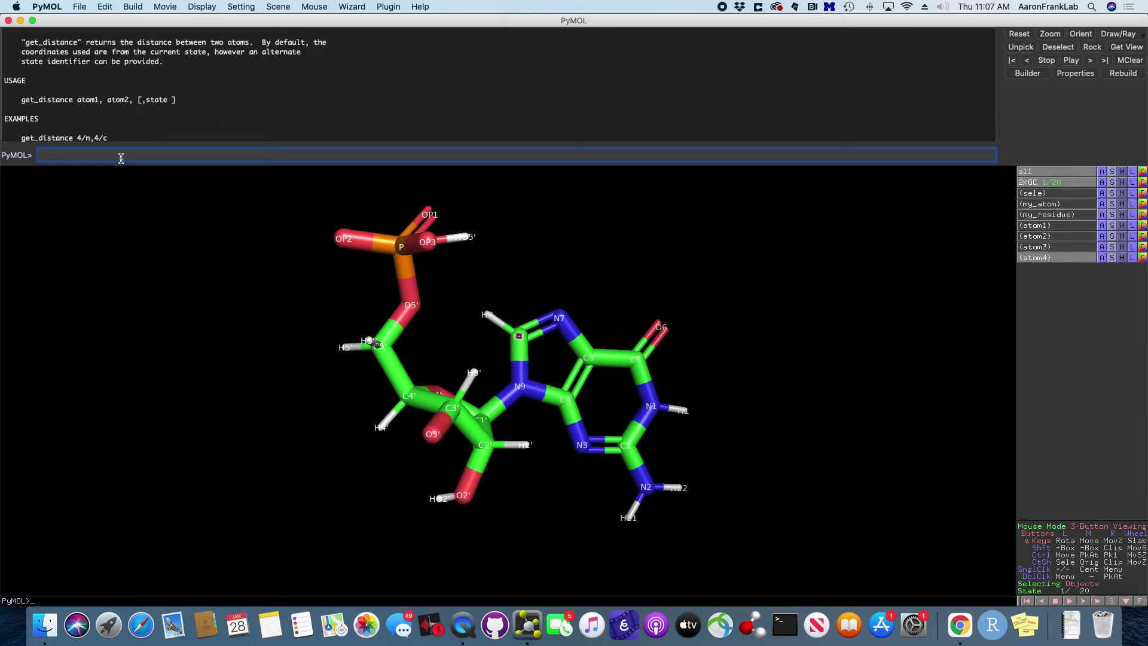
- Measure the dihedral of atom1, atom2, atom3 and atom4 with get_dihedral for state=1 and state=2
double_click(153, 99)
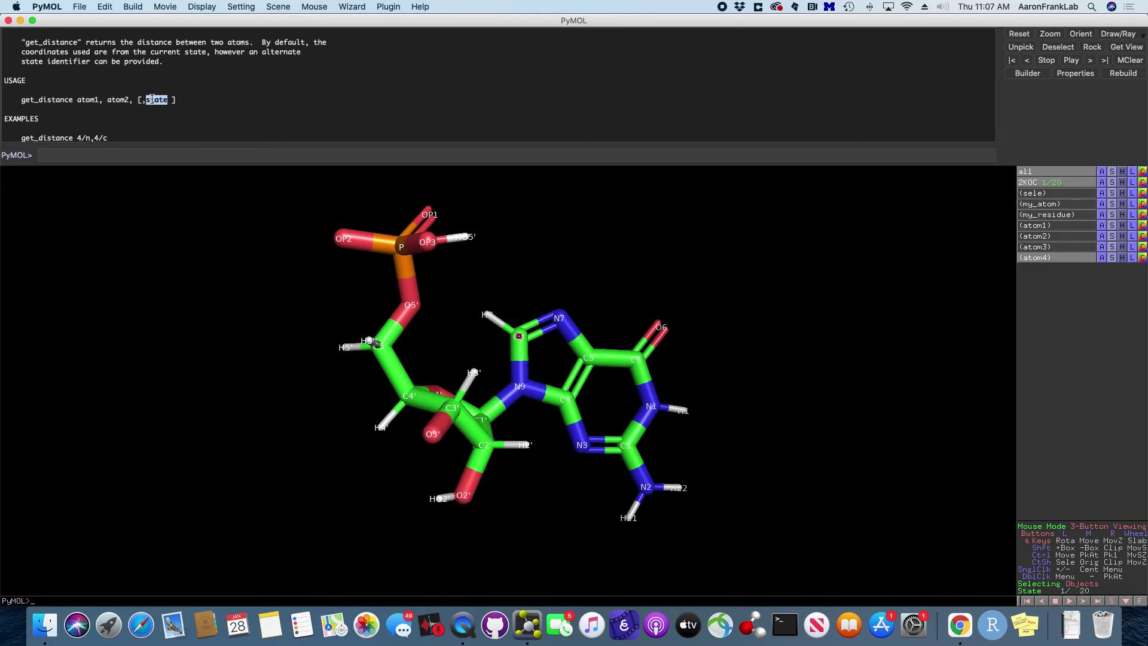
click(594, 155)
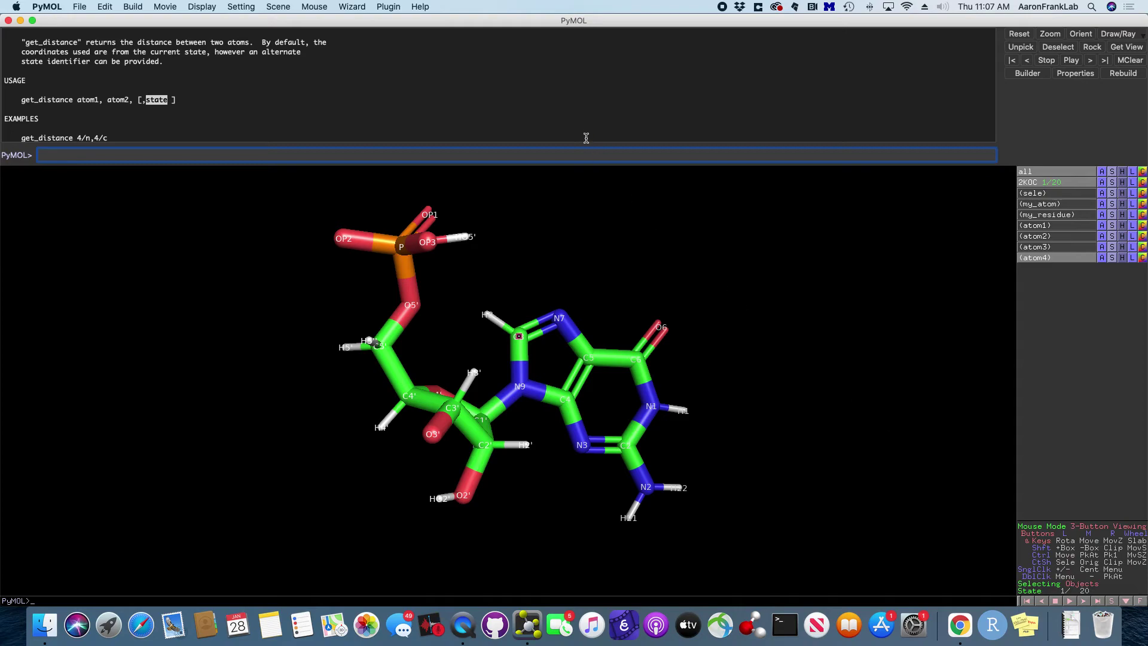
key(Up)
key(Up)
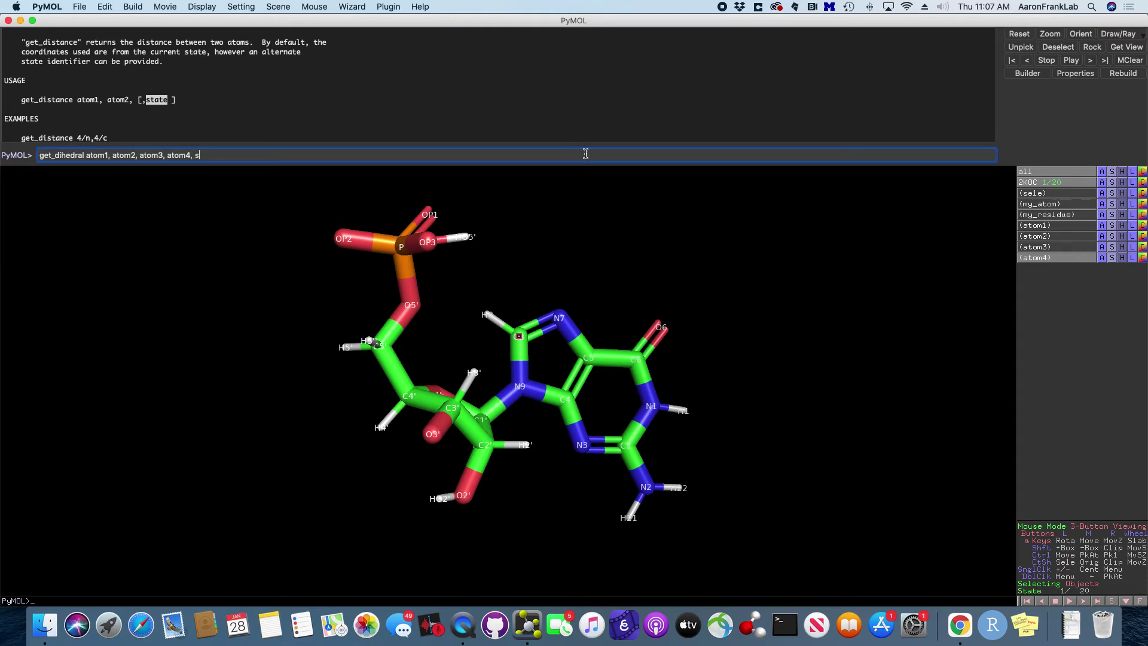
text(, state=1)
key(Return)
key(Up)
text(2)
key(Return)
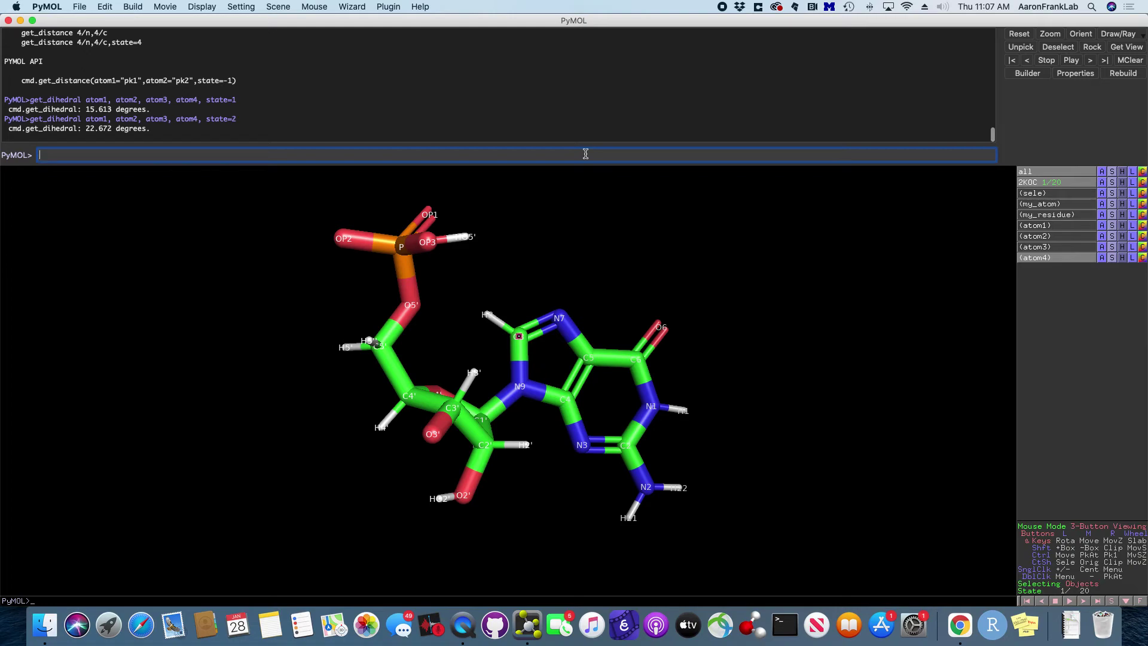
- Display state 2 of 2KOC and rotate the residue to examine its glycosidic dihedral edge-on
key(Up)
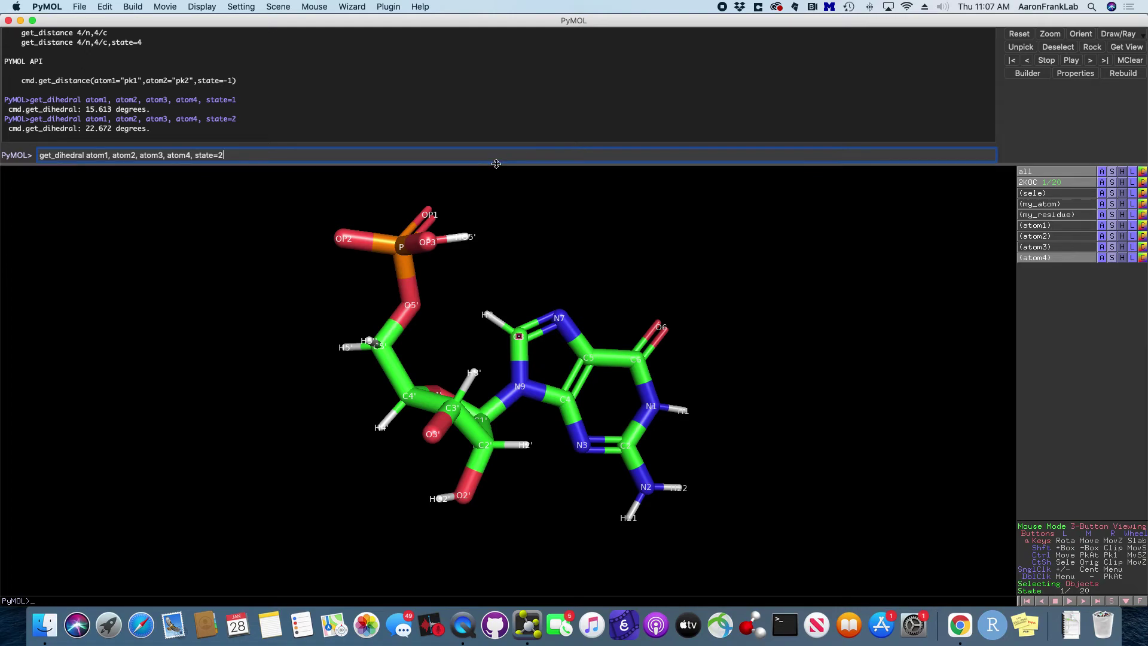
drag(740, 393, 568, 381)
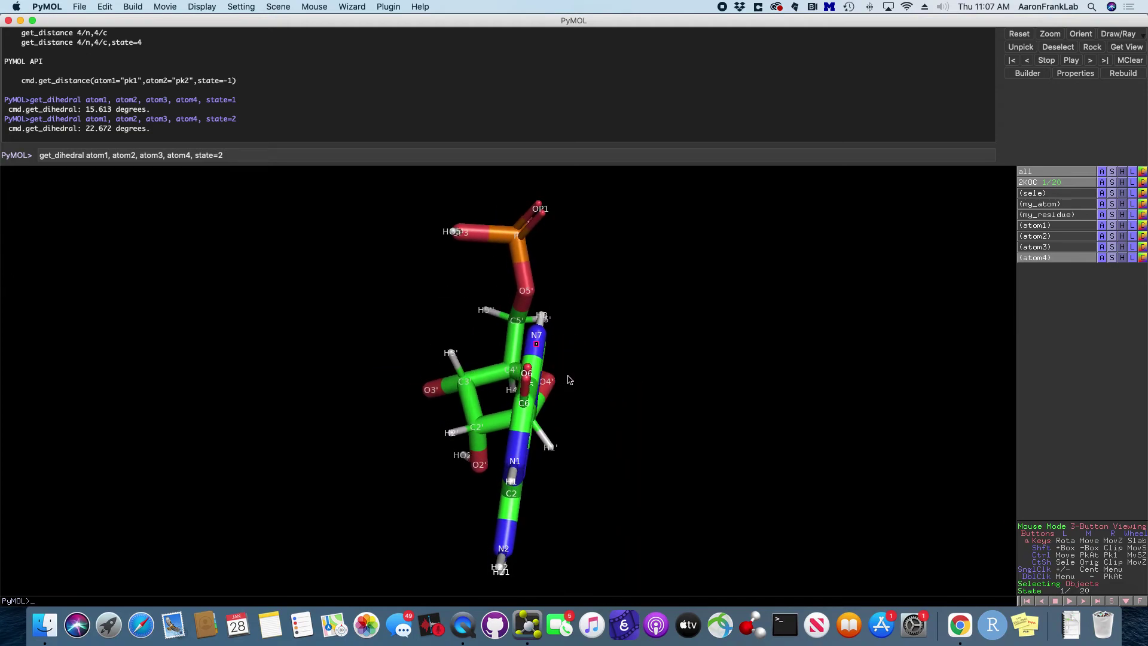
click(1085, 602)
drag(672, 329, 636, 327)
drag(635, 323, 641, 321)
- Measure the atom1–atom4 dihedral with get_dihedral for state=3, and display state 3 of 2KOC, turning the residue face on
click(290, 150)
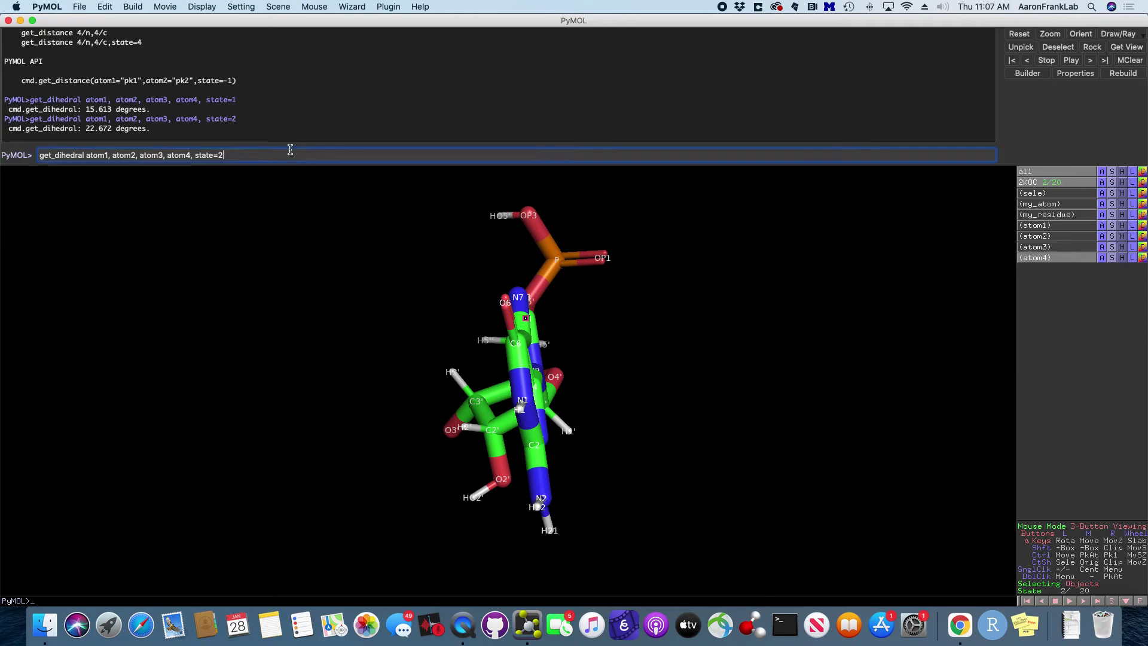
key(Return)
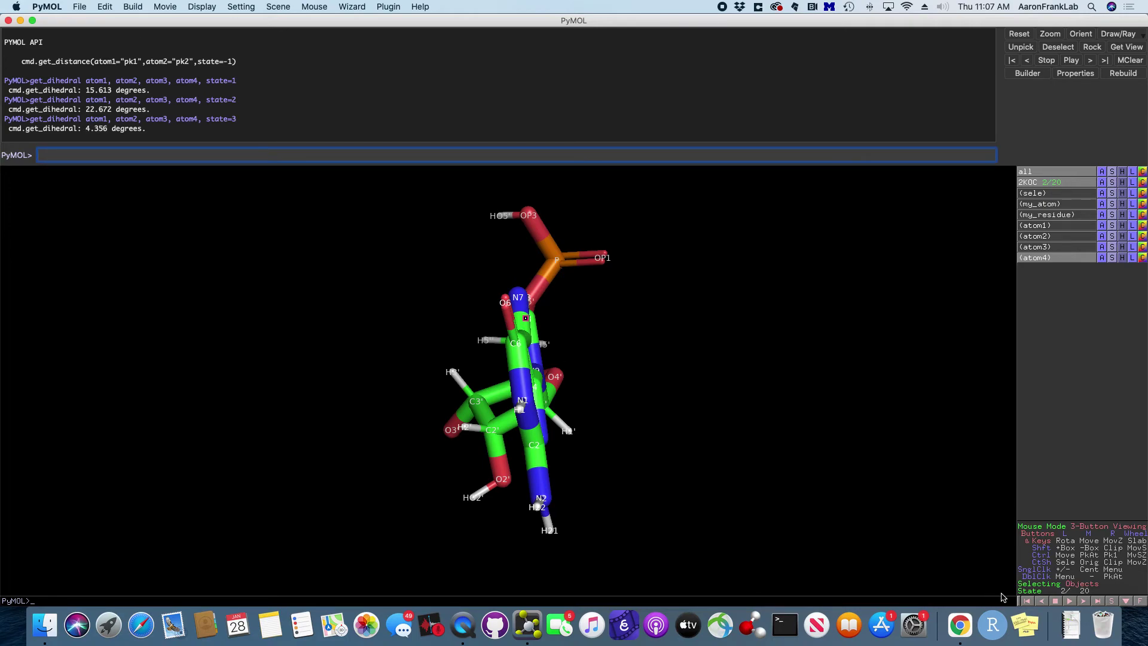
click(1085, 600)
mouse_move(599, 409)
mouse_down()
mouse_move(615, 414)
mouse_move(610, 403)
mouse_move(574, 402)
mouse_move(588, 398)
mouse_up()
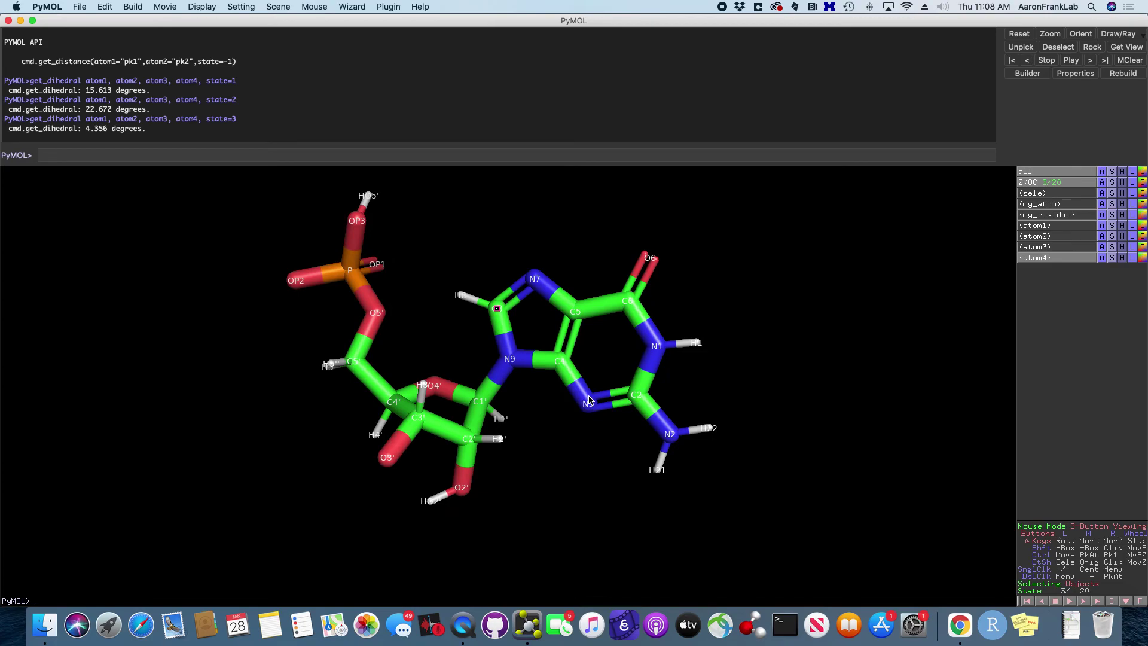
- Recall the get_dihedral command with state=3 and highlight its state argument without running it
click(182, 155)
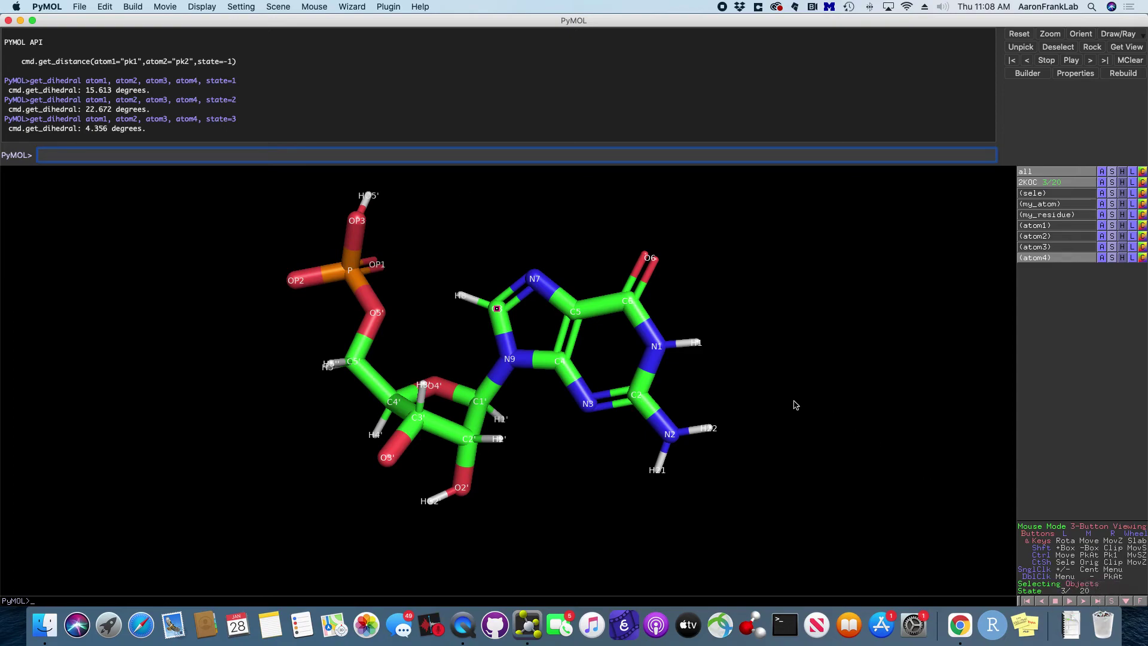
key(Up)
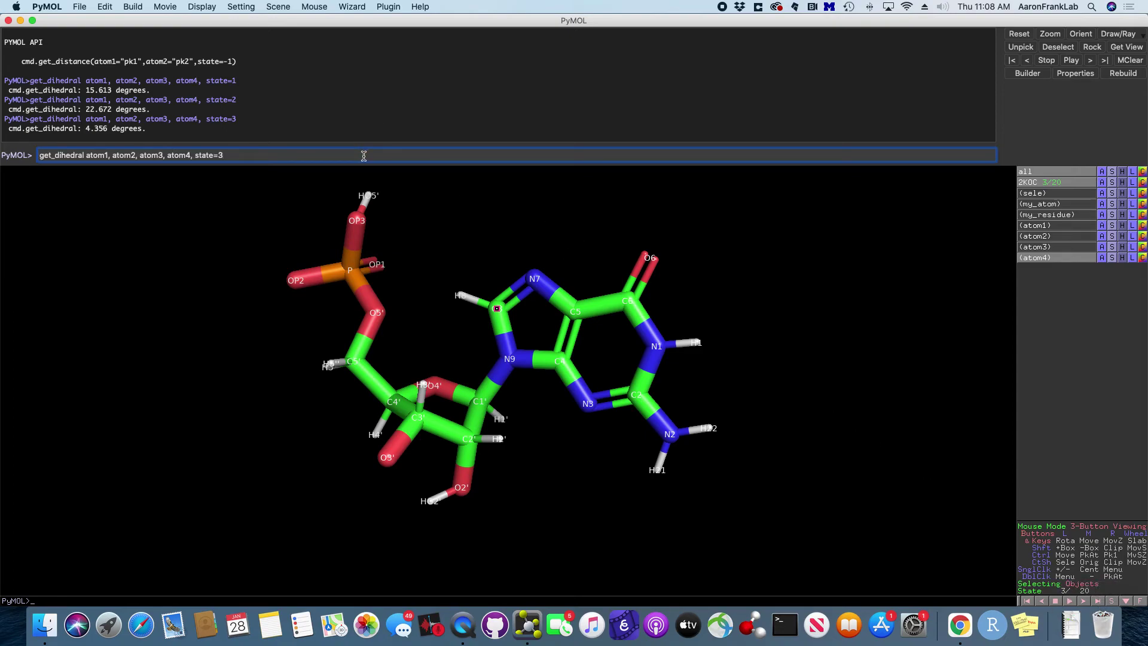
double_click(196, 156)
click(278, 153)
- Switch to Chrome and open the Select page from PyMOLWiki's Commands category, reading down to its See Also links
key(super+Tab)
scroll(282, 236, left, 5)
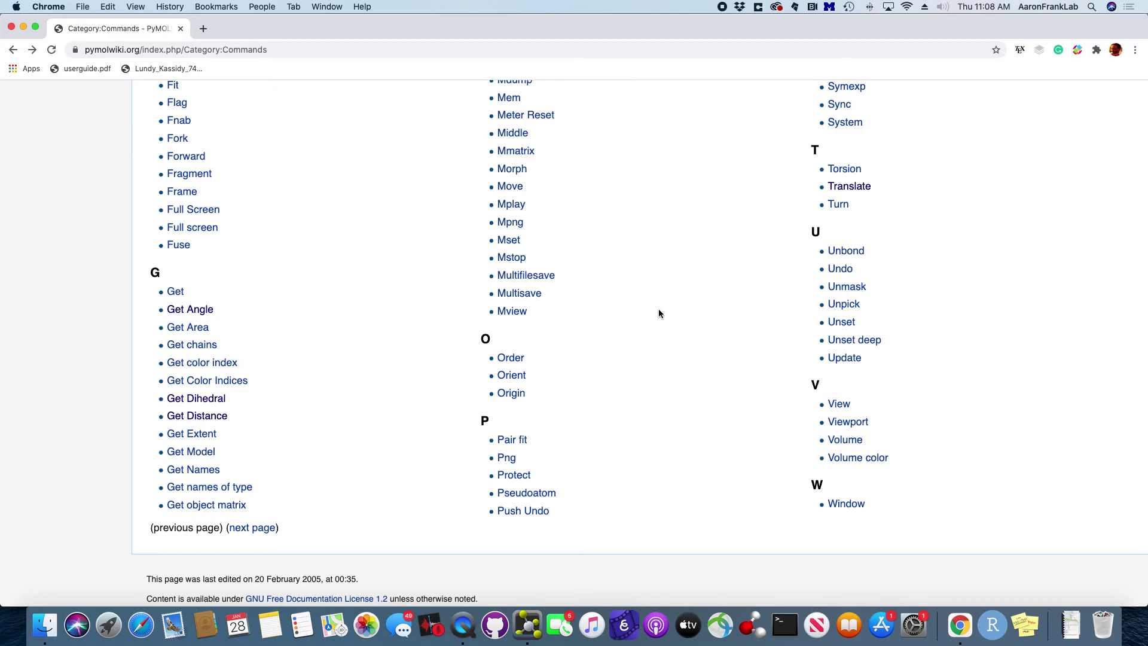
scroll(659, 310, up, 2)
scroll(658, 313, up, 8)
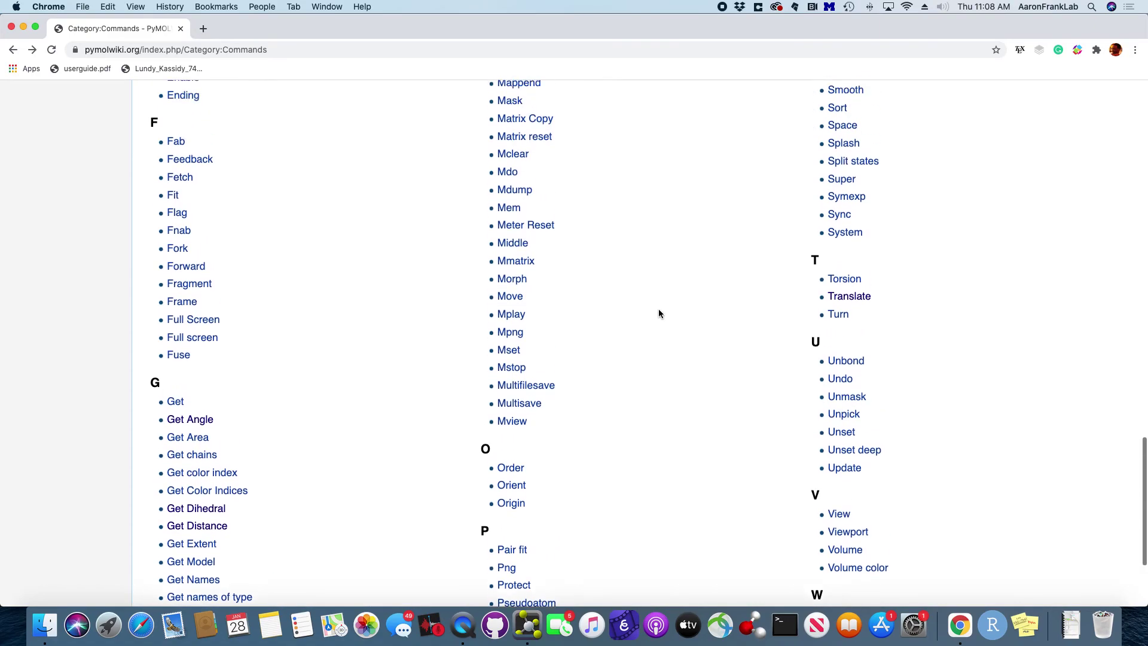
scroll(808, 287, up, 10)
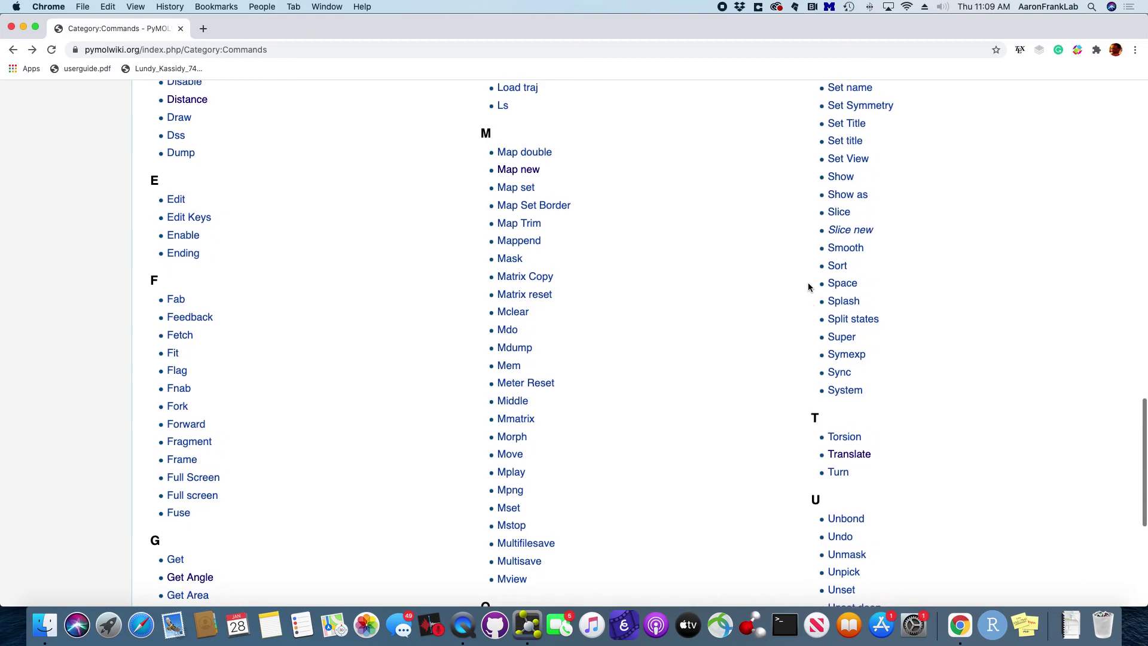
scroll(808, 287, up, 2)
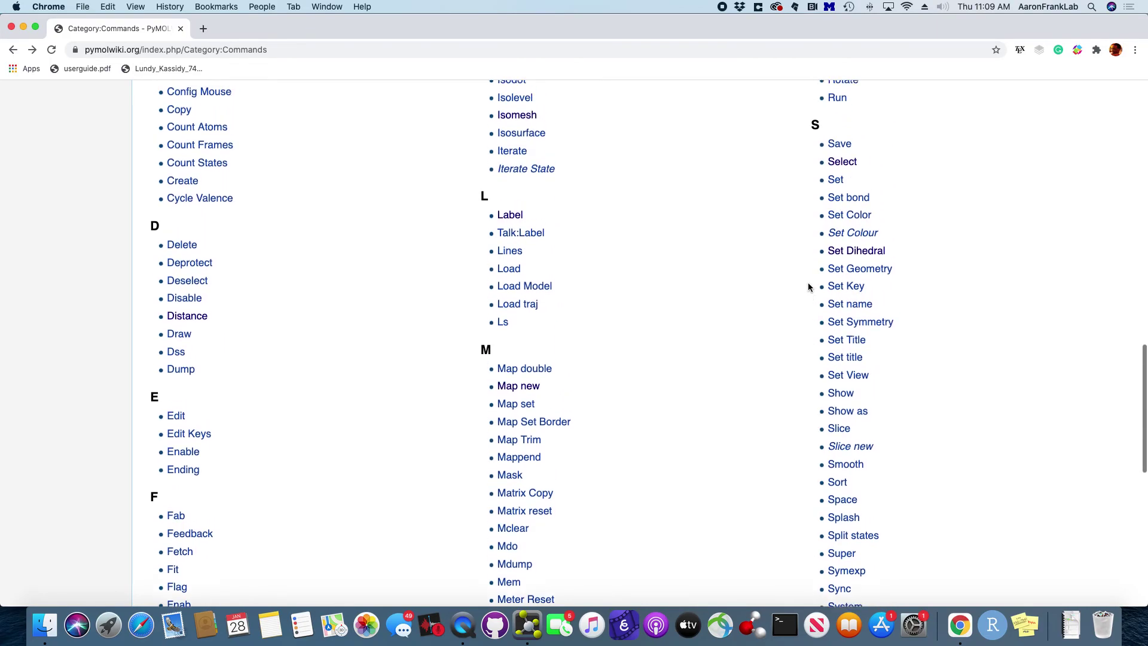
click(842, 174)
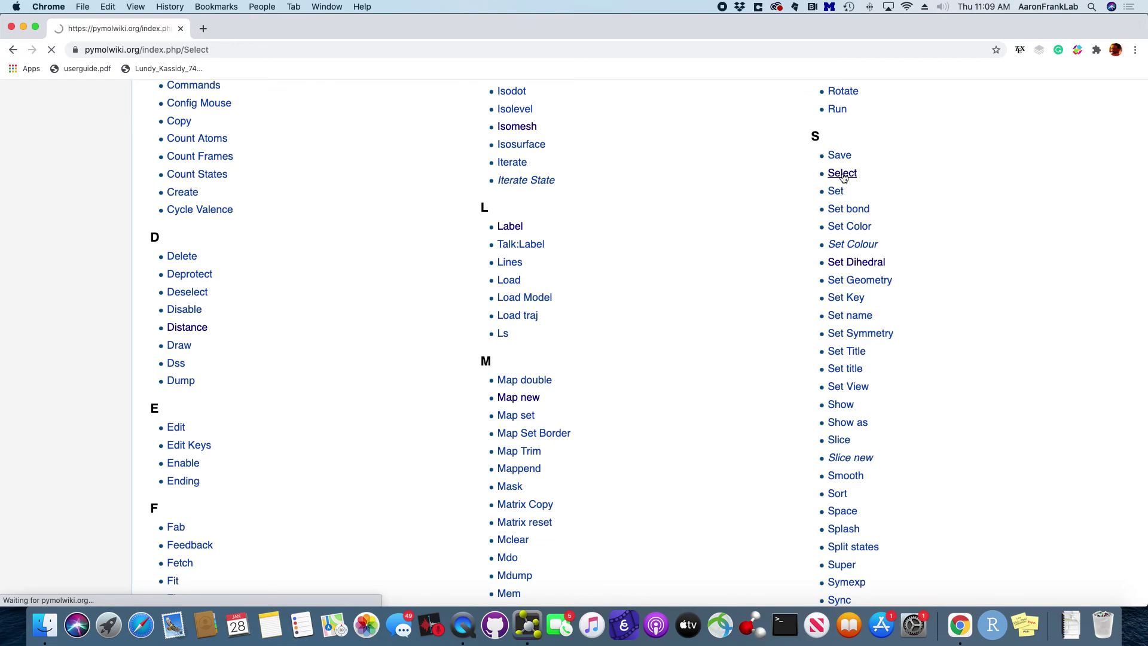
scroll(725, 324, down, 10)
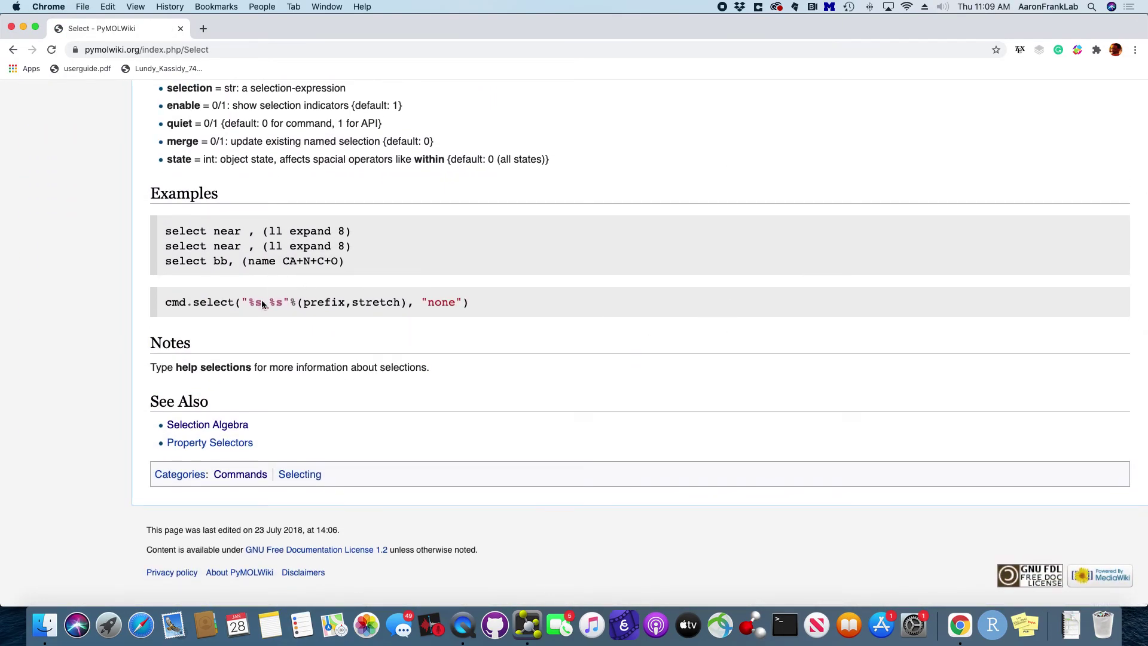
- Open the Selection Algebra page and examine its table of selection operators and modifiers
click(223, 426)
scroll(357, 314, down, 1)
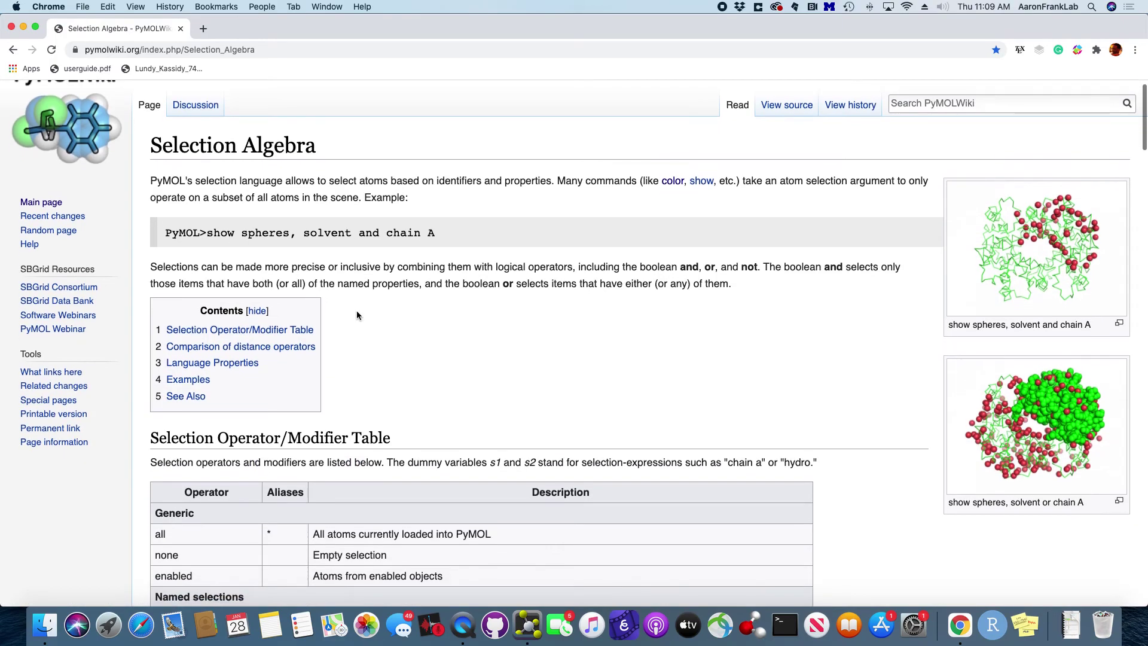
scroll(357, 315, up, 1)
scroll(357, 315, down, 3)
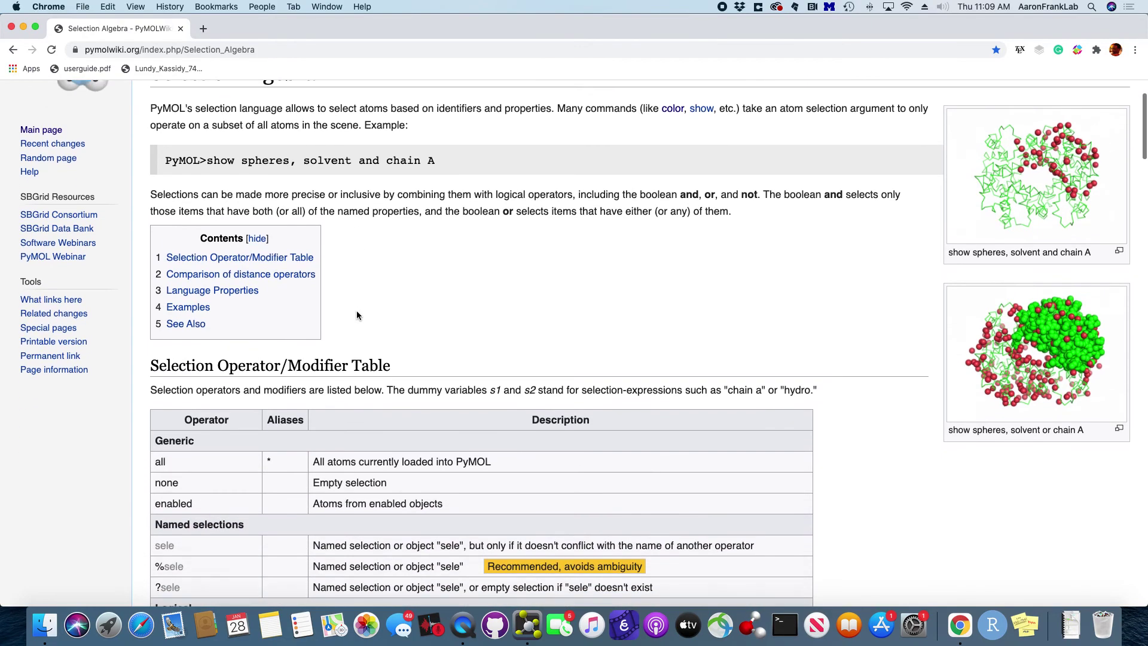
scroll(357, 315, down, 15)
scroll(357, 315, down, 11)
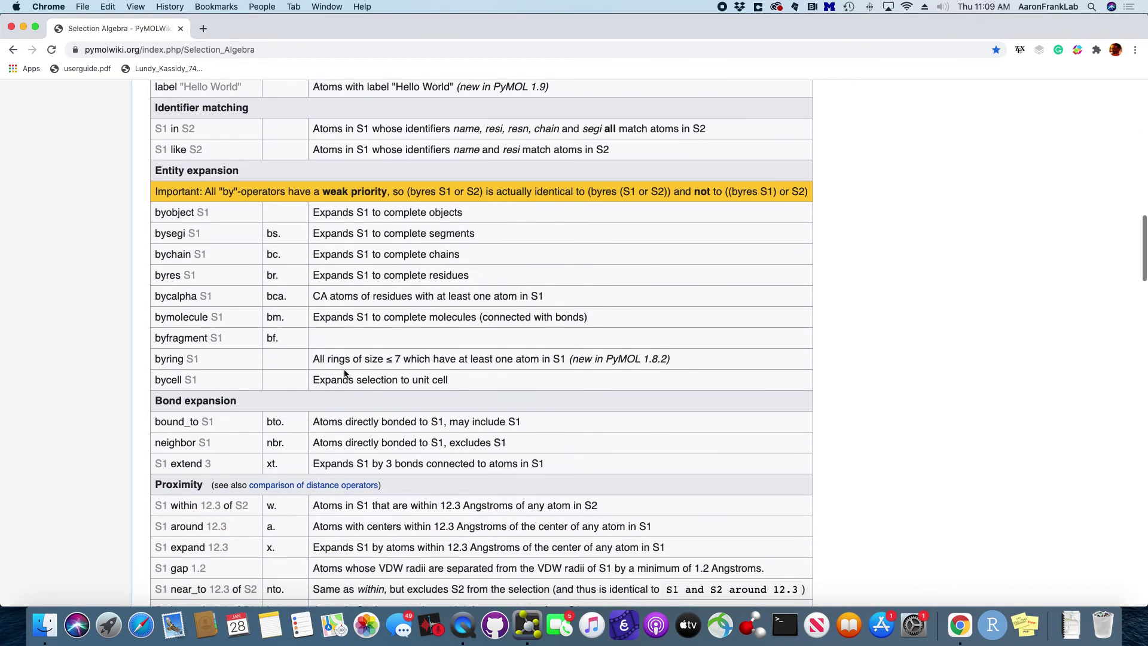
scroll(344, 374, down, 16)
scroll(344, 373, down, 7)
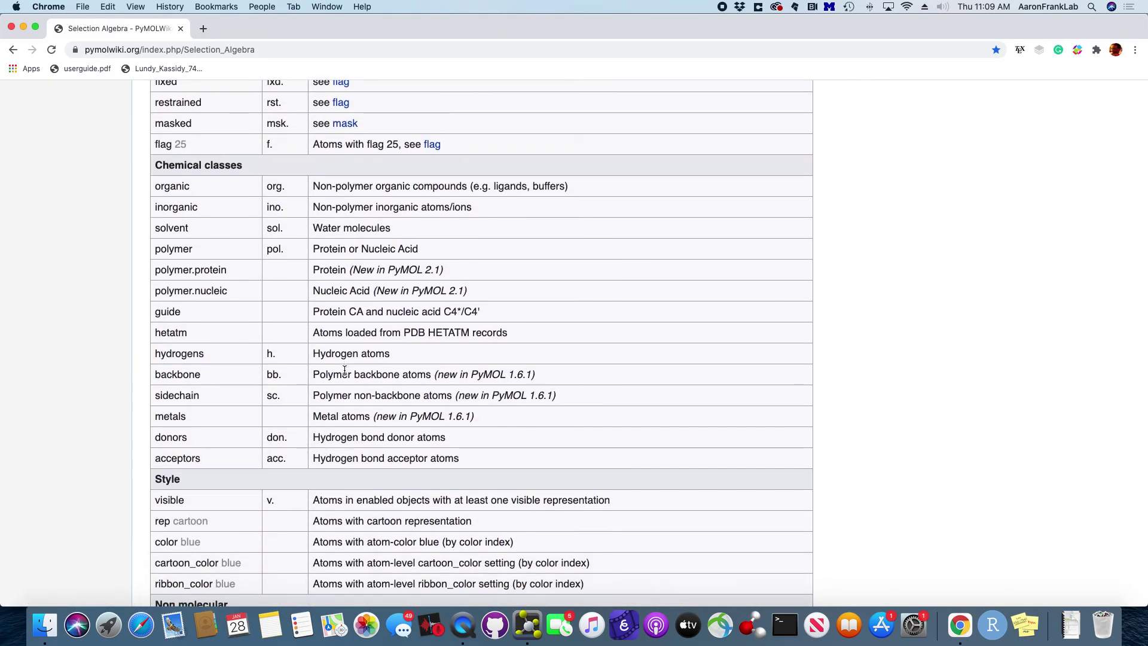
scroll(344, 370, down, 9)
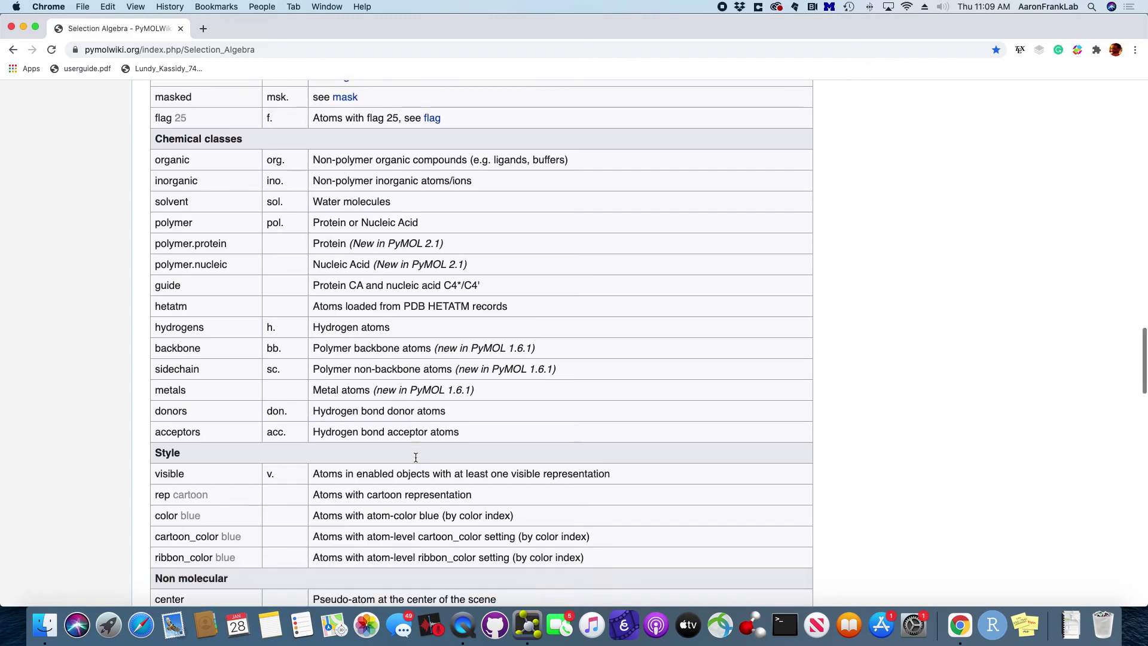
scroll(415, 457, down, 8)
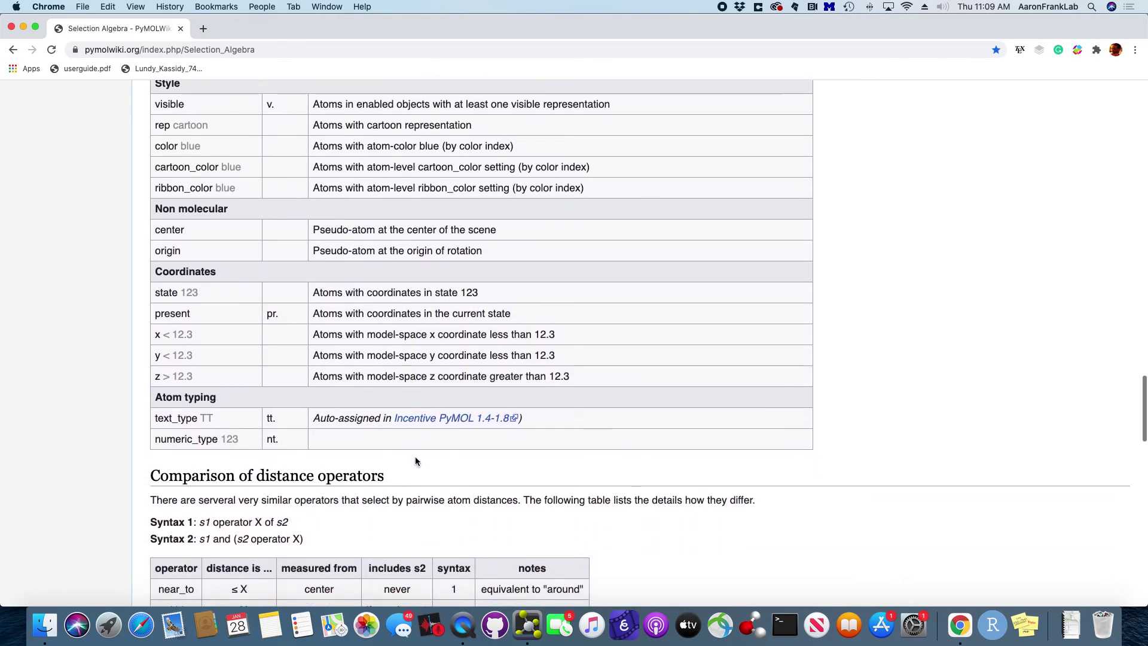
- Read the distance operator comparison, language properties and example select expressions down to the See Also links
scroll(415, 457, down, 5)
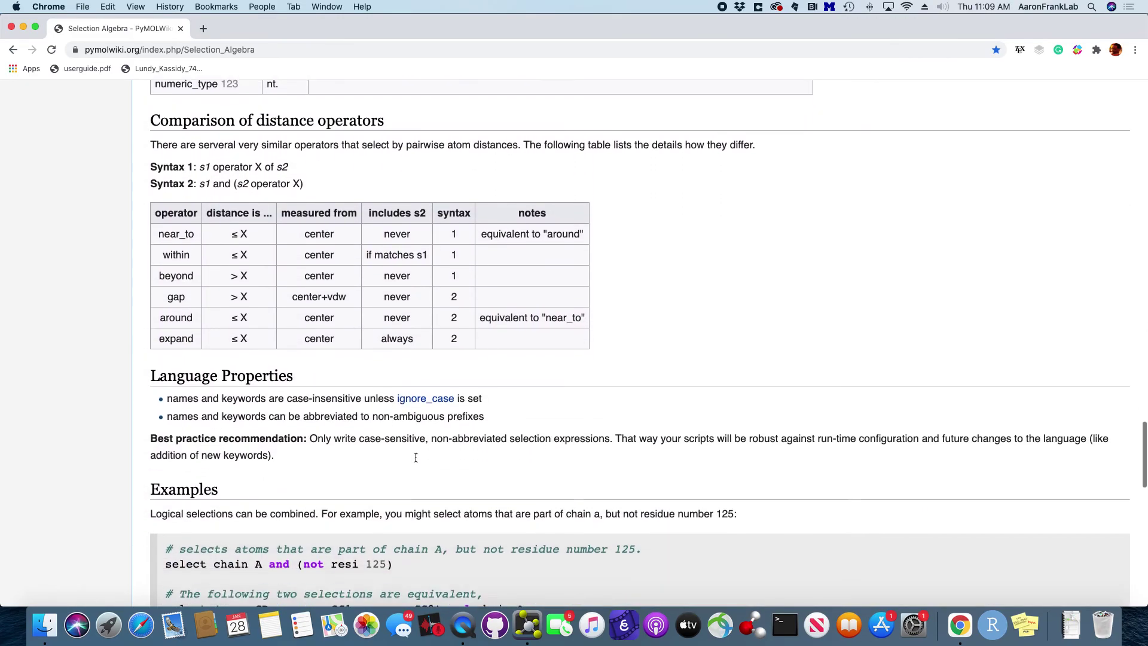
scroll(415, 457, down, 8)
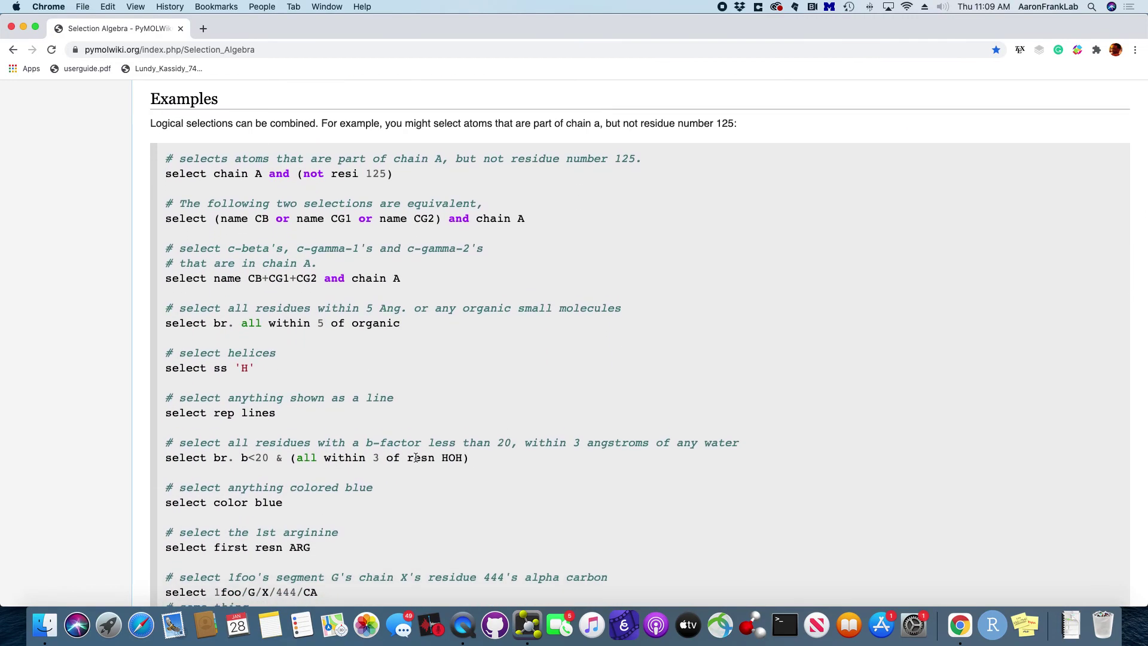
scroll(416, 458, down, 3)
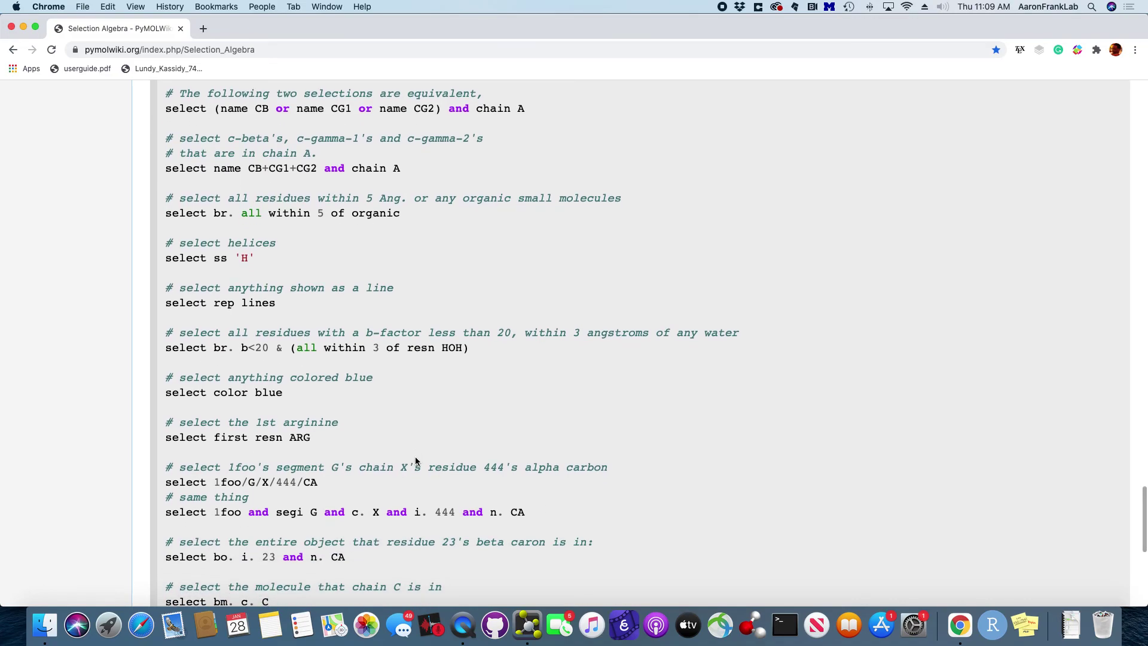
scroll(415, 460, down, 2)
scroll(416, 460, down, 4)
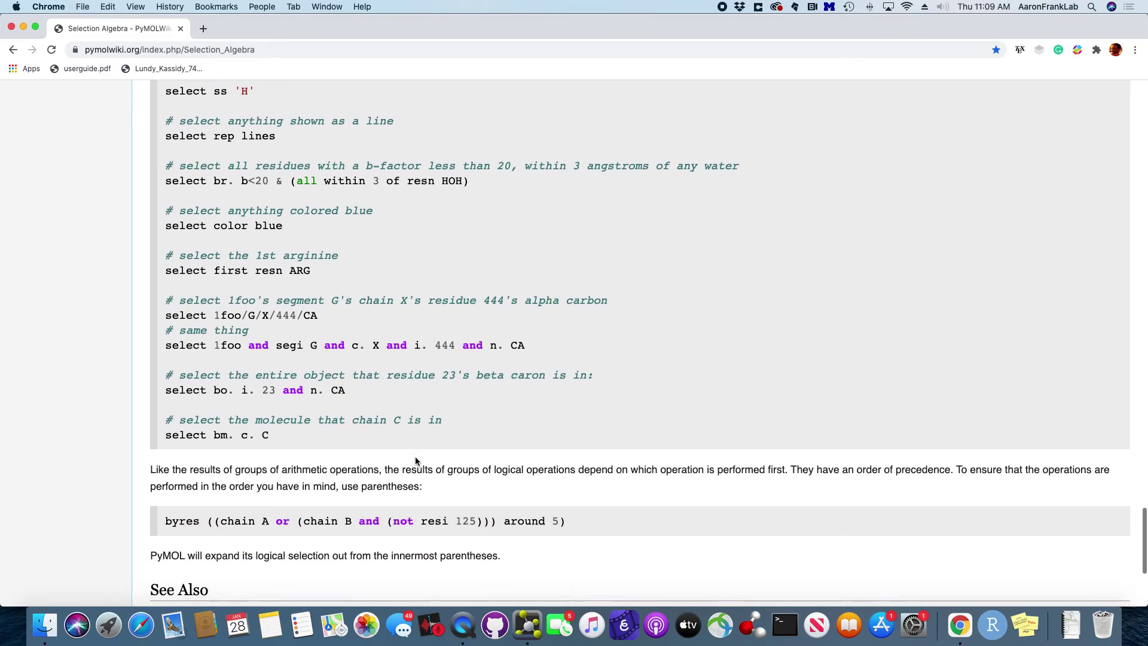
scroll(415, 457, down, 5)
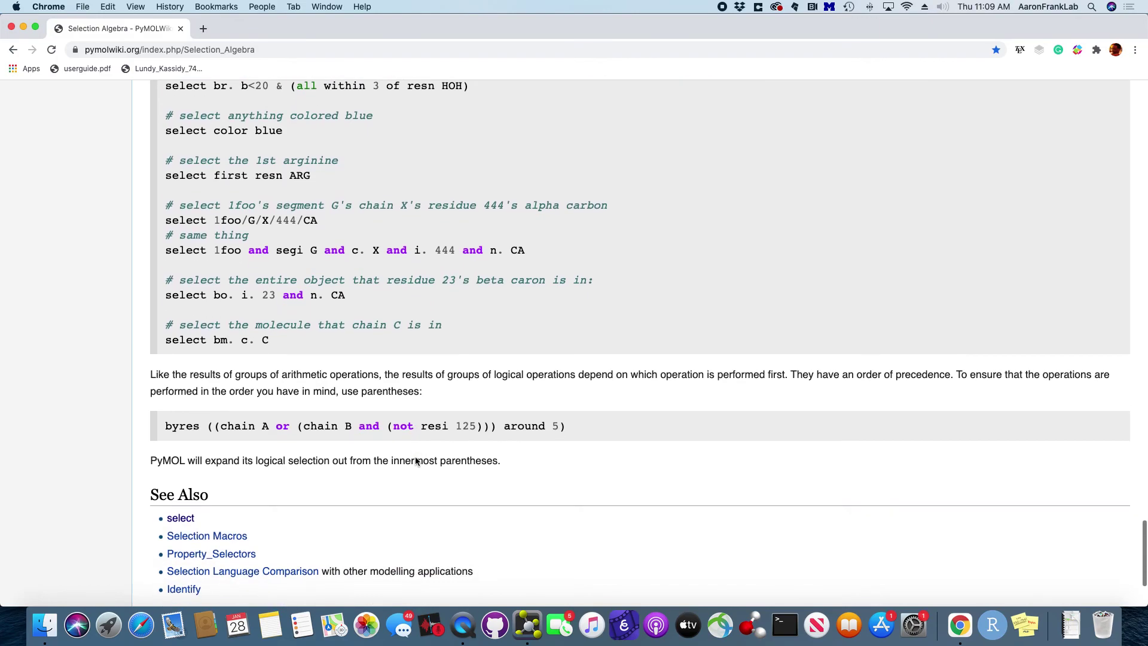
- Look back over the Selection Algebra page and return through the Select page to the Commands category list
scroll(415, 460, up, 20)
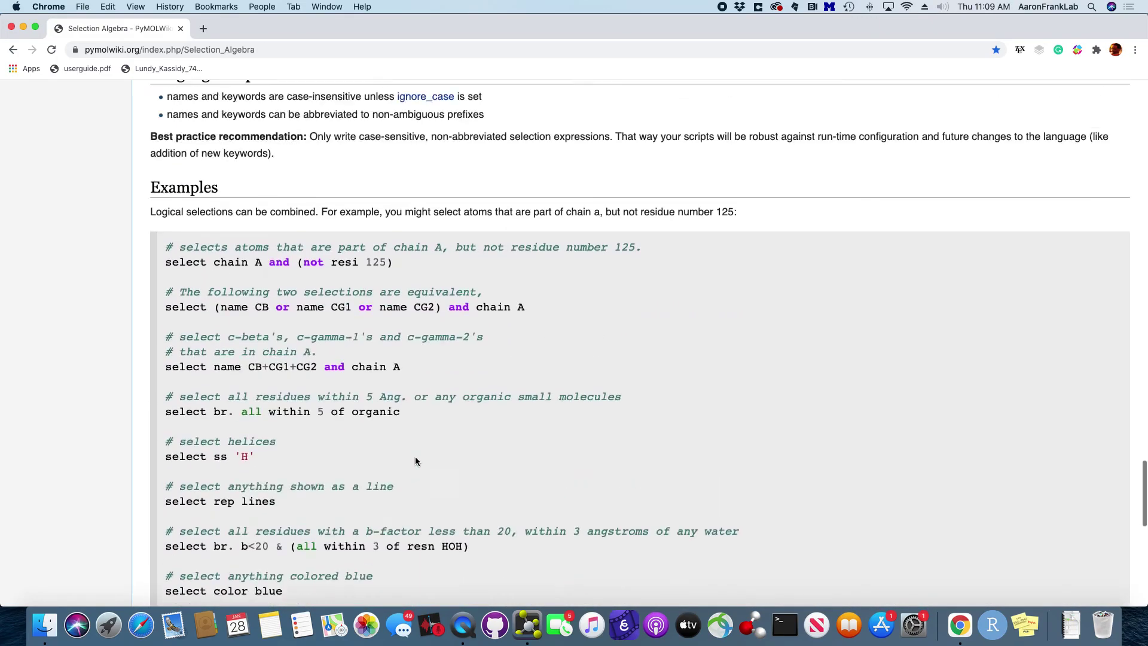
scroll(415, 460, up, 20)
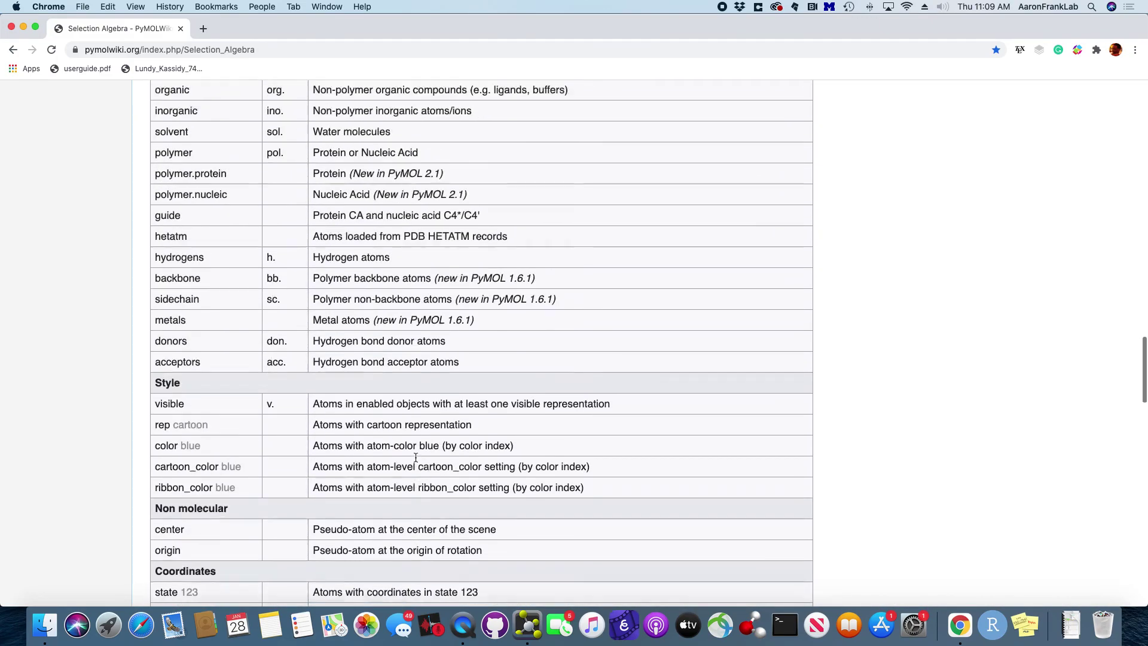
scroll(415, 457, up, 6)
scroll(415, 457, left, 5)
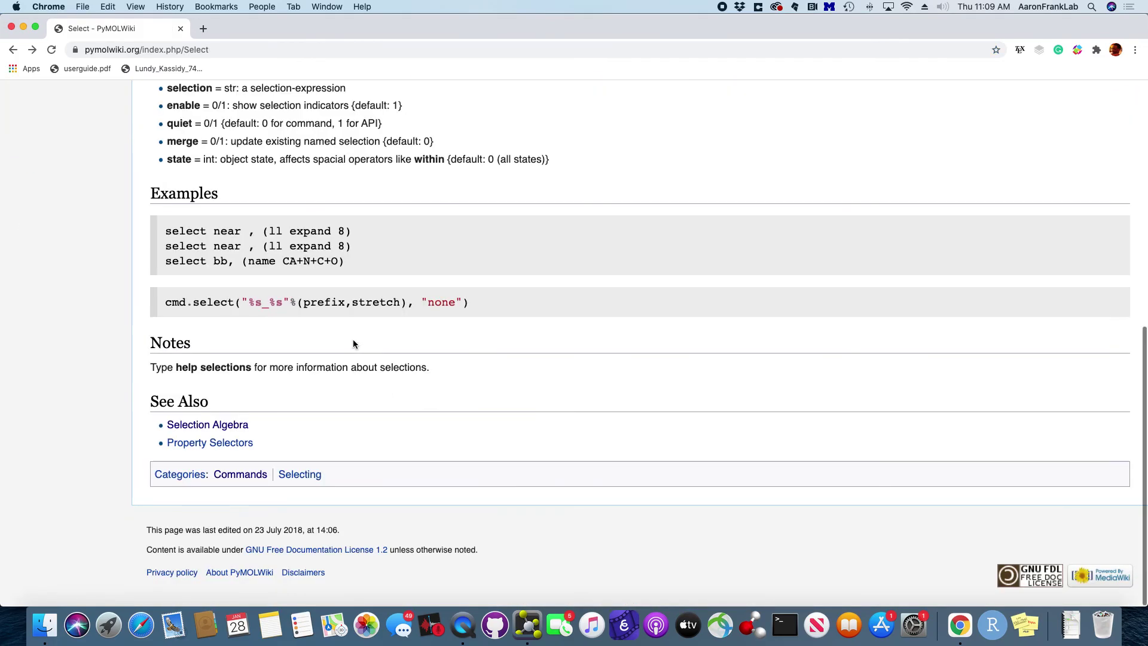
scroll(320, 317, up, 8)
scroll(320, 317, up, 3)
scroll(270, 299, left, 5)
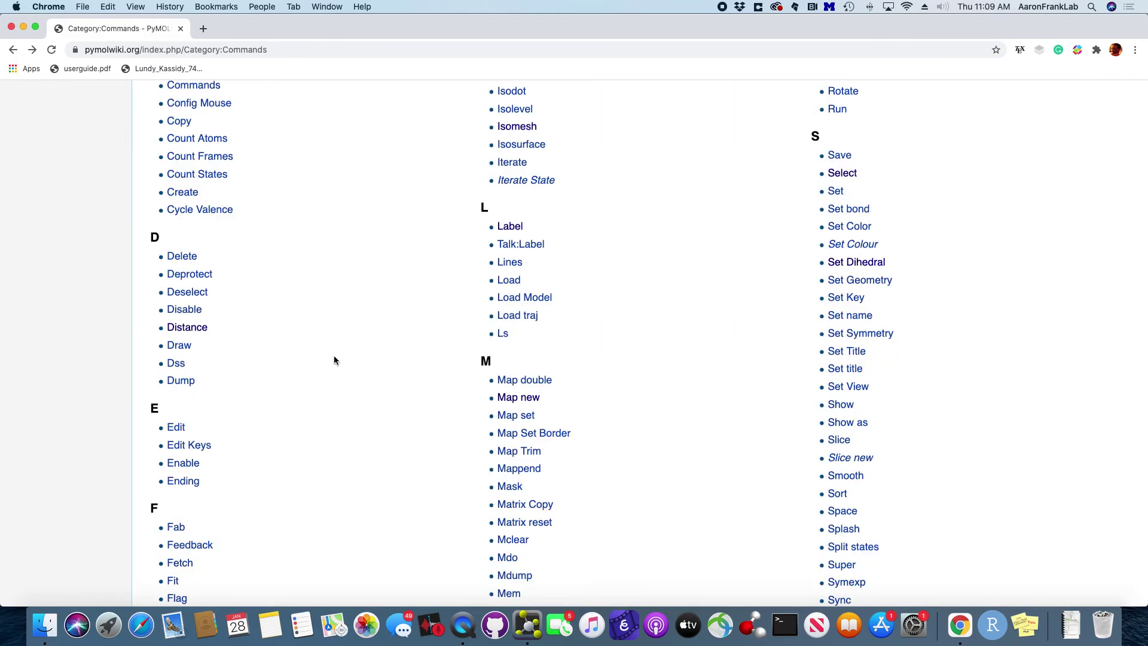
- Reopen the Select page from the Commands list and find its See Also links
scroll(447, 295, up, 1)
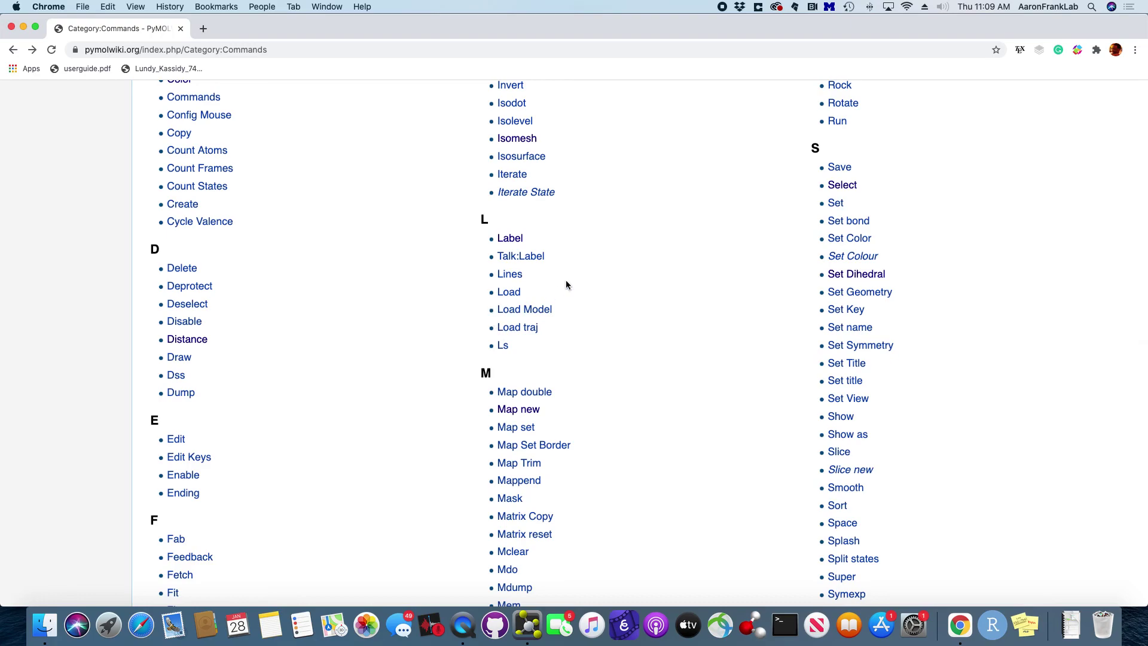
scroll(572, 280, up, 1)
click(845, 212)
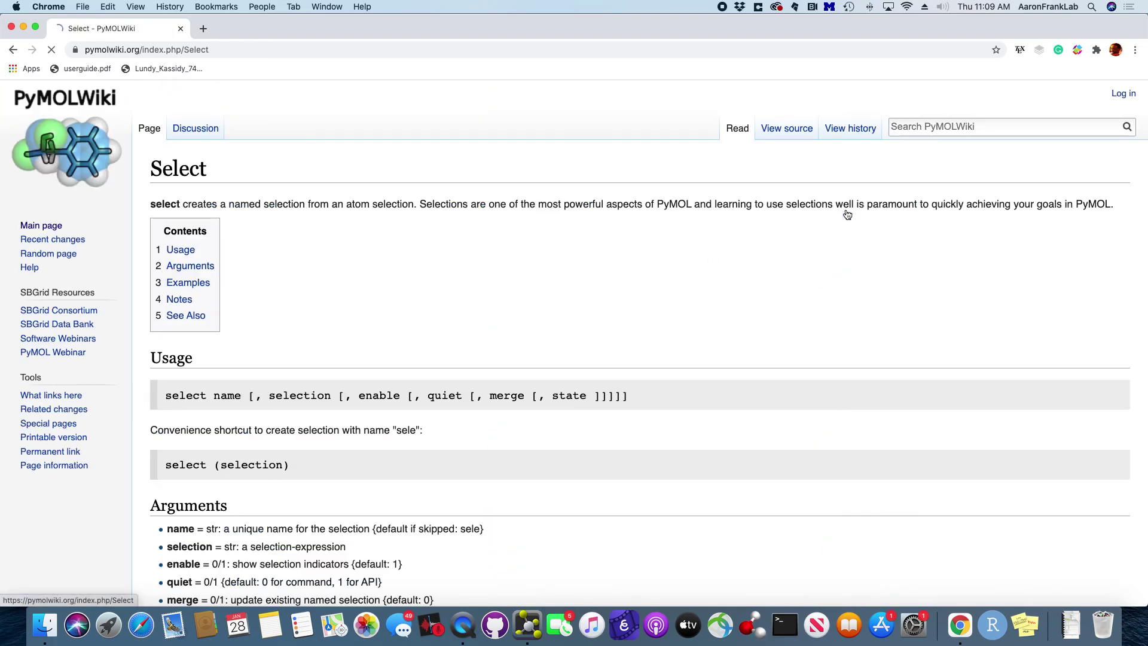
scroll(441, 326, down, 8)
scroll(442, 326, down, 1)
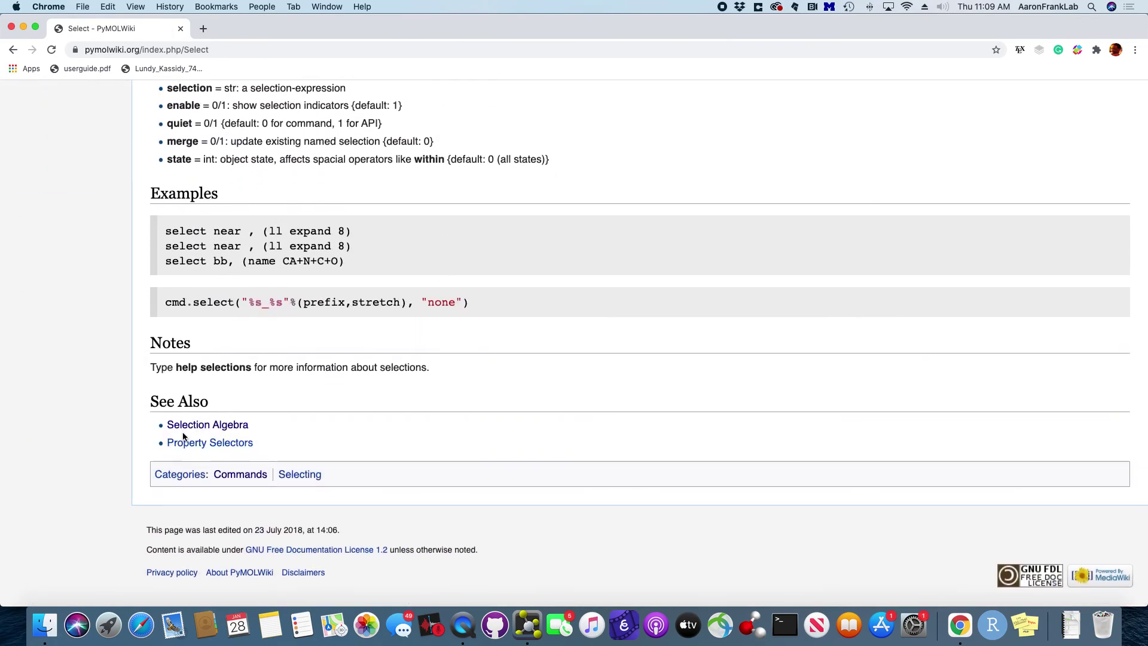
- Open the Selection Algebra page from the See Also links and read the example select expressions in its Examples section
click(189, 428)
scroll(489, 338, down, 10)
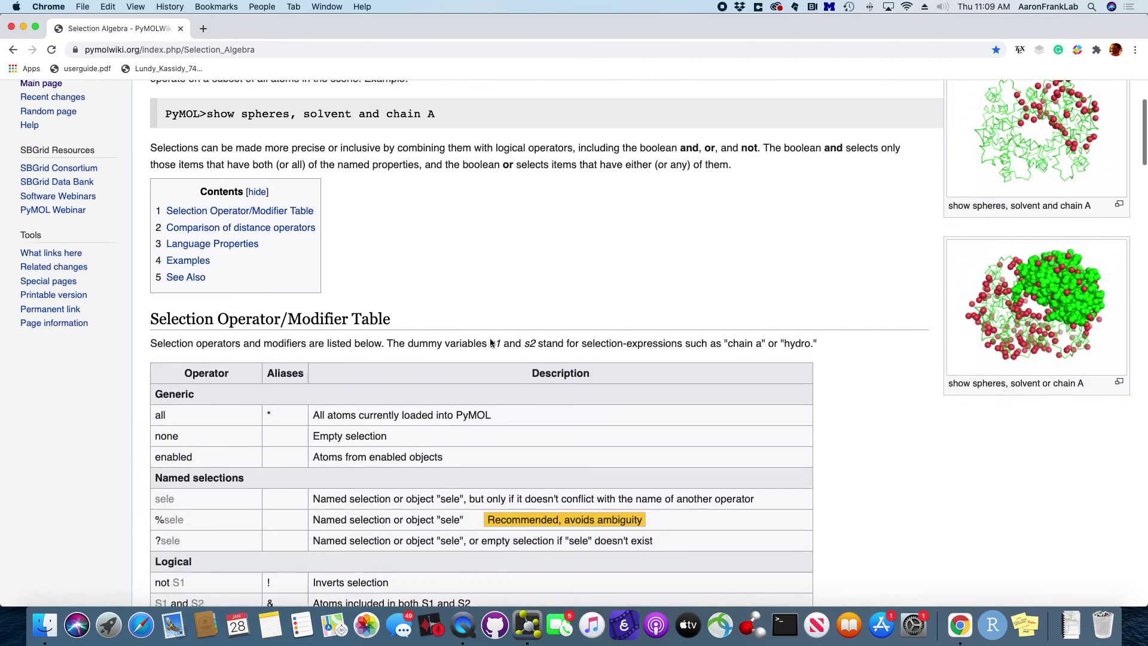
scroll(490, 338, down, 20)
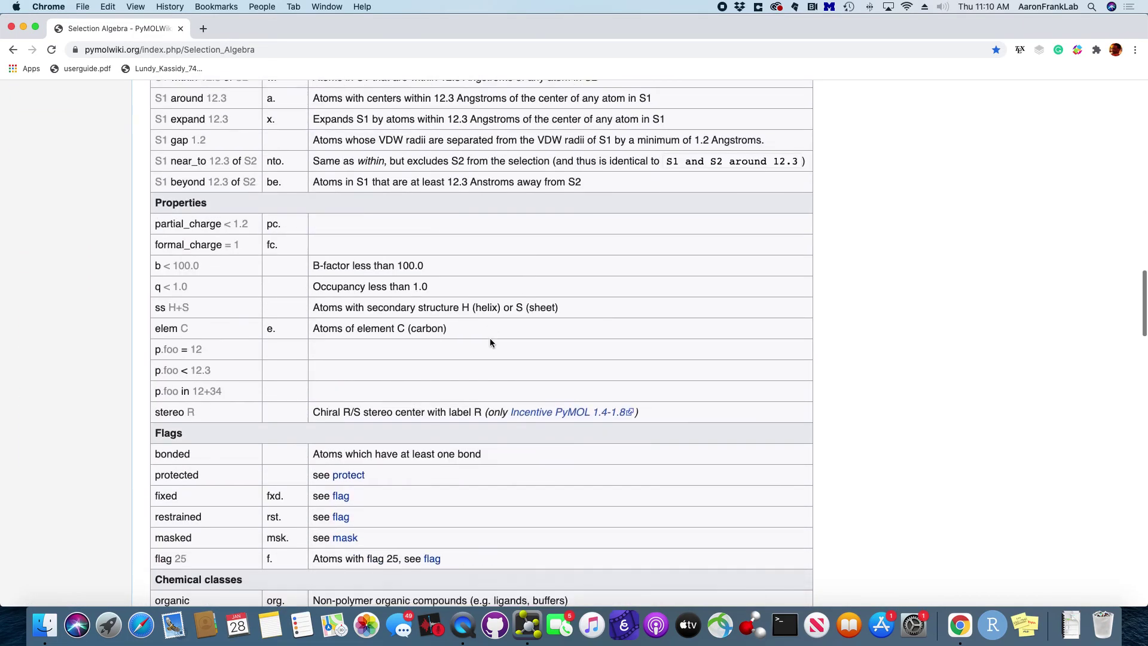
scroll(489, 339, down, 20)
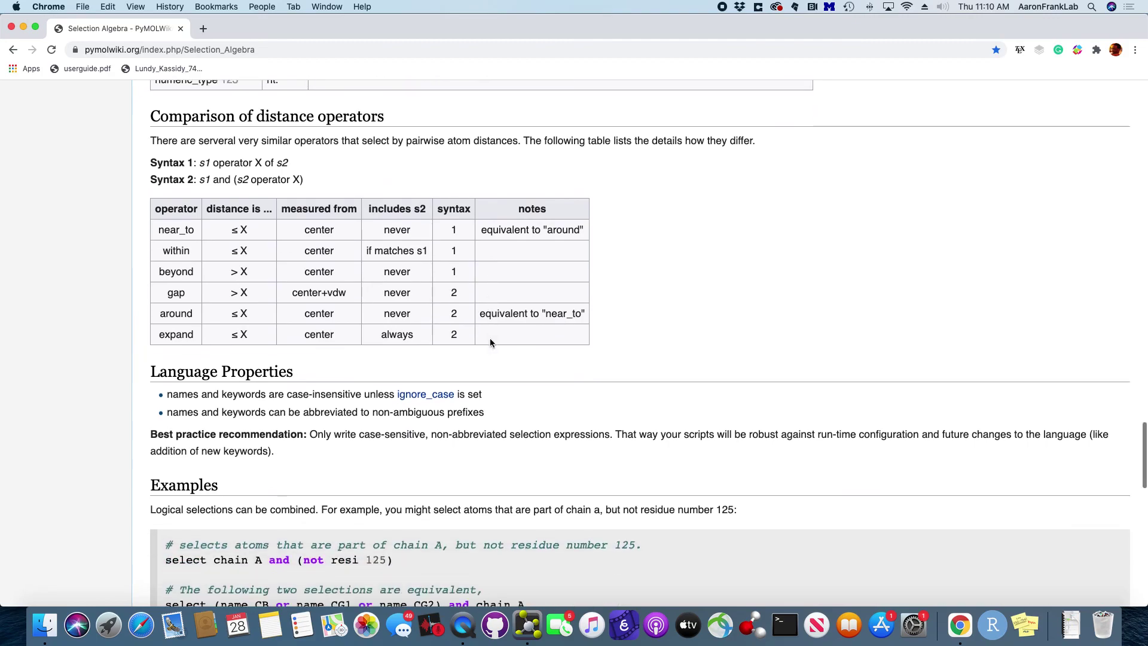
scroll(489, 338, down, 1)
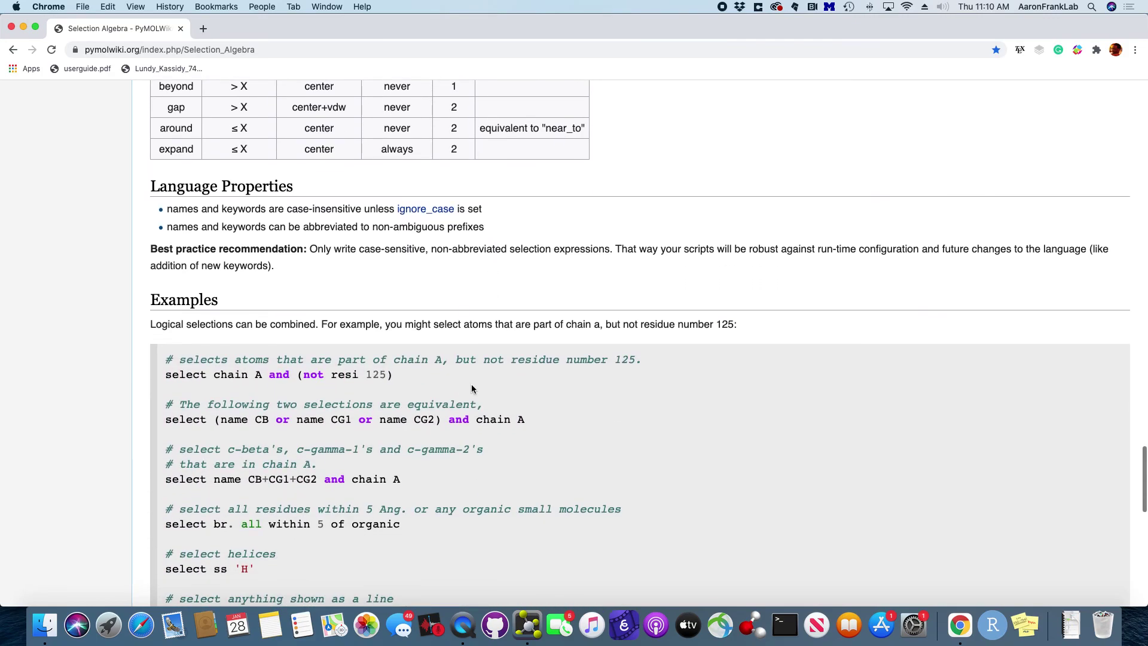
scroll(470, 399, down, 3)
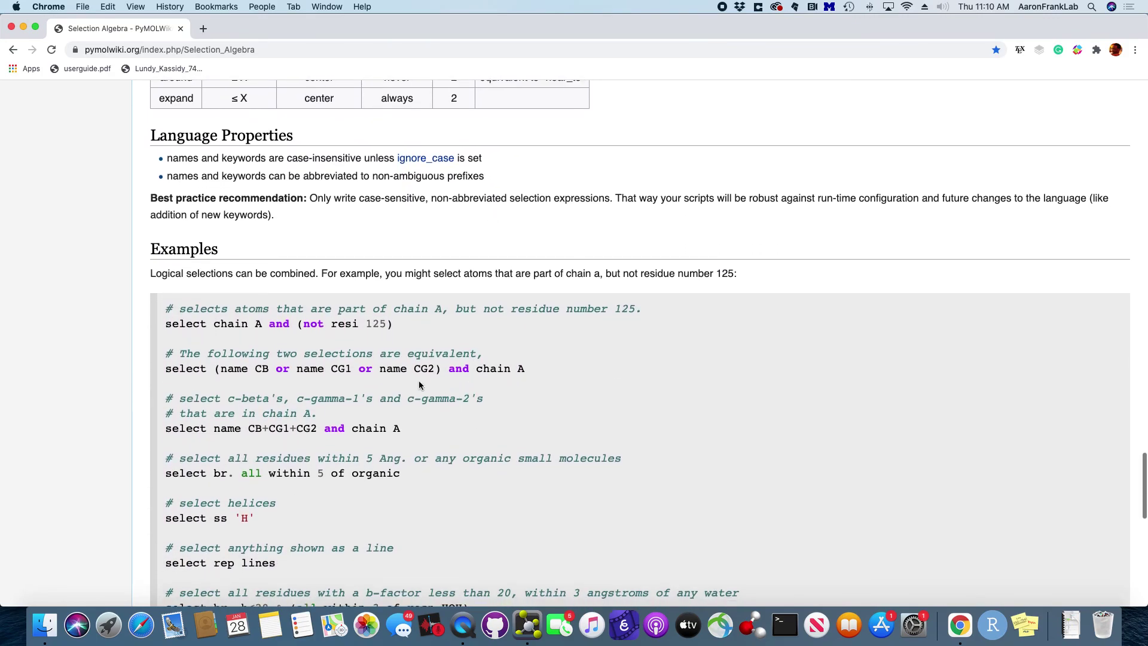
scroll(386, 359, down, 2)
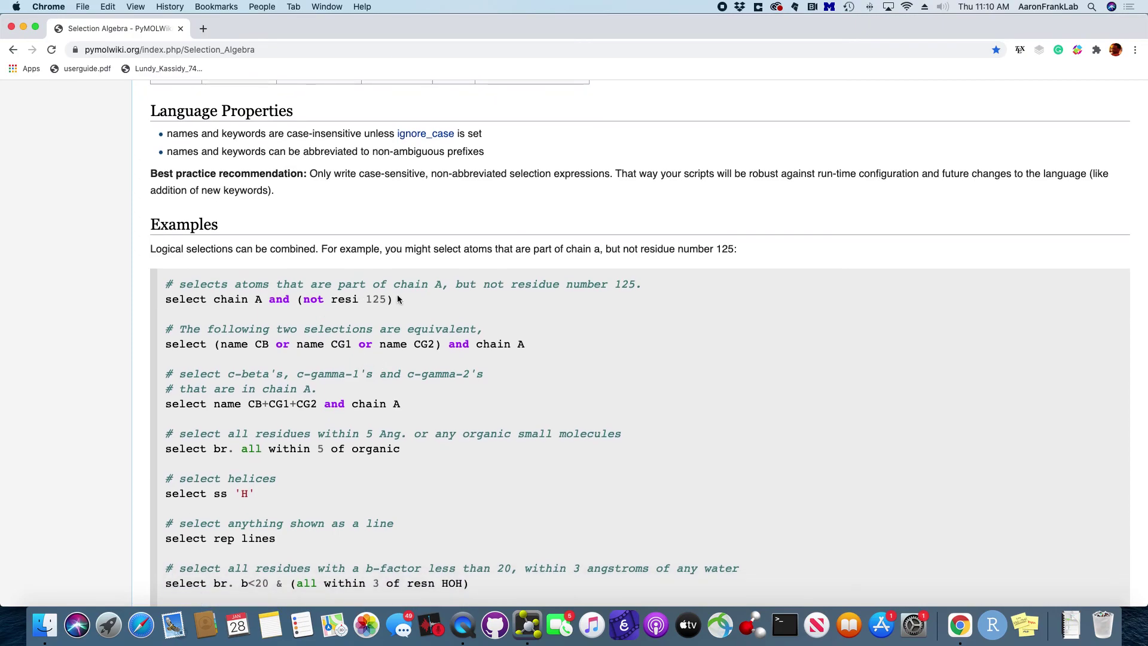
scroll(393, 341, down, 10)
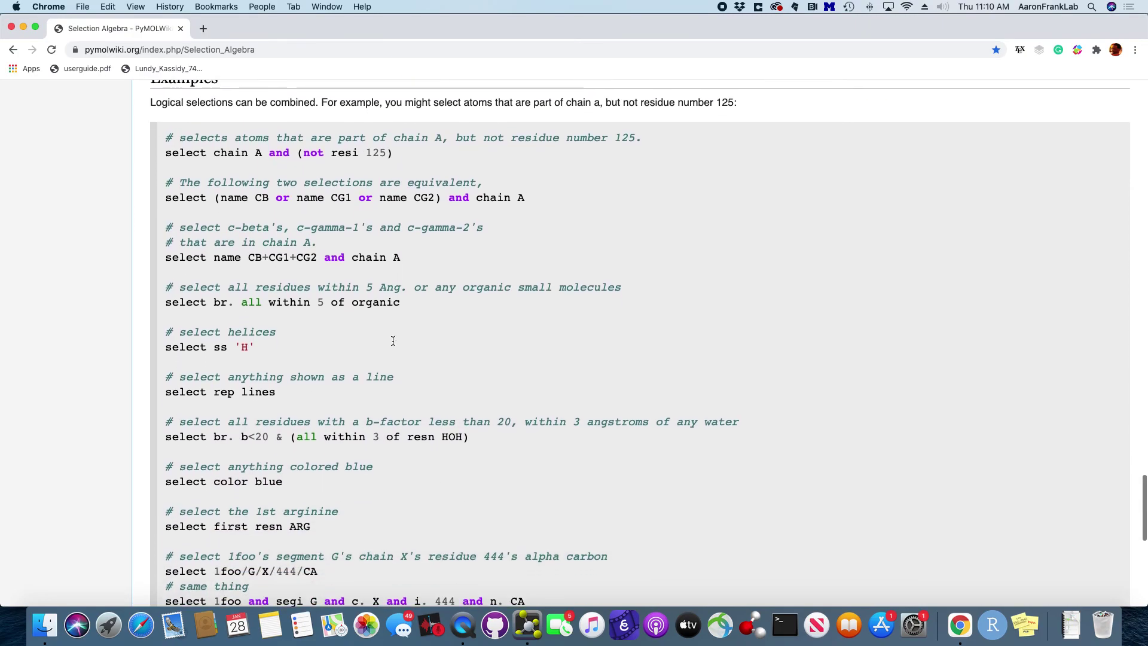
scroll(392, 341, down, 5)
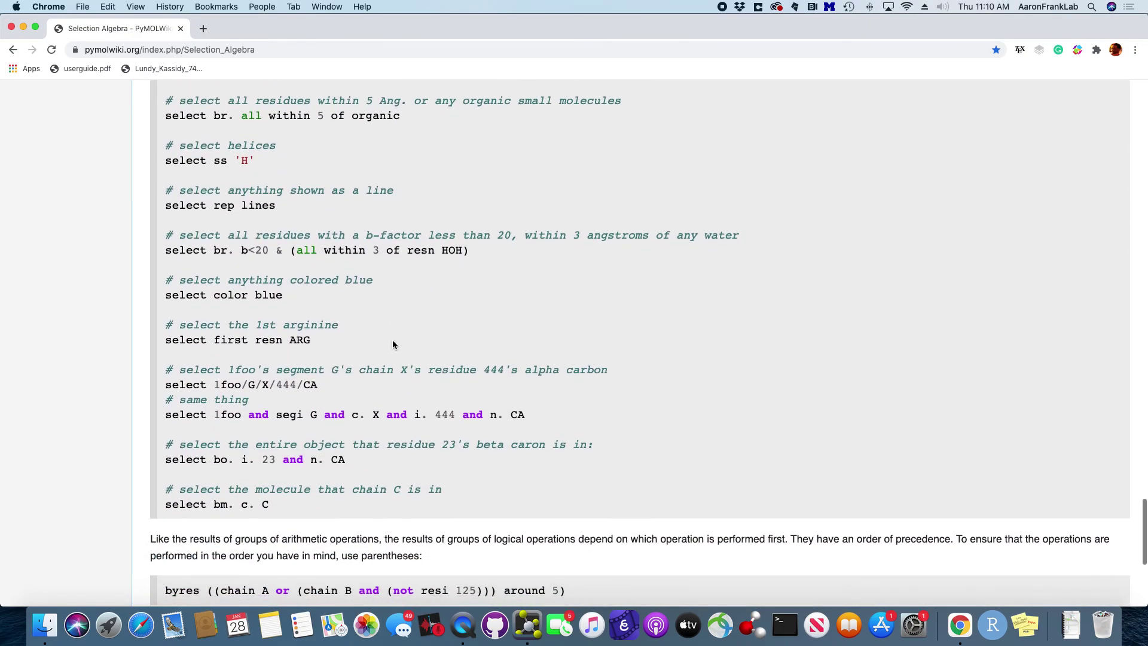
scroll(392, 341, up, 12)
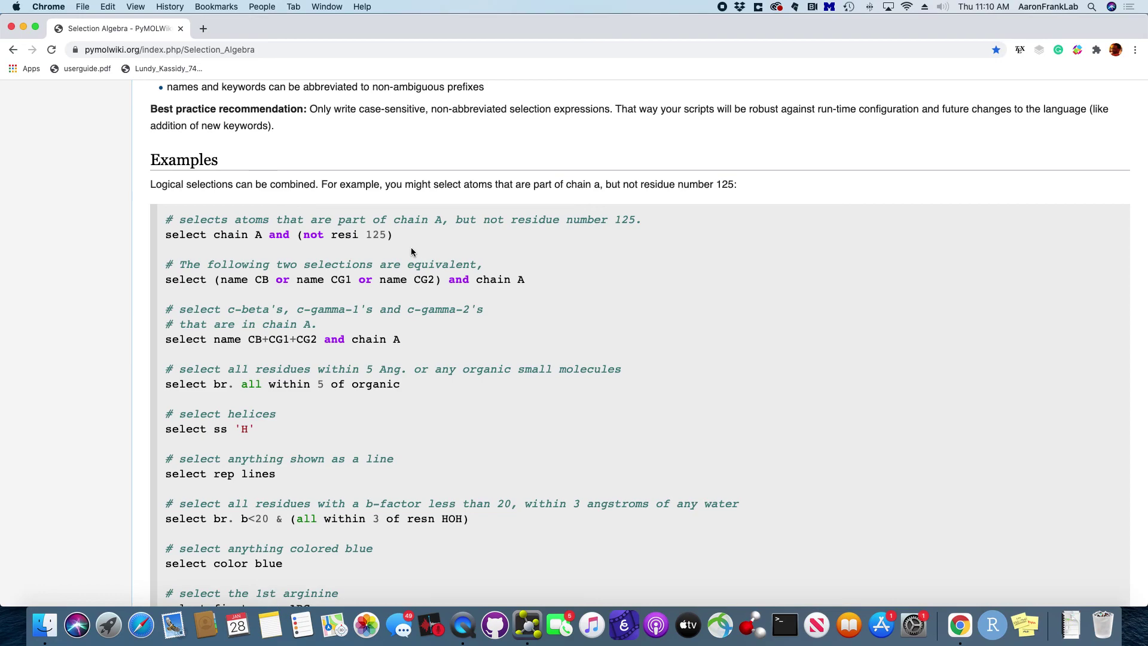
scroll(411, 249, up, 1)
scroll(453, 254, up, 1)
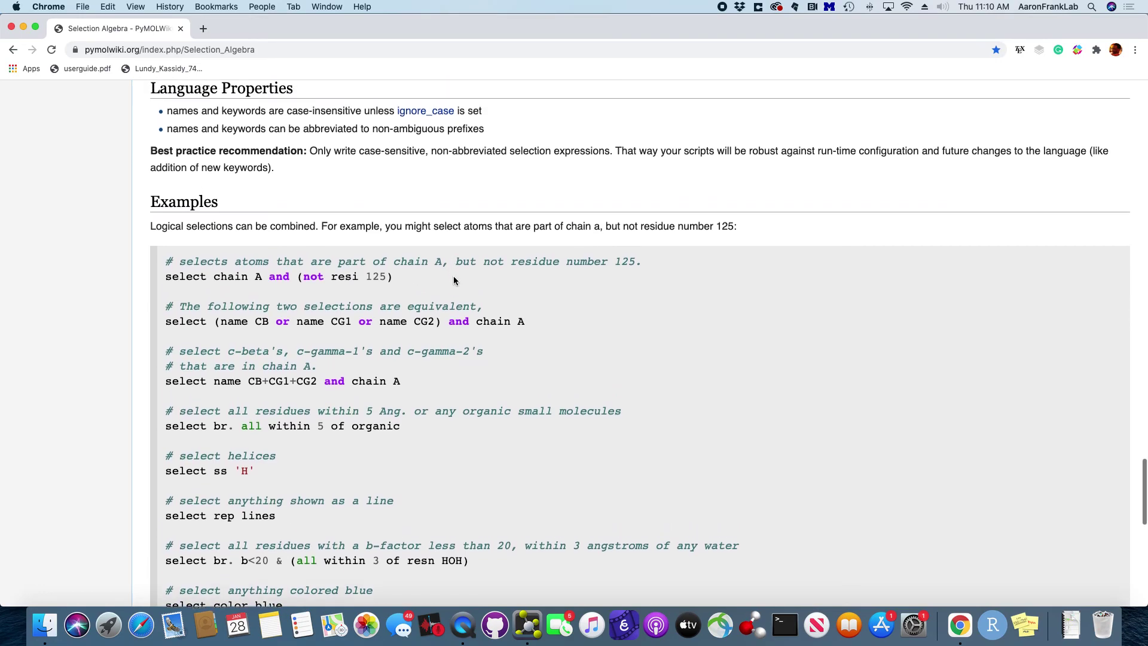
- Revisit the usage and arguments on the Select page and return to the operator tables on the Selection Algebra page
scroll(453, 275, left, 5)
scroll(407, 346, up, 5)
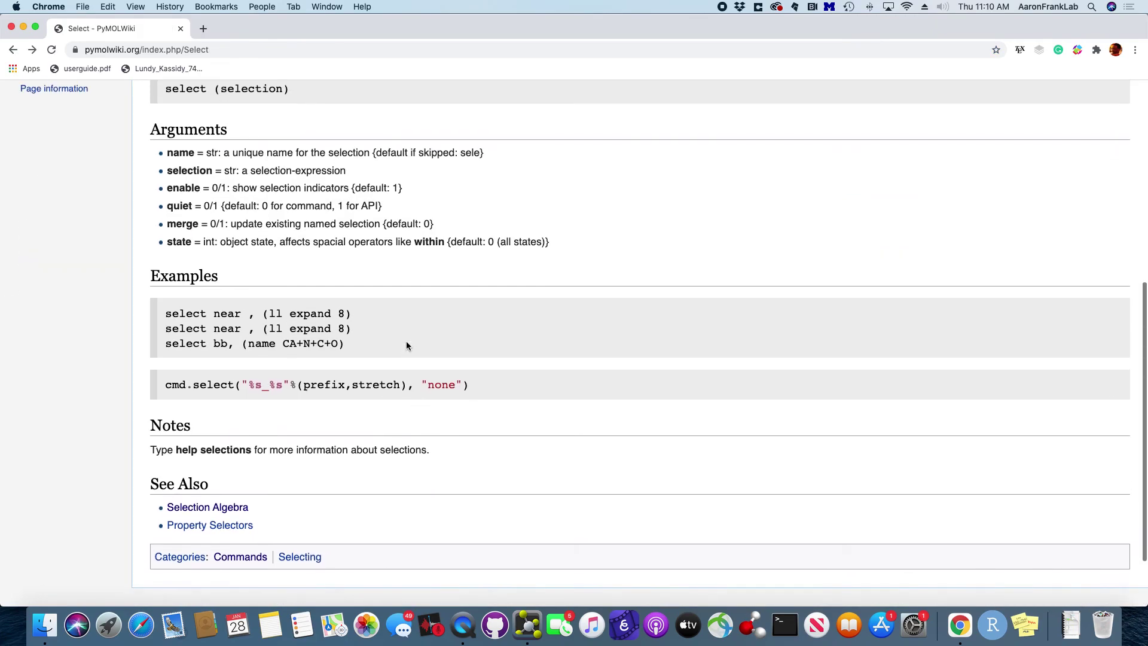
scroll(407, 346, up, 2)
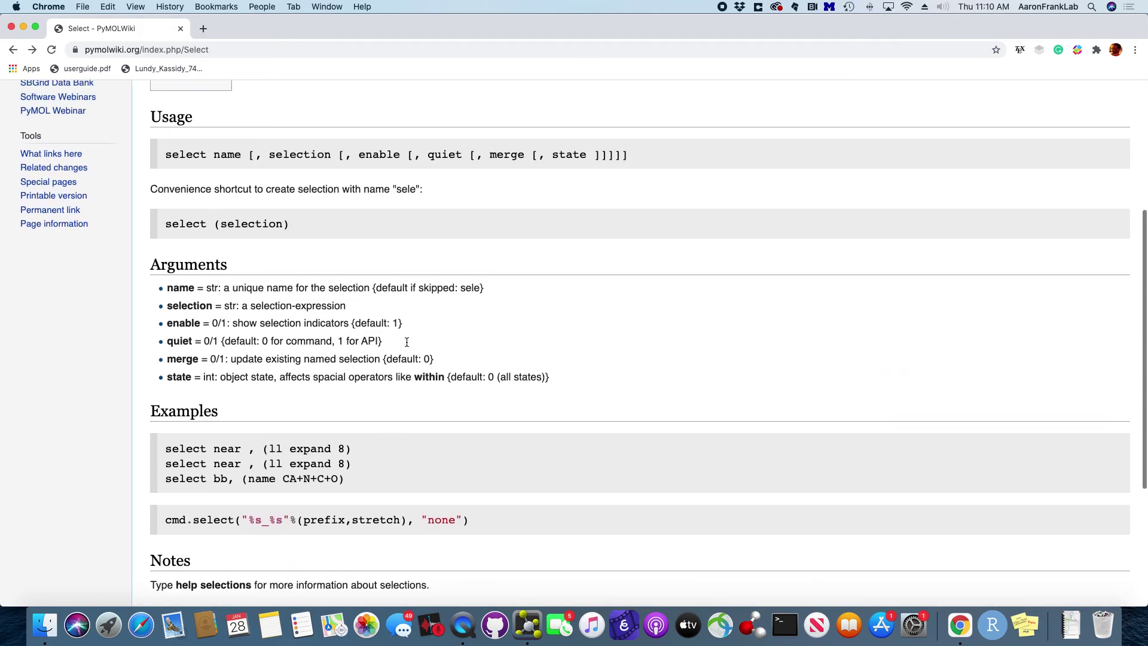
scroll(406, 340, right, 5)
scroll(513, 371, up, 15)
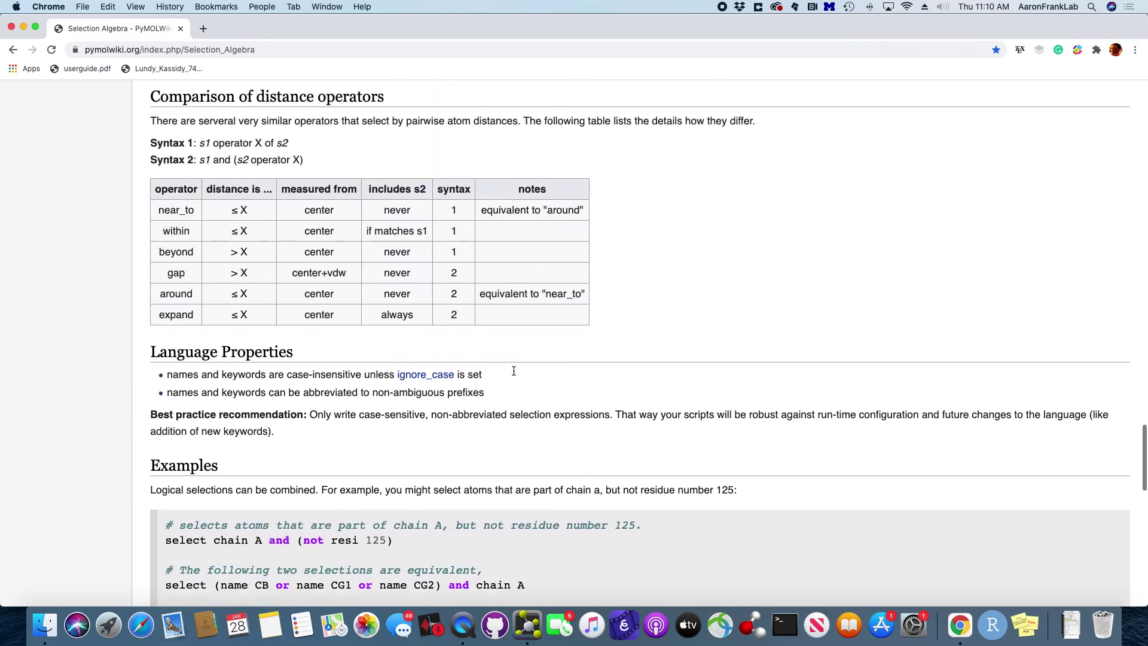
scroll(513, 372, up, 20)
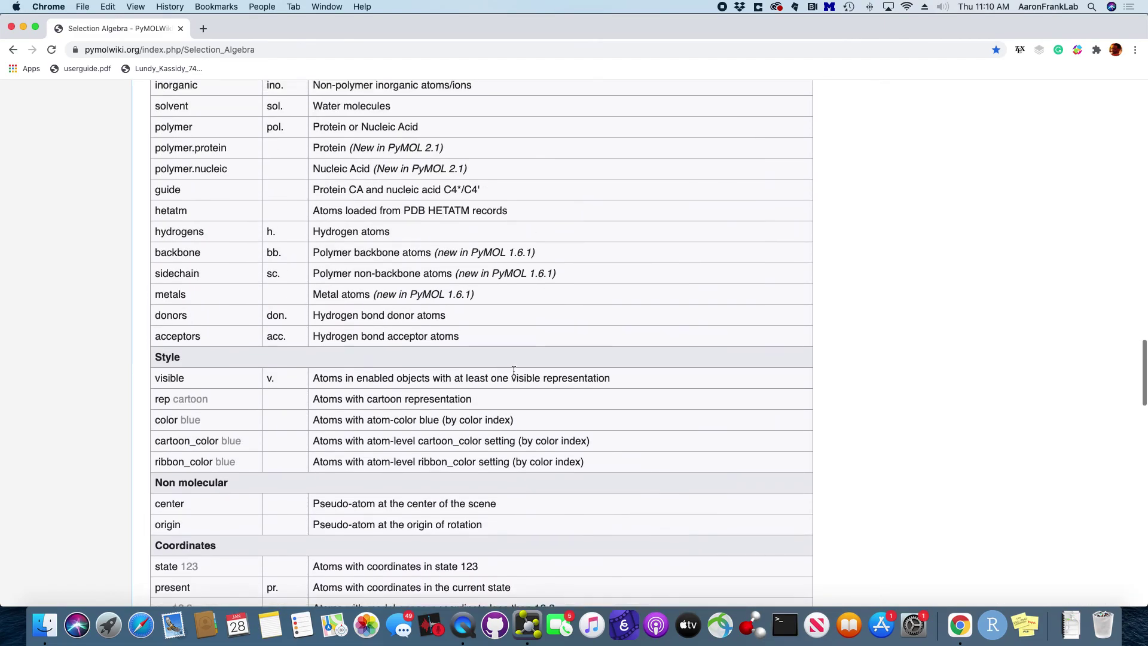
- Examine the Selection Algebra examples again, down to the abbreviated residue identifier in the residue 23 expression
scroll(513, 371, down, 20)
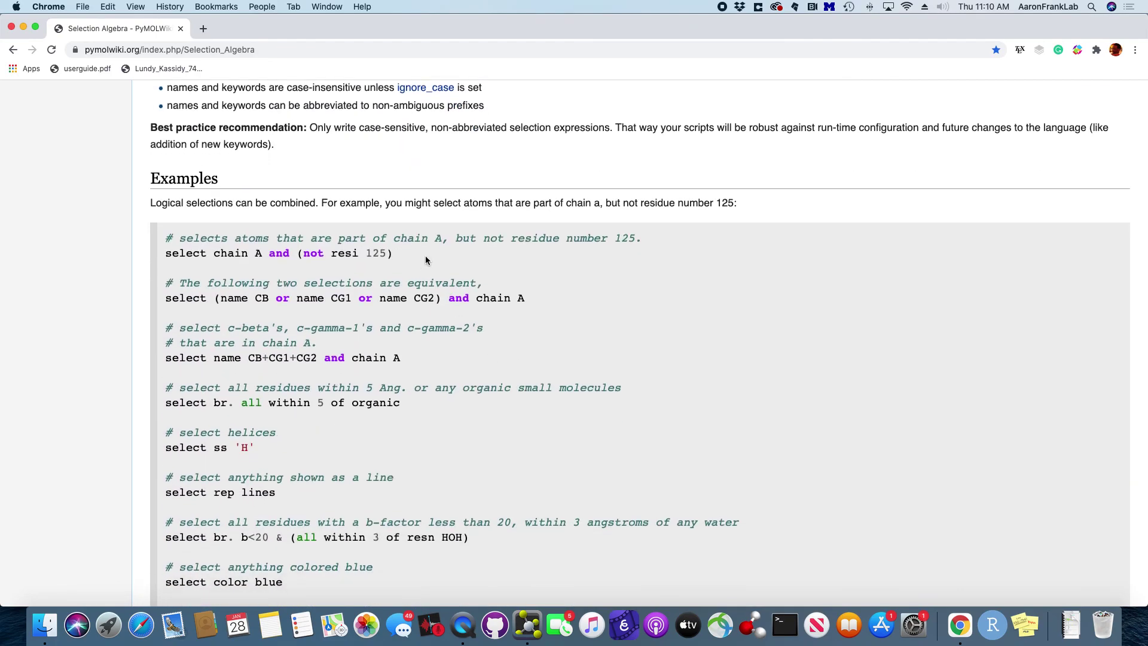
scroll(469, 307, down, 9)
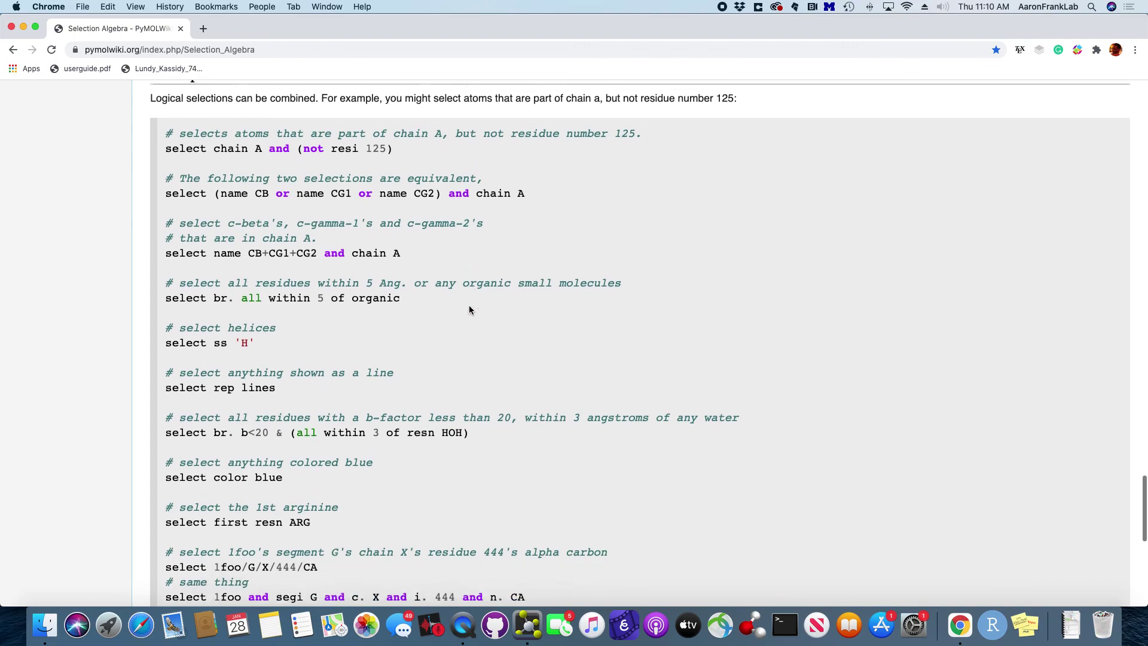
scroll(470, 309, down, 5)
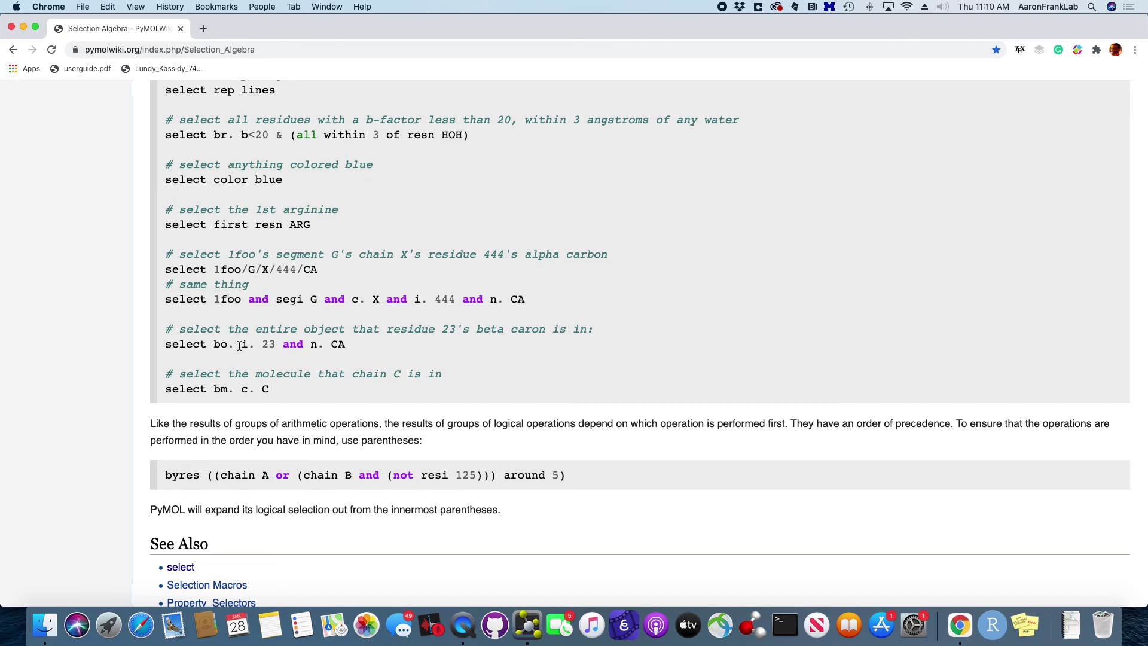
drag(244, 344, 257, 342)
click(411, 352)
scroll(411, 357, up, 3)
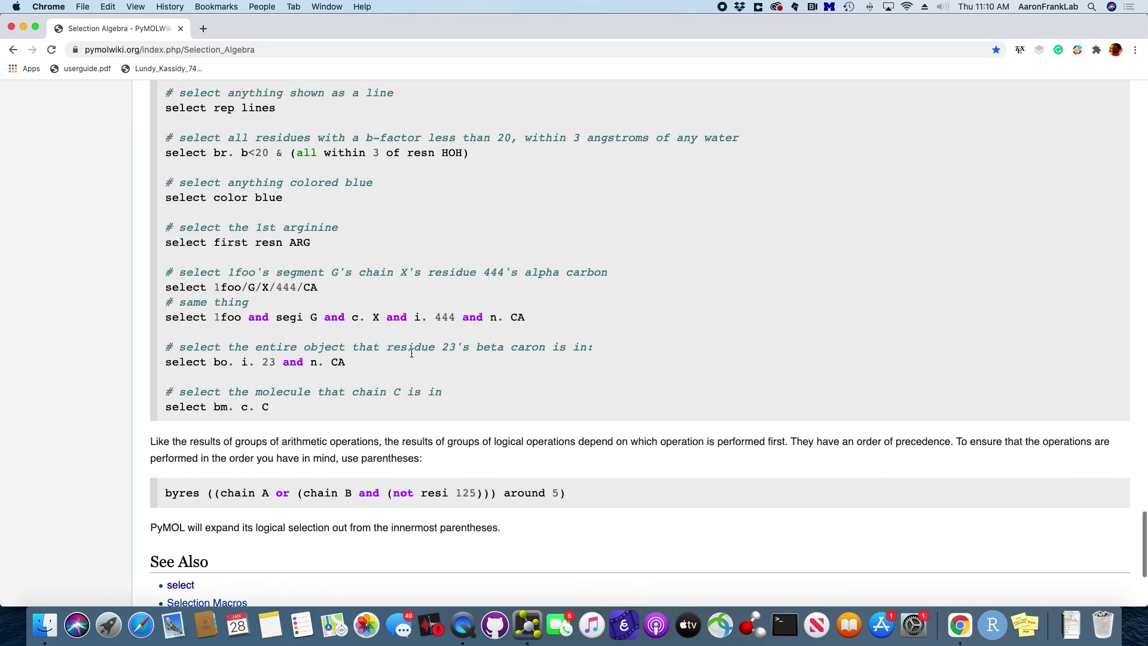
- Look back over the selection operator table, including its logical operators and identifiers, up to the Selection Algebra introduction
scroll(430, 320, up, 15)
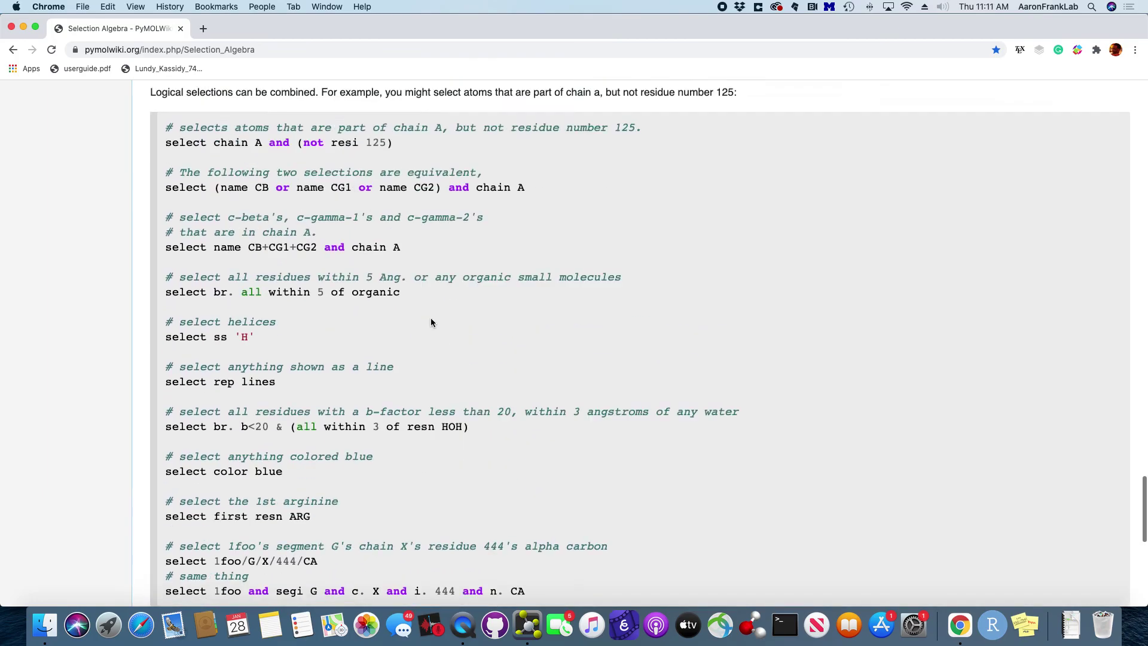
scroll(430, 320, up, 20)
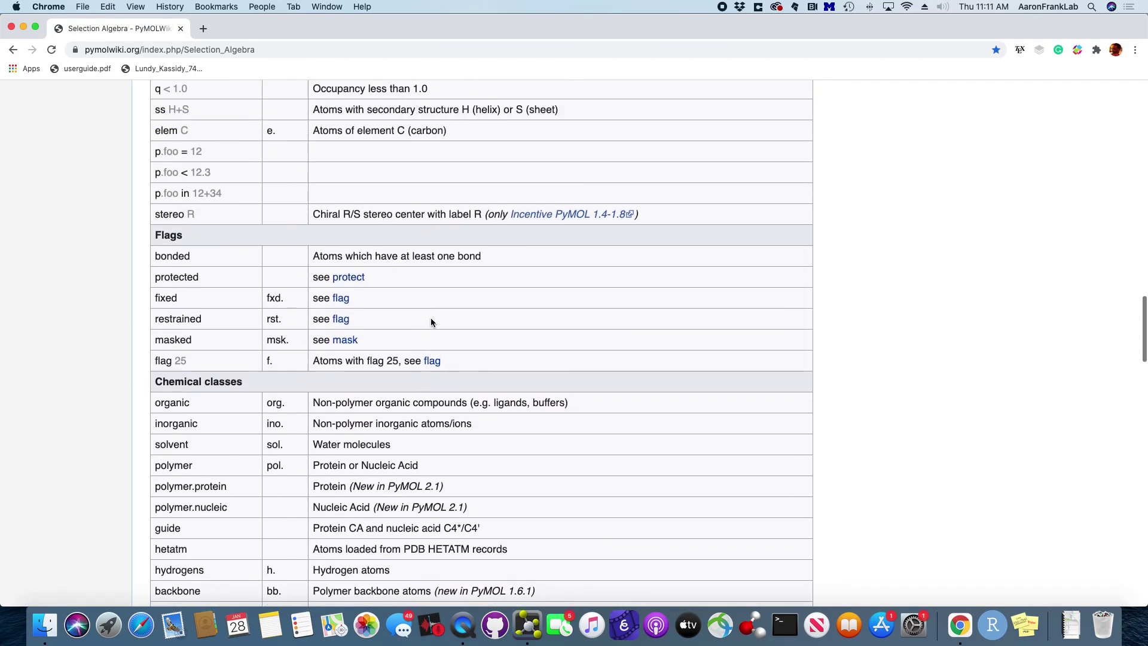
scroll(430, 318, up, 5)
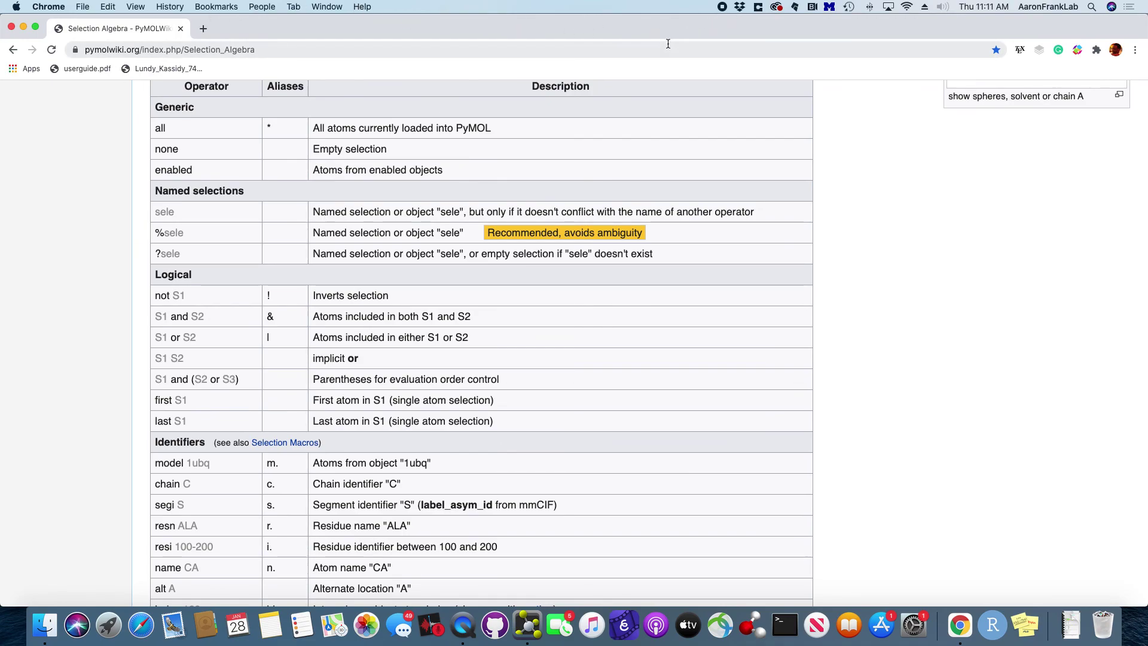
scroll(627, 250, up, 10)
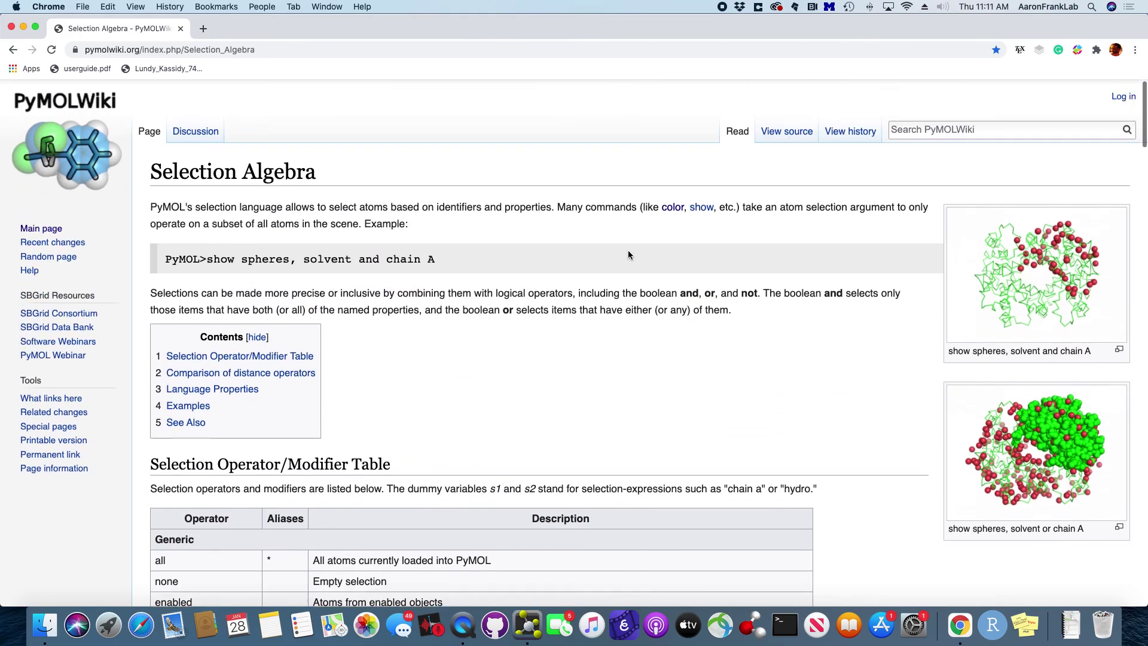